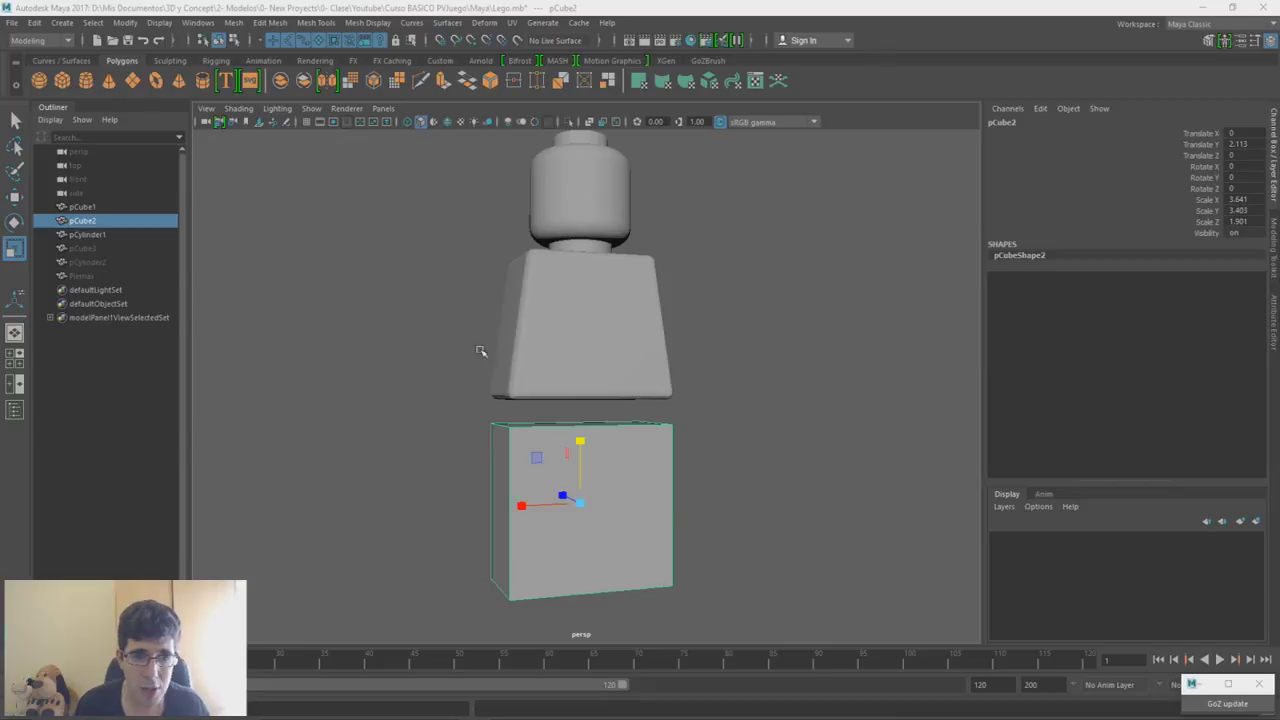
- Examine the hips and legs in the Basic_preview_featured and batman images from the Ref LEGOS folder
{"action": "left_click_drag", "start_coordinate": [478, 360], "coordinate": [520, 357], "text": "alt"}
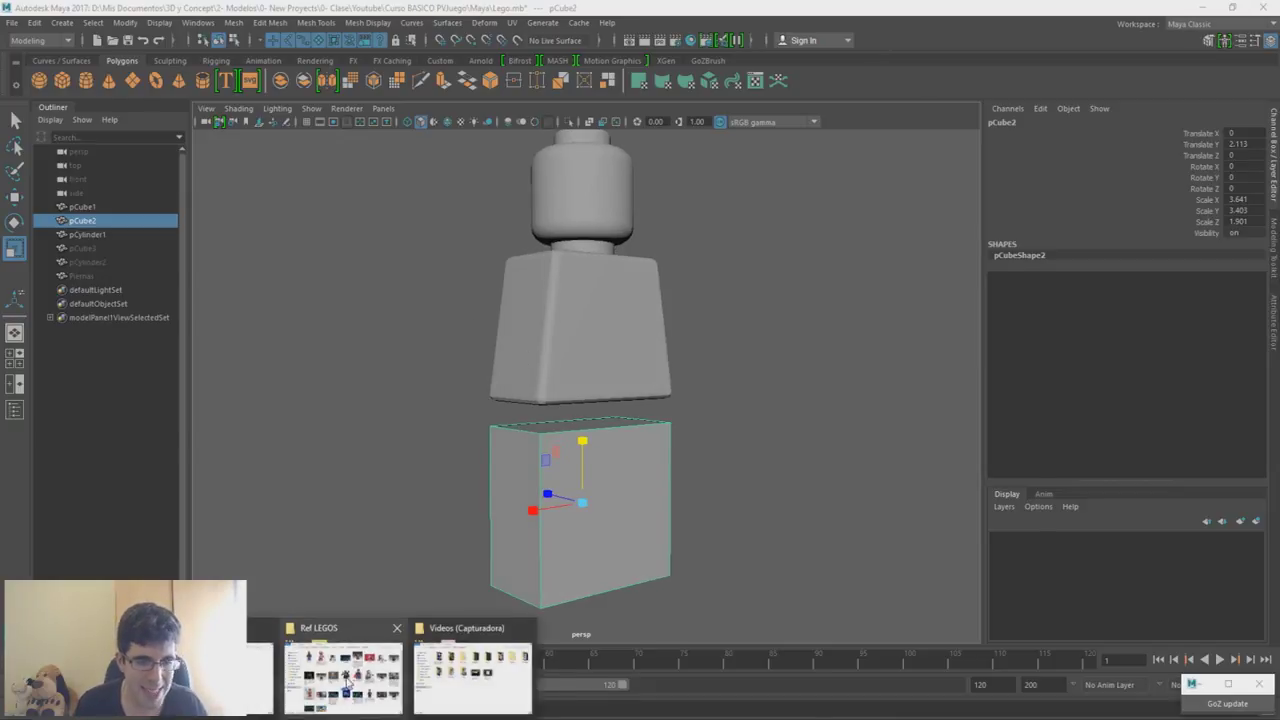
{"action": "left_click", "coordinate": [348, 684]}
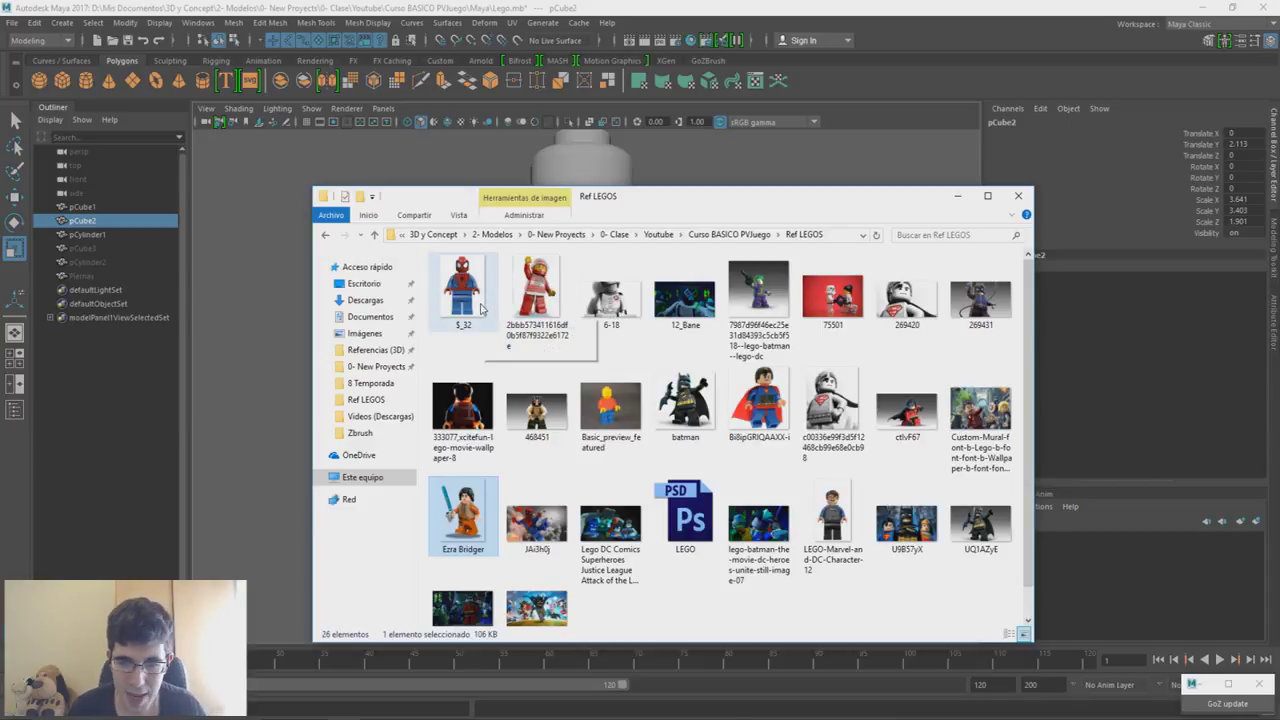
{"action": "double_click", "coordinate": [610, 405]}
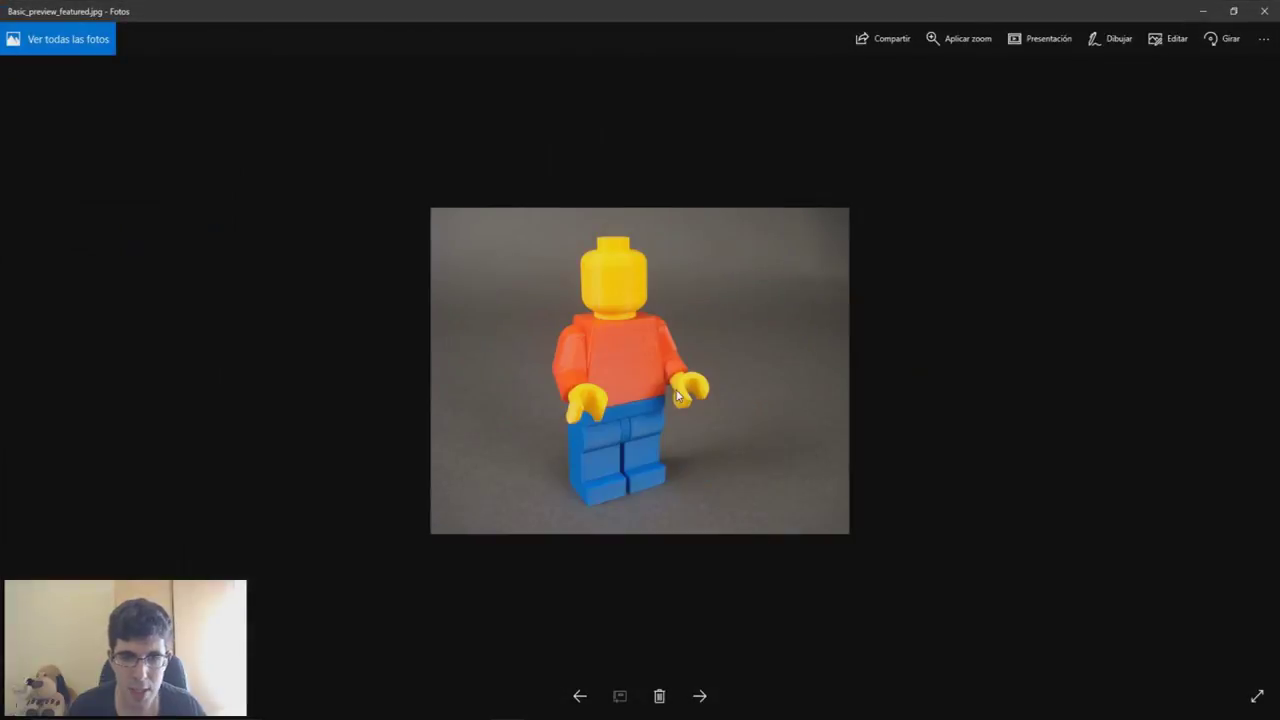
{"action": "left_click", "coordinate": [1264, 11]}
{"action": "double_click", "coordinate": [688, 400]}
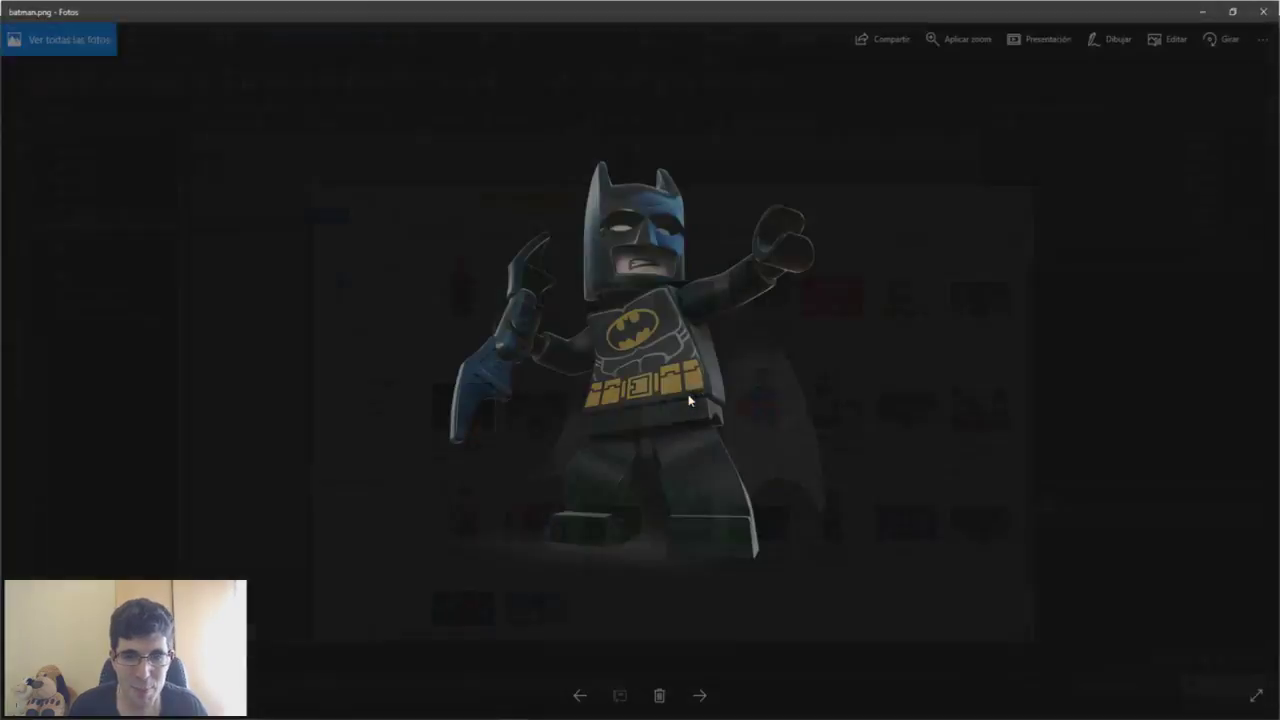
{"action": "scroll", "coordinate": [623, 434], "scroll_direction": "up", "scroll_amount": 5}
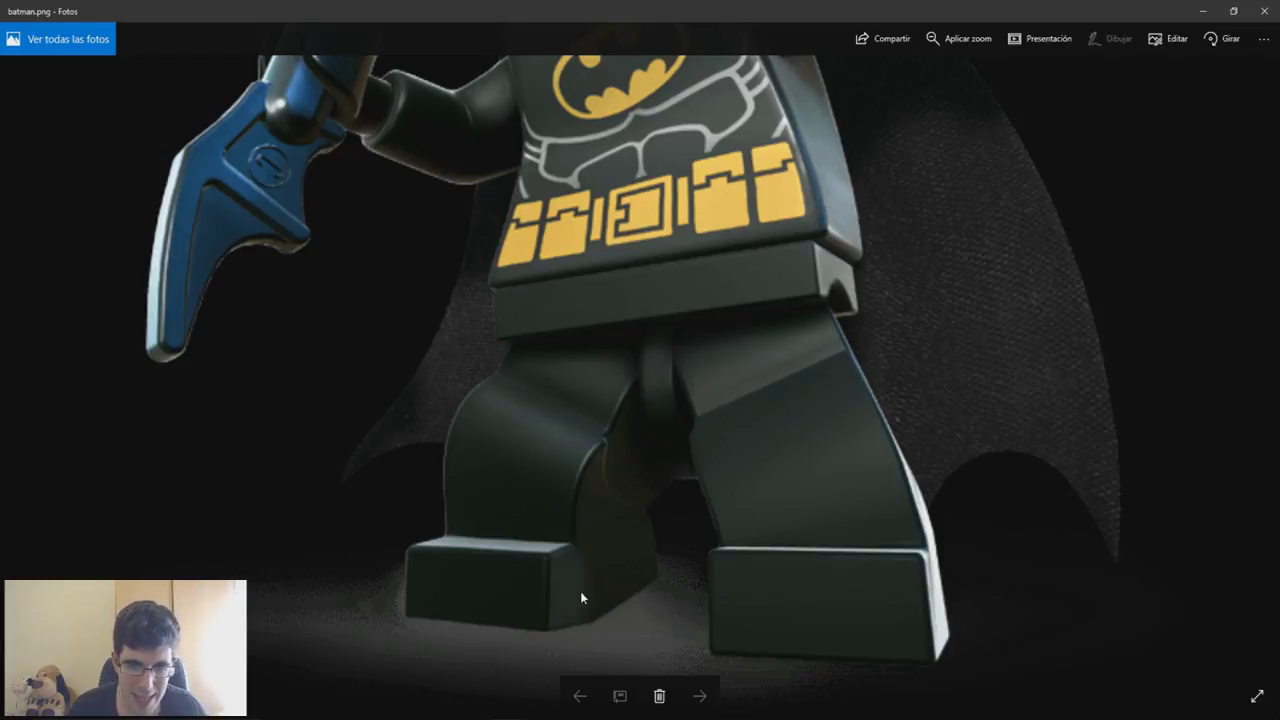
{"action": "left_click", "coordinate": [1264, 11]}
- Examine the hip strip and leg proportions in the Spider-Man reference image $_32 and return to Maya
{"action": "left_click", "coordinate": [462, 287]}
{"action": "double_click", "coordinate": [462, 287]}
{"action": "scroll", "coordinate": [680, 494], "scroll_direction": "up", "scroll_amount": 3}
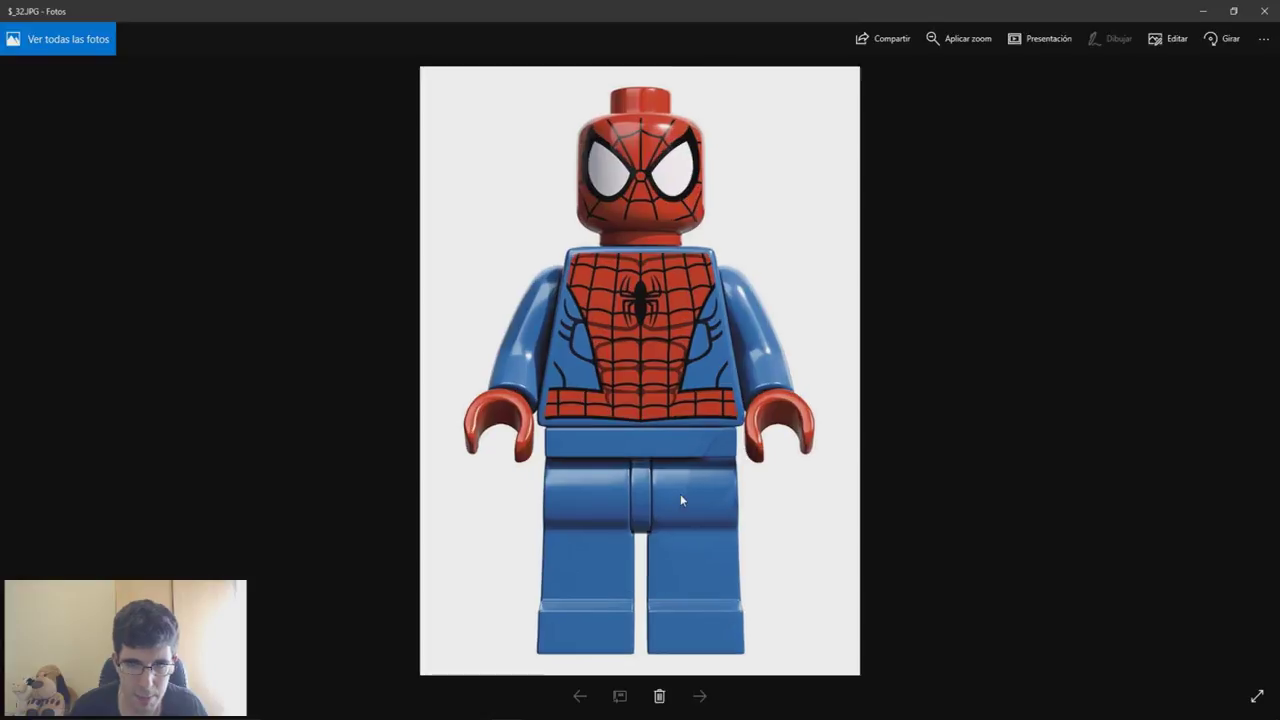
{"action": "scroll", "coordinate": [677, 483], "scroll_direction": "up", "scroll_amount": 2}
{"action": "left_click_drag", "start_coordinate": [677, 483], "coordinate": [678, 390]}
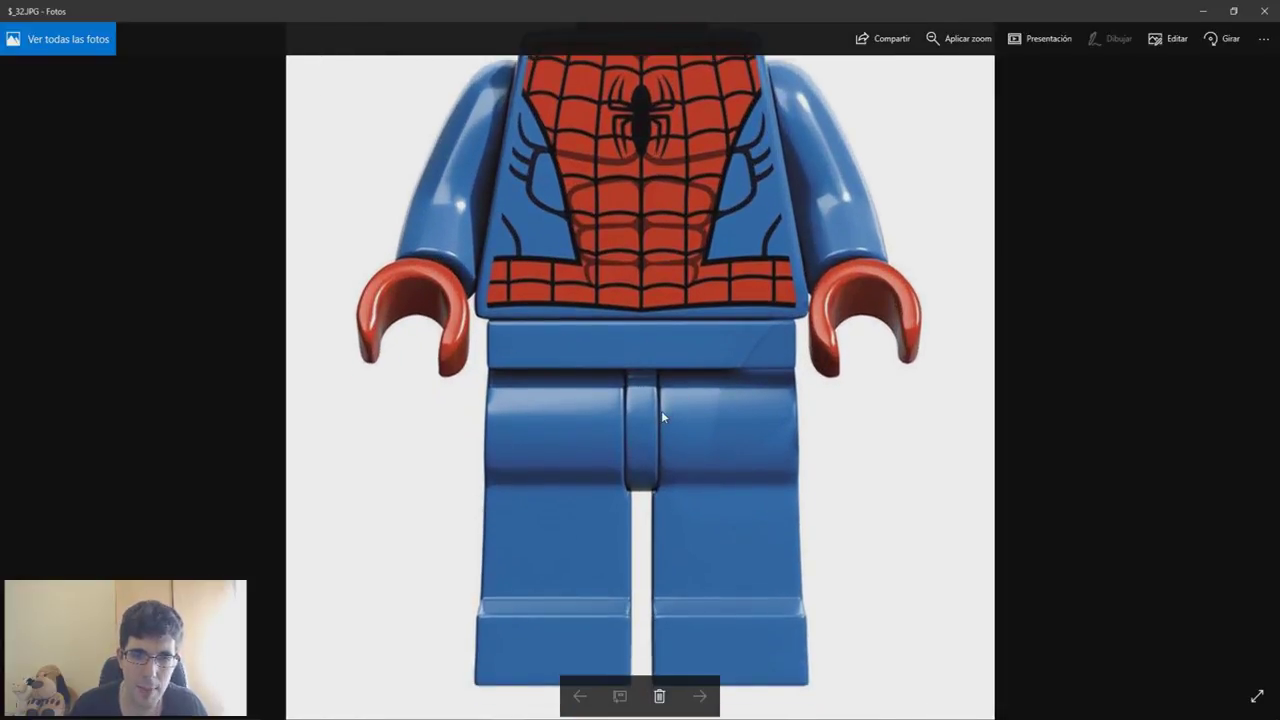
{"action": "left_click", "coordinate": [1203, 11]}
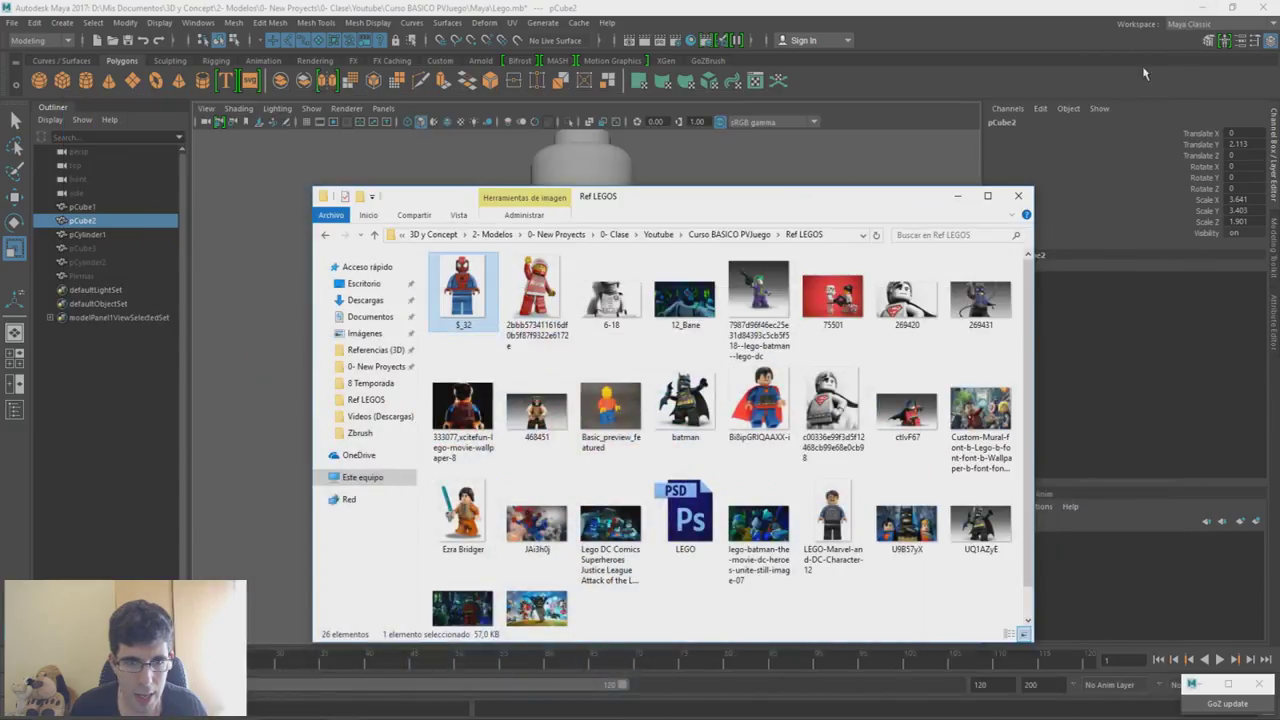
{"action": "left_click", "coordinate": [706, 6]}
- Duplicate the leg block and flatten the copy to a Scale Y of about 0.486 directly under the torso as the hip strip
{"action": "left_click_drag", "start_coordinate": [684, 337], "coordinate": [648, 339], "text": "alt"}
{"action": "middle_click_drag", "start_coordinate": [632, 386], "coordinate": [663, 317], "text": "alt"}
{"action": "left_click_drag", "start_coordinate": [663, 318], "coordinate": [586, 340], "text": "alt"}
{"action": "key", "text": "ctrl+d"}
{"action": "key", "text": "w"}
{"action": "key", "text": "r"}
{"action": "key", "text": "w"}
{"action": "right_click_drag", "start_coordinate": [586, 340], "coordinate": [640, 457], "text": "alt"}
{"action": "left_click_drag", "start_coordinate": [748, 340], "coordinate": [664, 352], "text": "alt"}
{"action": "key", "text": "r"}
{"action": "mouse_move", "coordinate": [616, 257]}
{"action": "left_mouse_down"}
{"action": "mouse_move", "coordinate": [639, 288]}
{"action": "mouse_move", "coordinate": [619, 250]}
{"action": "left_mouse_up"}
{"action": "left_click_drag", "start_coordinate": [599, 329], "coordinate": [636, 318], "text": "alt"}
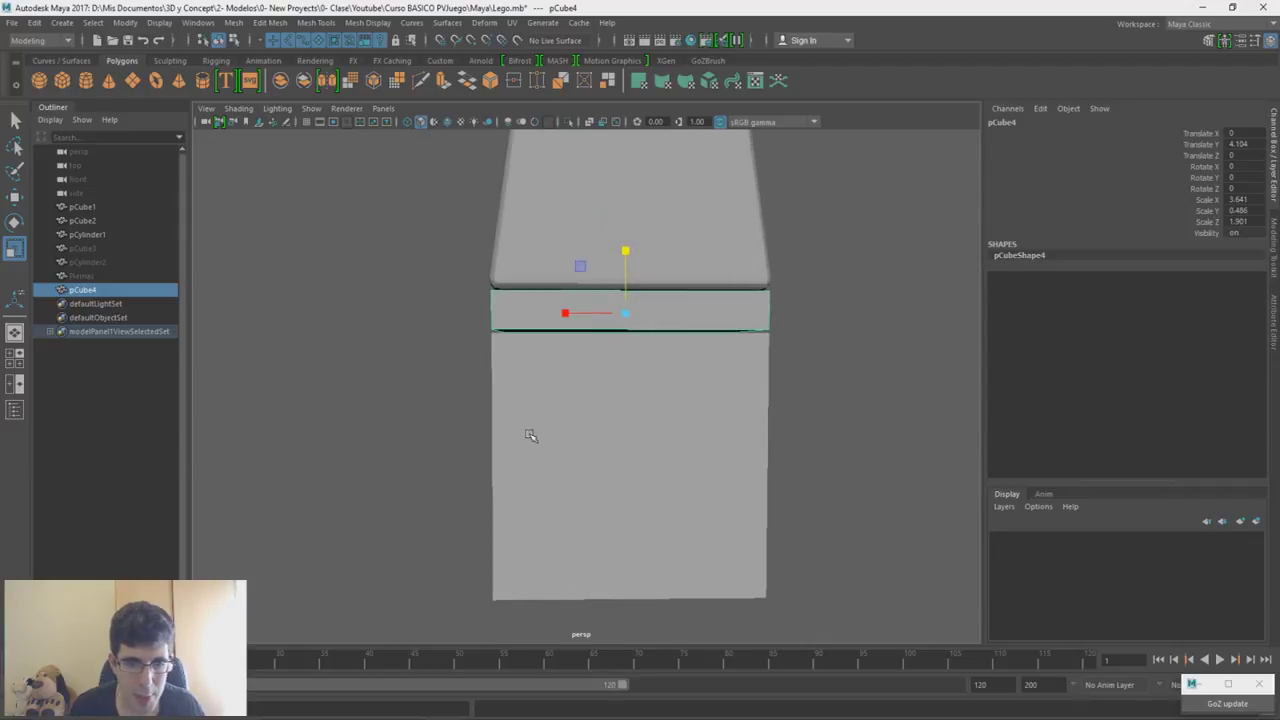
- Compare the hip strip with the Spider-Man reference and scale it slightly narrower along X
{"action": "mouse_move", "coordinate": [587, 681]}
{"action": "left_click", "coordinate": [630, 678]}
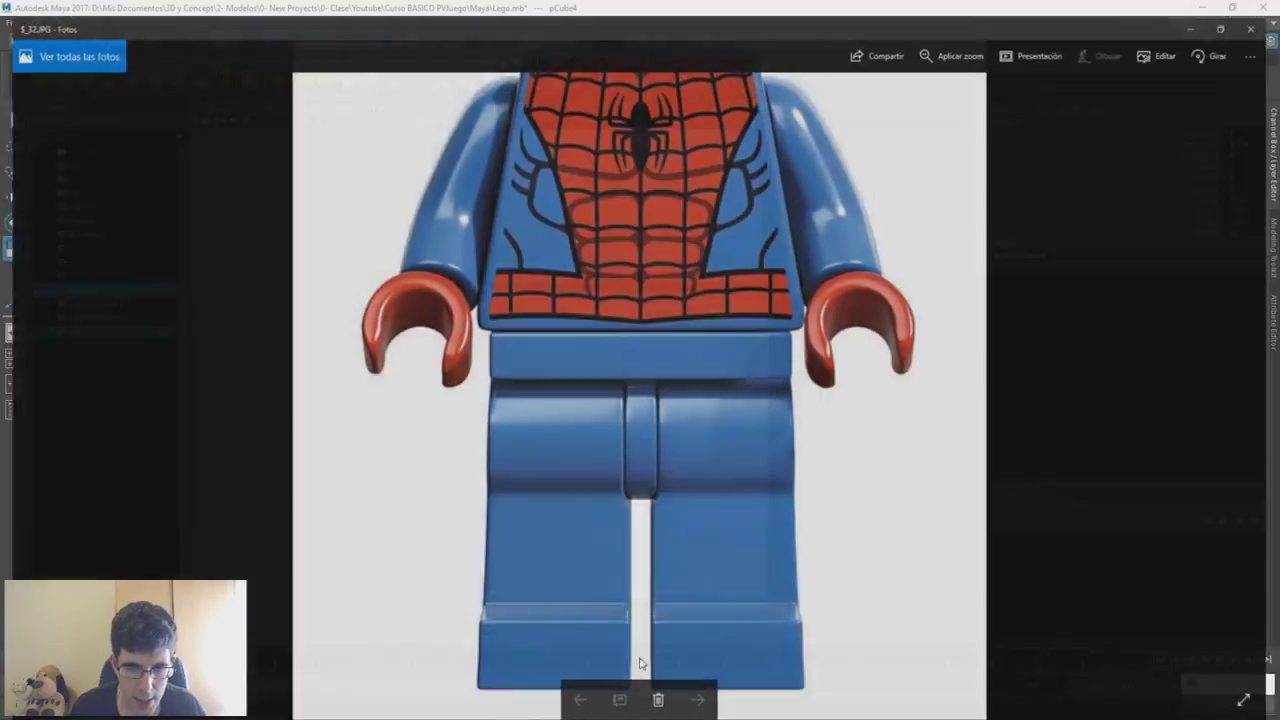
{"action": "mouse_move", "coordinate": [507, 718]}
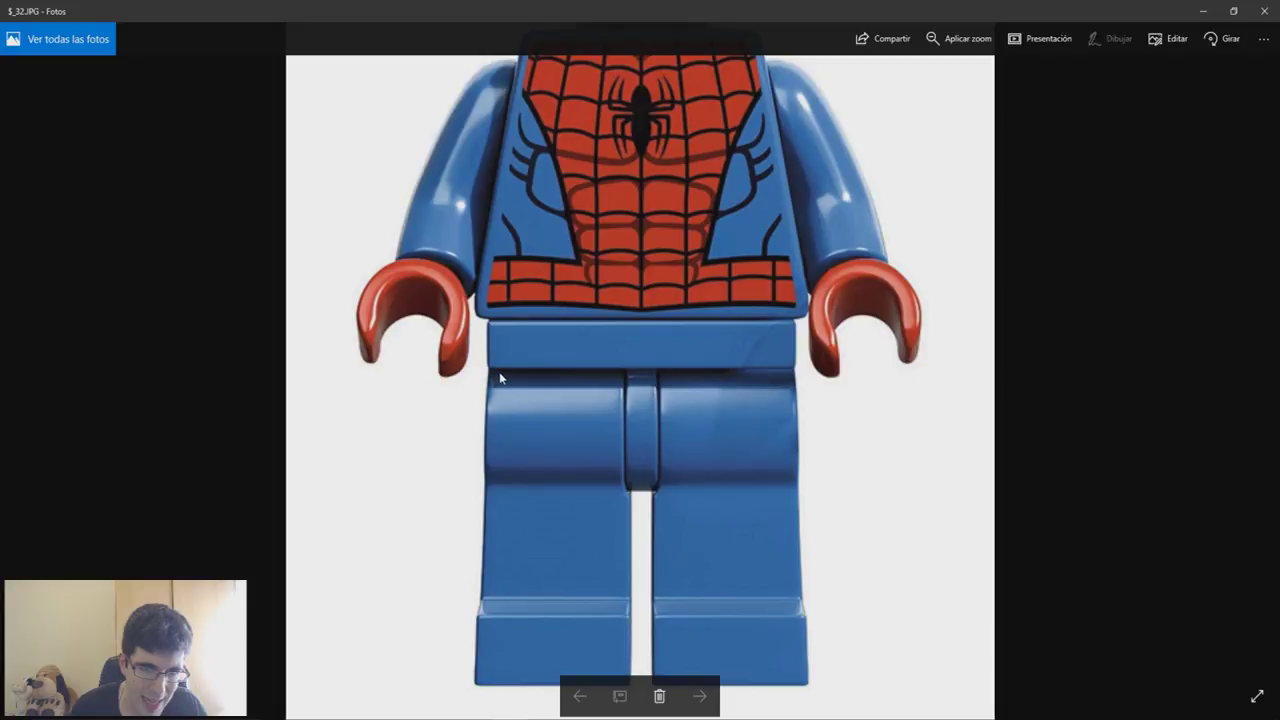
{"action": "left_click", "coordinate": [400, 675]}
{"action": "key", "text": "r"}
{"action": "left_click_drag", "start_coordinate": [565, 313], "coordinate": [570, 315]}
{"action": "mouse_move", "coordinate": [564, 290]}
{"action": "left_mouse_down", "text": "alt"}
{"action": "mouse_move", "coordinate": [575, 279]}
{"action": "mouse_move", "coordinate": [586, 301]}
{"action": "mouse_move", "coordinate": [666, 297]}
{"action": "mouse_move", "coordinate": [581, 296]}
{"action": "left_mouse_up", "text": "alt"}
- Hide the large leg block pCube2
{"action": "left_click", "coordinate": [626, 410]}
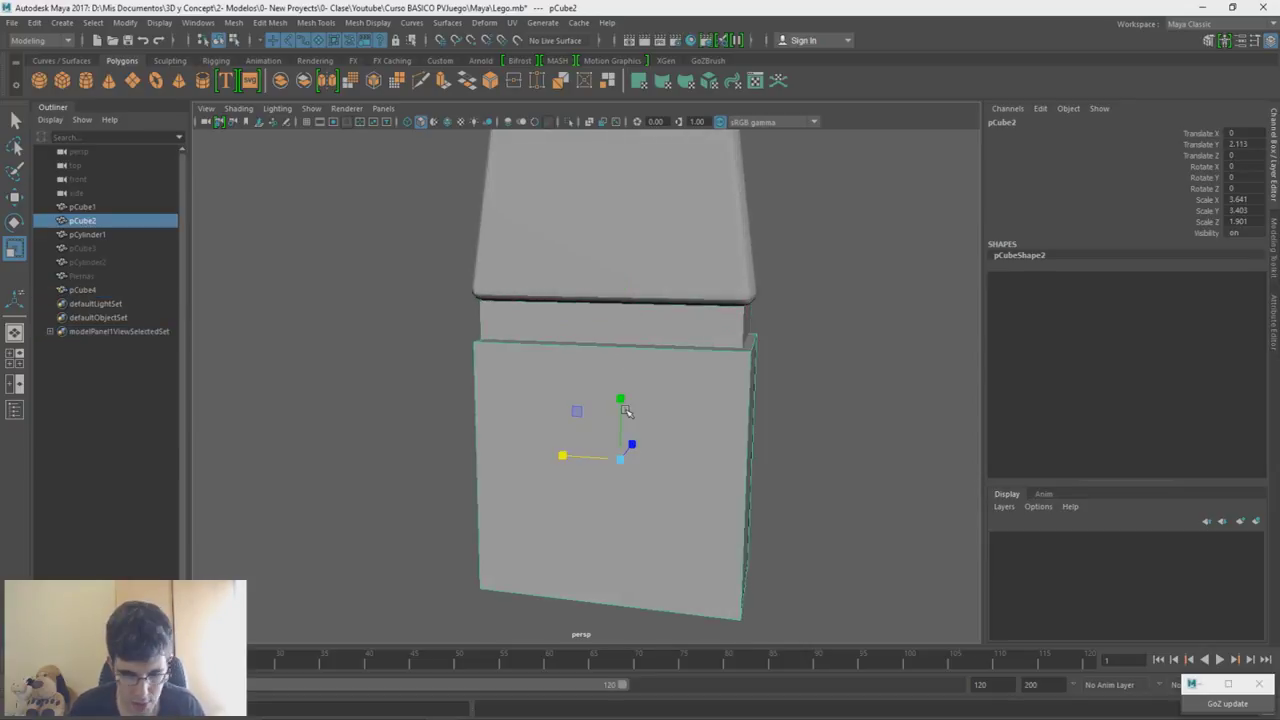
{"action": "key", "text": "h"}
{"action": "key", "text": "h"}
{"action": "key", "text": "h"}
{"action": "key", "text": "h"}
{"action": "key", "text": "h"}
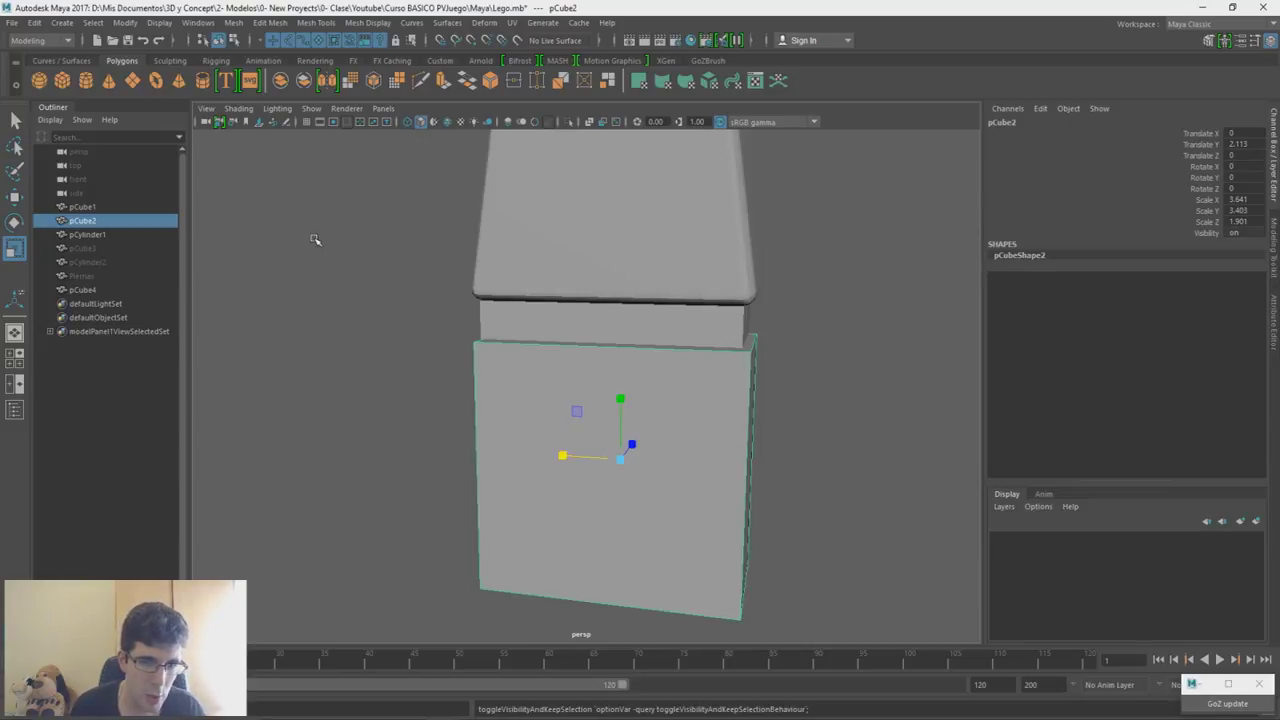
{"action": "left_click", "coordinate": [118, 247]}
{"action": "left_click", "coordinate": [114, 222]}
{"action": "key", "text": "h"}
{"action": "key", "text": "h"}
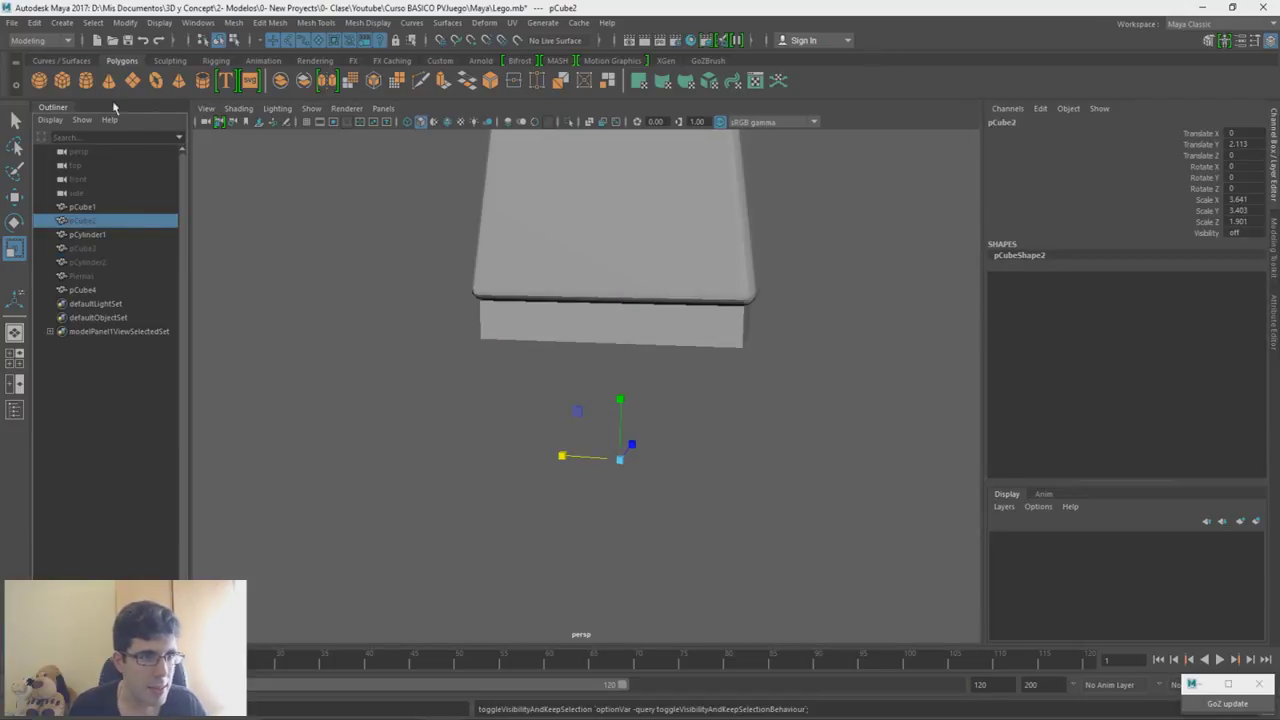
- Create a polygon cylinder and rotate it -90 degrees in Z so it lies sideways below the hips
{"action": "left_click", "coordinate": [85, 82]}
{"action": "key", "text": "e"}
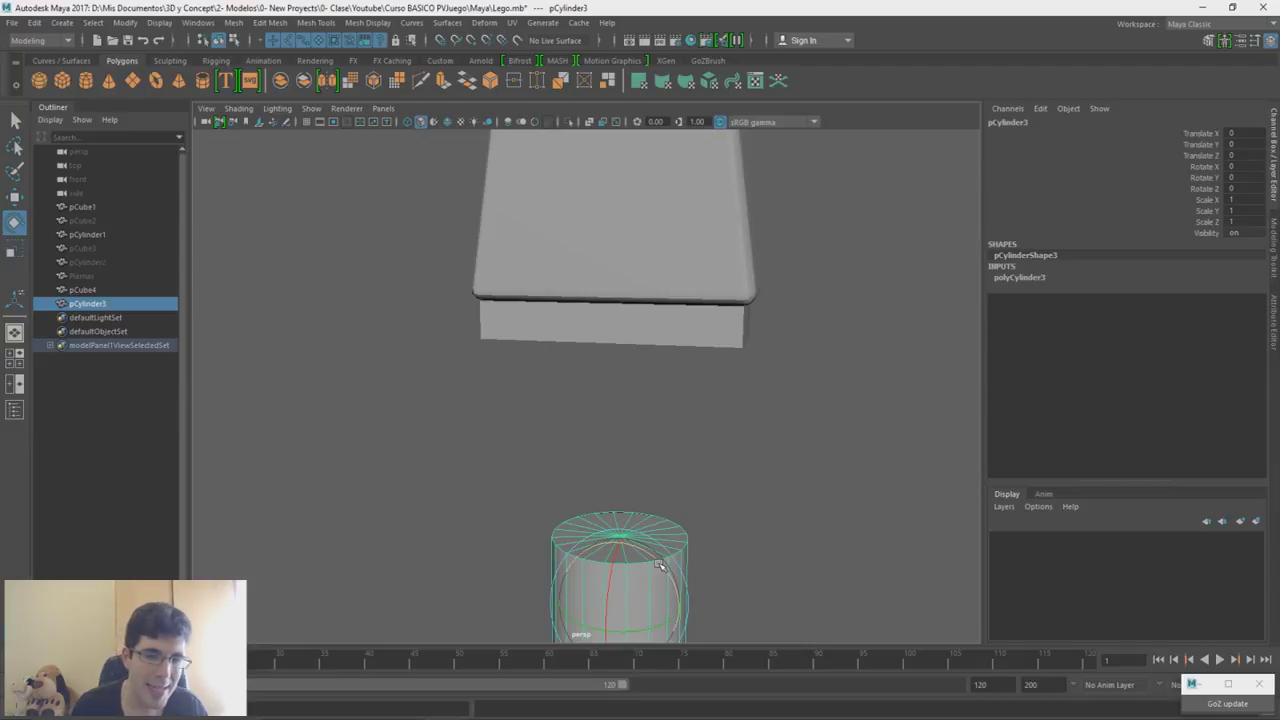
{"action": "left_click_drag", "start_coordinate": [658, 566], "coordinate": [632, 336]}
{"action": "key", "text": "w"}
{"action": "left_click_drag", "start_coordinate": [674, 403], "coordinate": [616, 331], "text": "alt"}
- Scale the cylinder to a thin disc, about 0.882 by 0.173, and place it centred under the hip strip at Y 3.249
{"action": "key", "text": "r"}
{"action": "key", "text": "w"}
{"action": "left_click_drag", "start_coordinate": [583, 394], "coordinate": [589, 306], "text": "alt"}
{"action": "key", "text": "r"}
{"action": "key", "text": "alt+Tab"}
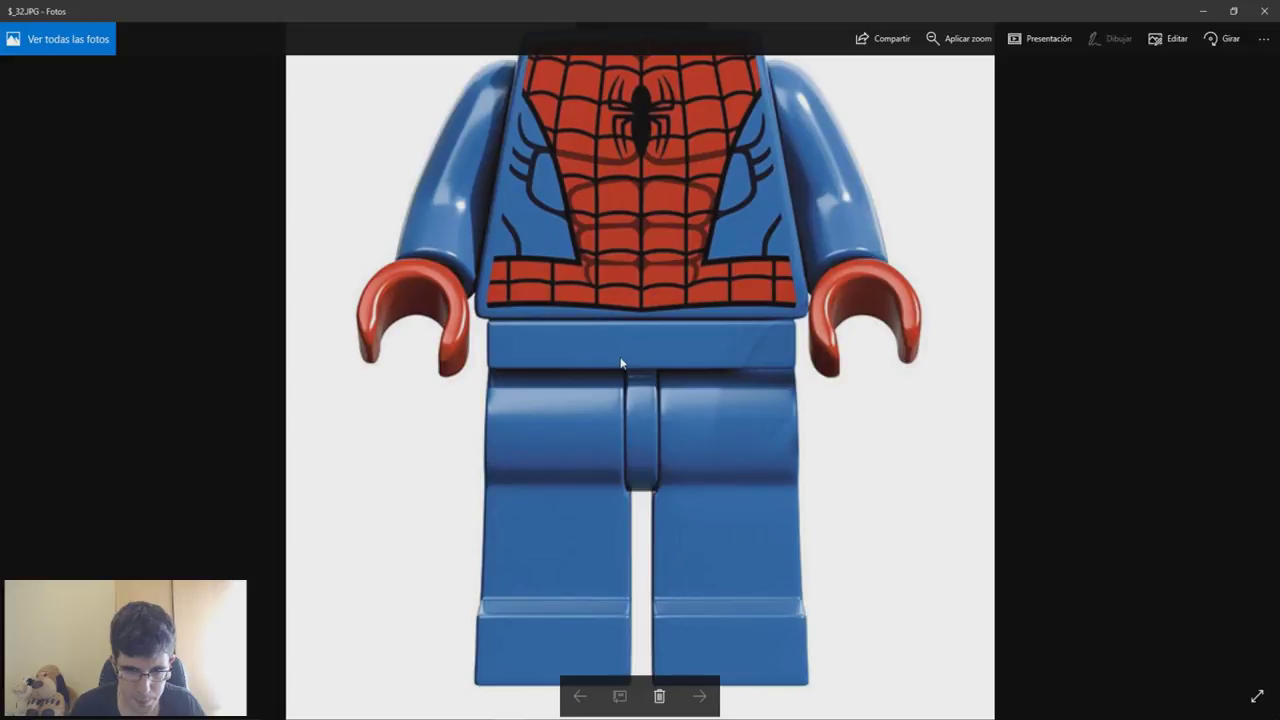
{"action": "key", "text": "alt+Tab"}
{"action": "left_click_drag", "start_coordinate": [680, 377], "coordinate": [731, 380], "text": "alt"}
{"action": "key", "text": "w"}
- Compare the disc with the Spider-Man reference and enlarge it to about 0.926 by 0.182 at Y 3.234
{"action": "key", "text": "alt+Tab"}
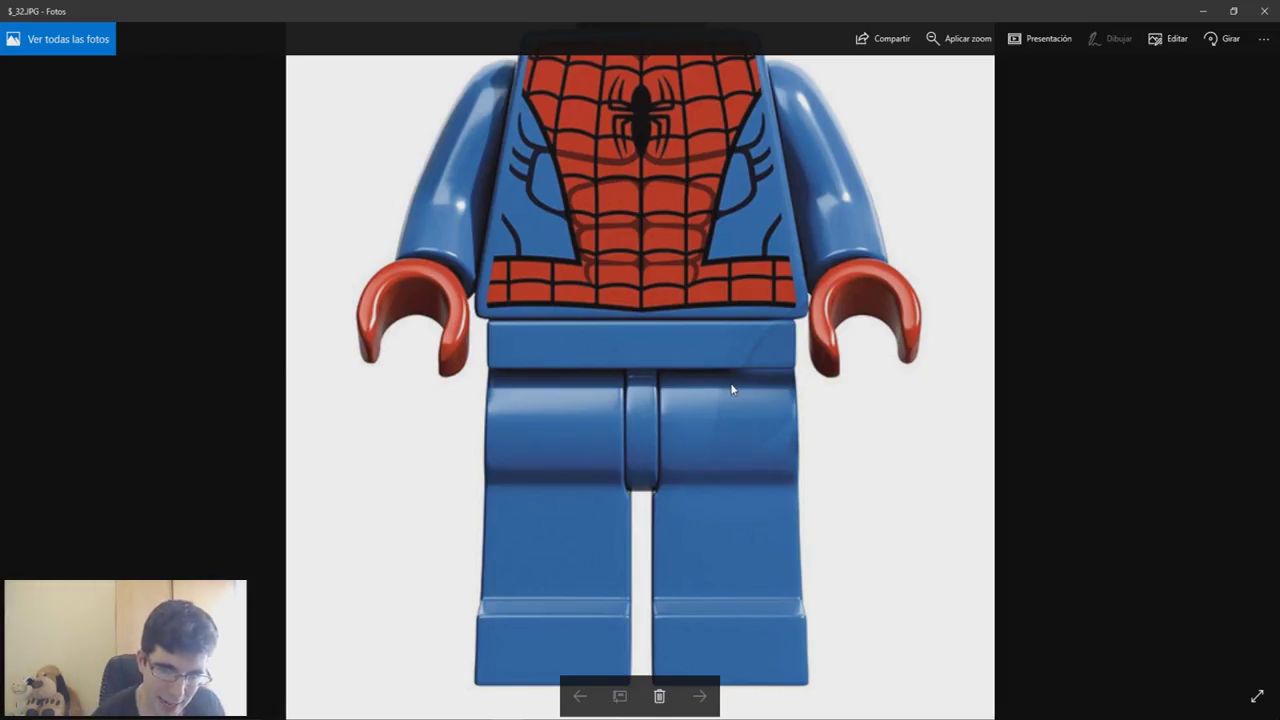
{"action": "key", "text": "alt+Tab"}
{"action": "key", "text": "alt+Tab"}
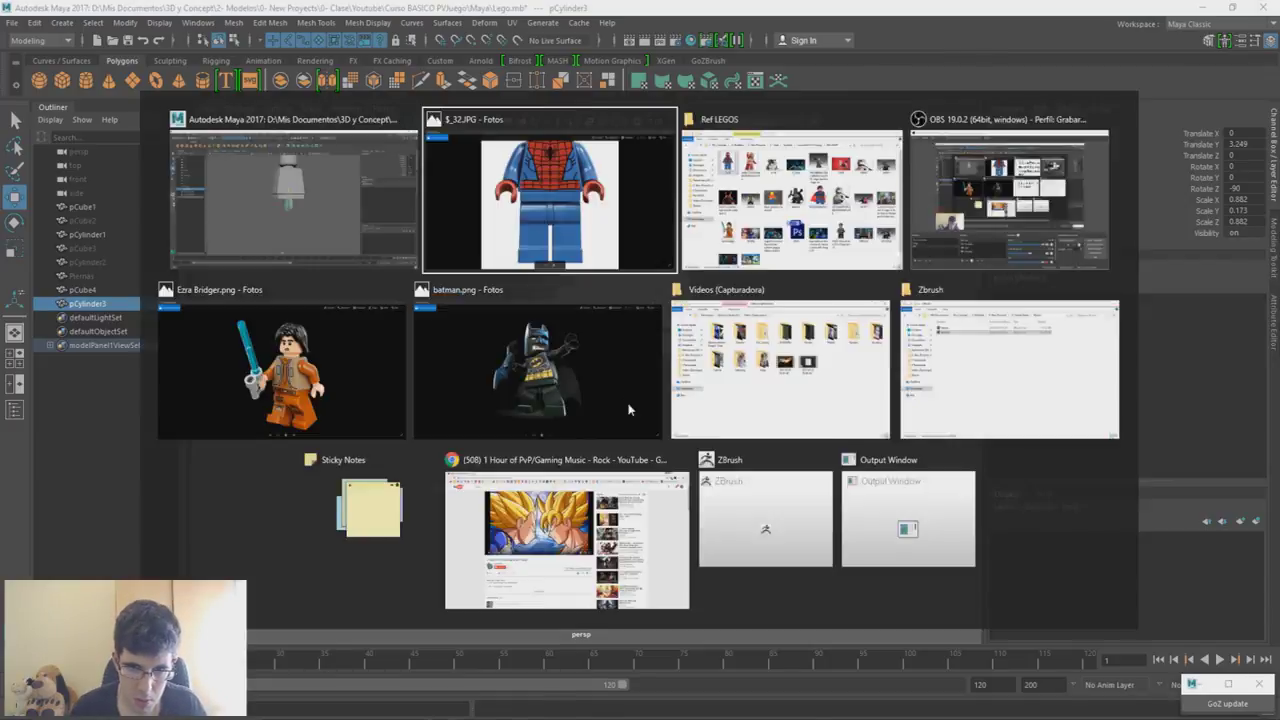
{"action": "key", "text": "alt+Tab"}
{"action": "left_click_drag", "start_coordinate": [759, 397], "coordinate": [720, 396], "text": "alt"}
{"action": "key", "text": "alt+Tab"}
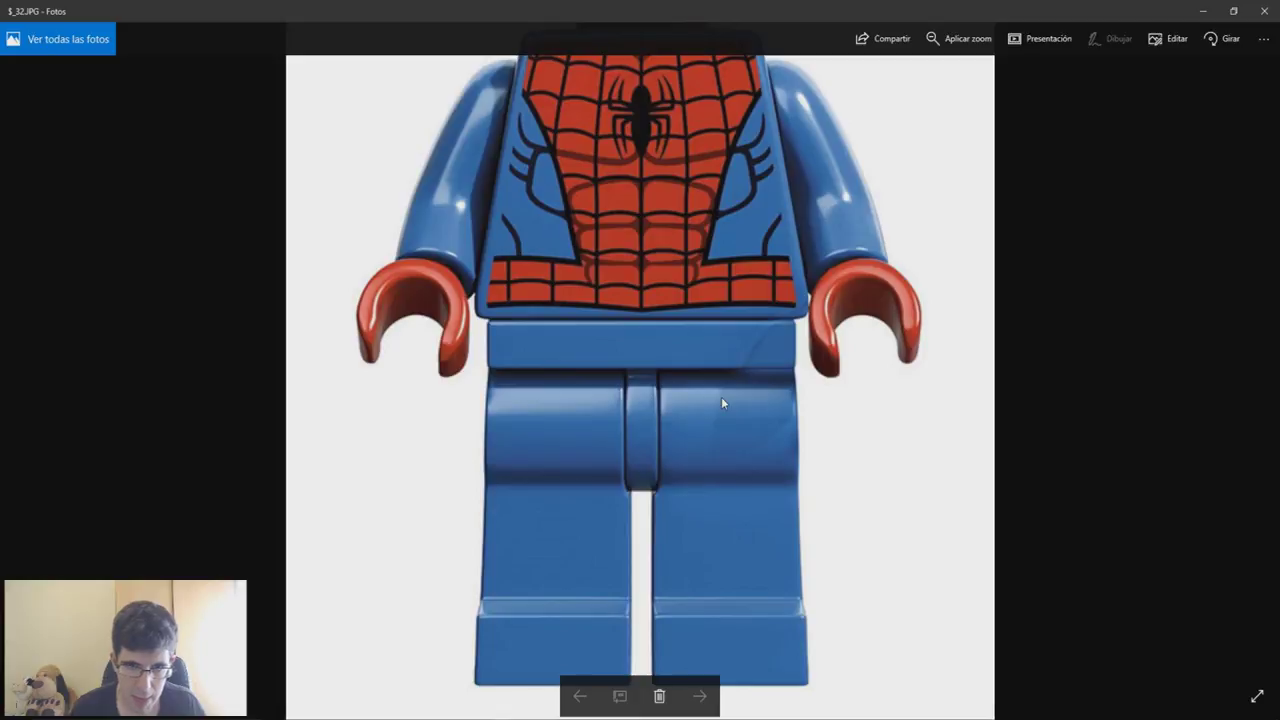
{"action": "key", "text": "alt+Tab"}
{"action": "left_click_drag", "start_coordinate": [696, 384], "coordinate": [578, 340], "text": "alt"}
{"action": "key", "text": "r"}
{"action": "key", "text": "w"}
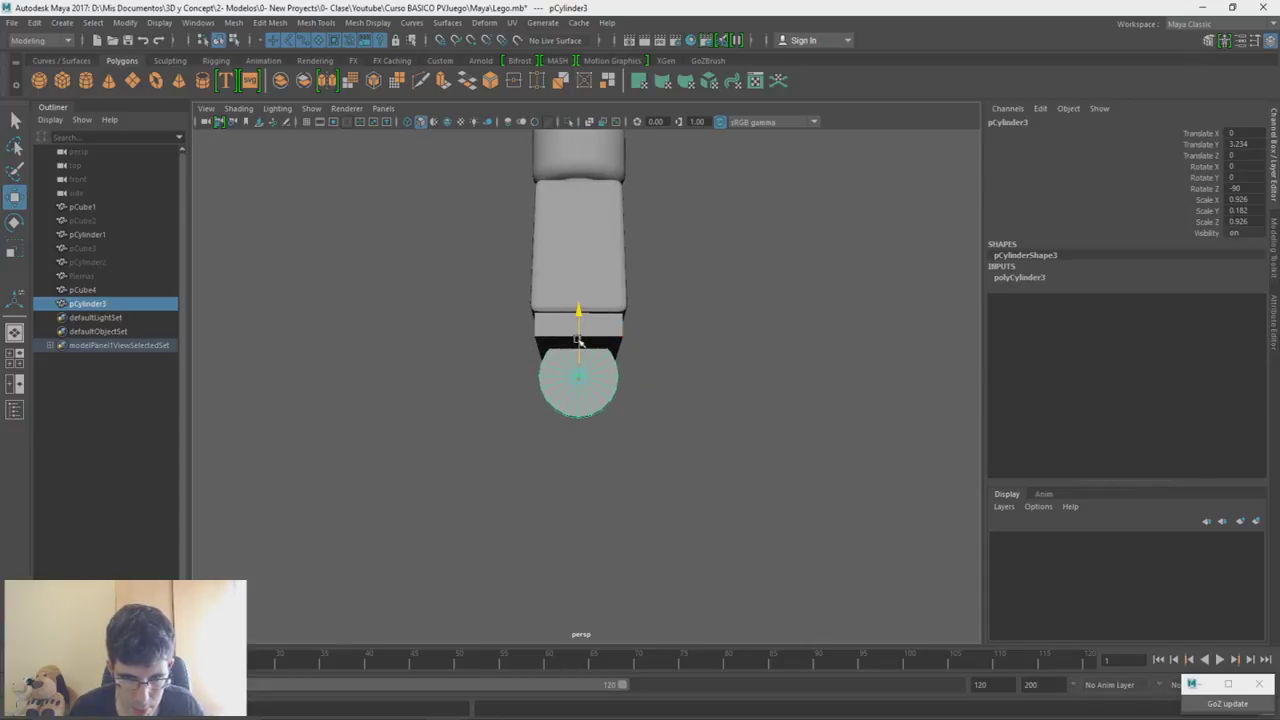
- Examine the central hip piece and the leg shape in the Ezra Bridger reference image and return to Maya
{"action": "left_click_drag", "start_coordinate": [578, 341], "coordinate": [665, 309], "text": "alt"}
{"action": "key", "text": "alt+Tab"}
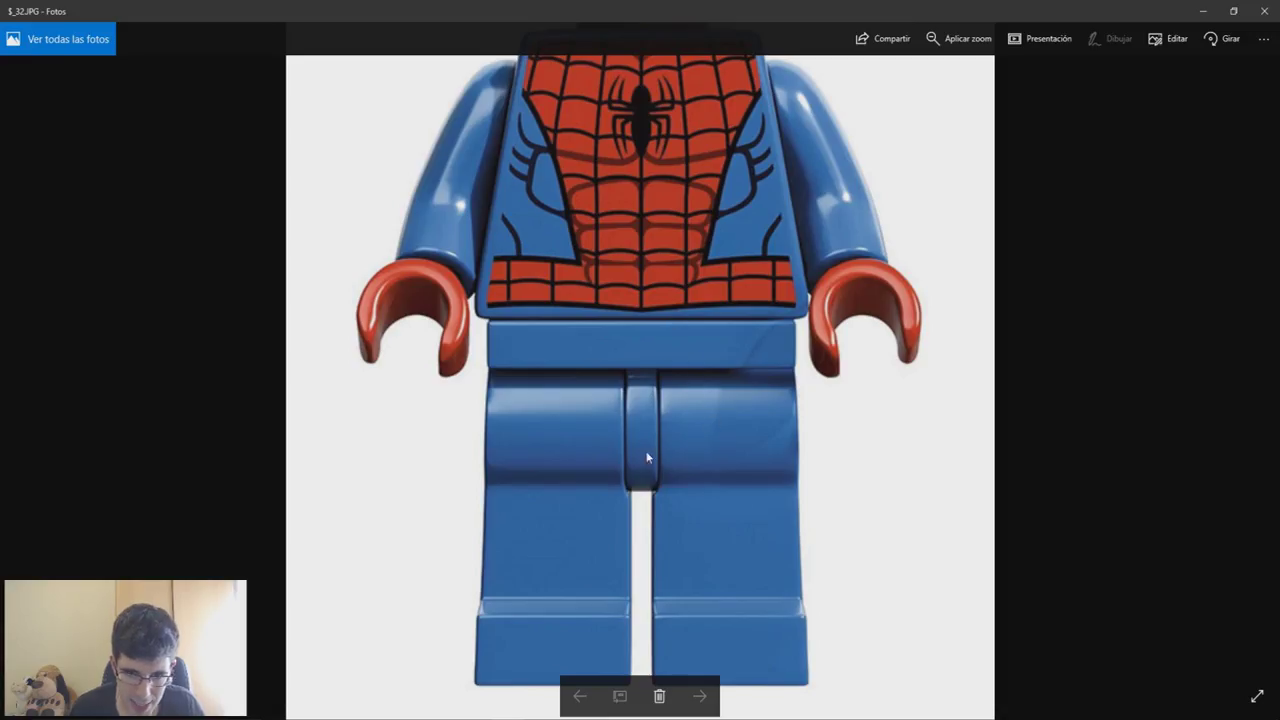
{"action": "mouse_move", "coordinate": [490, 716]}
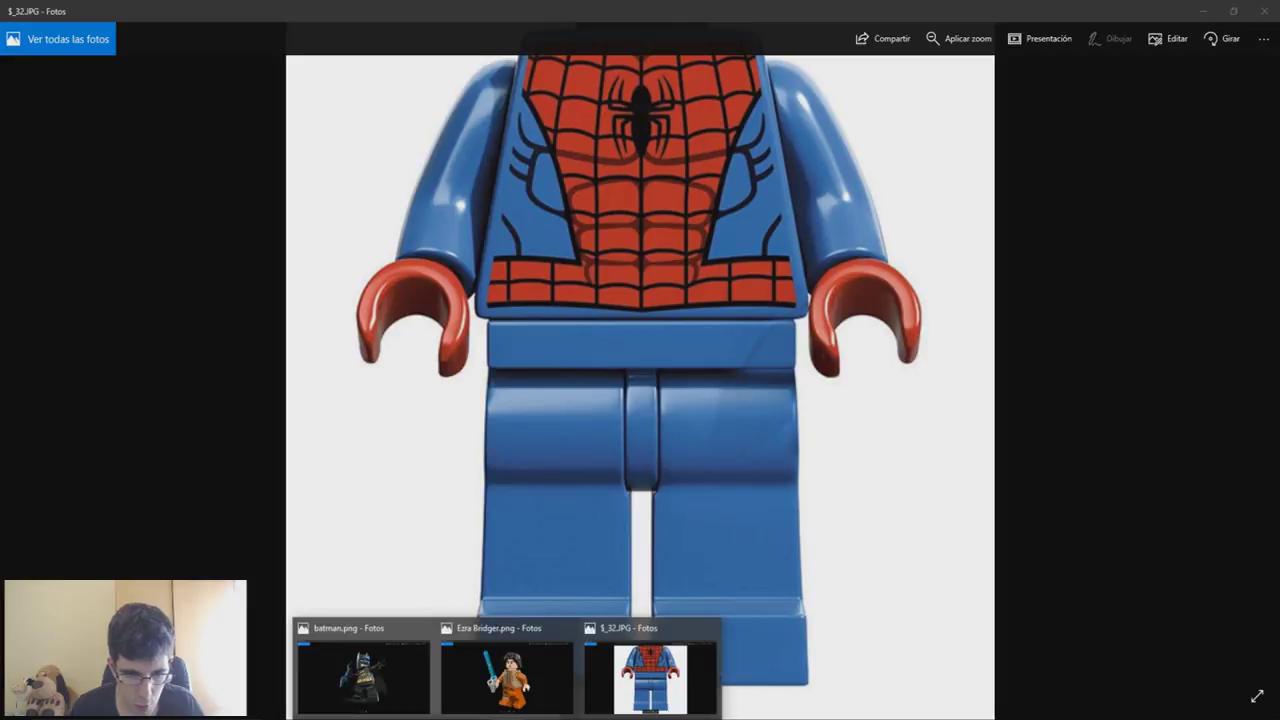
{"action": "left_click", "coordinate": [506, 675]}
{"action": "scroll", "coordinate": [777, 524], "scroll_direction": "up", "scroll_amount": 3}
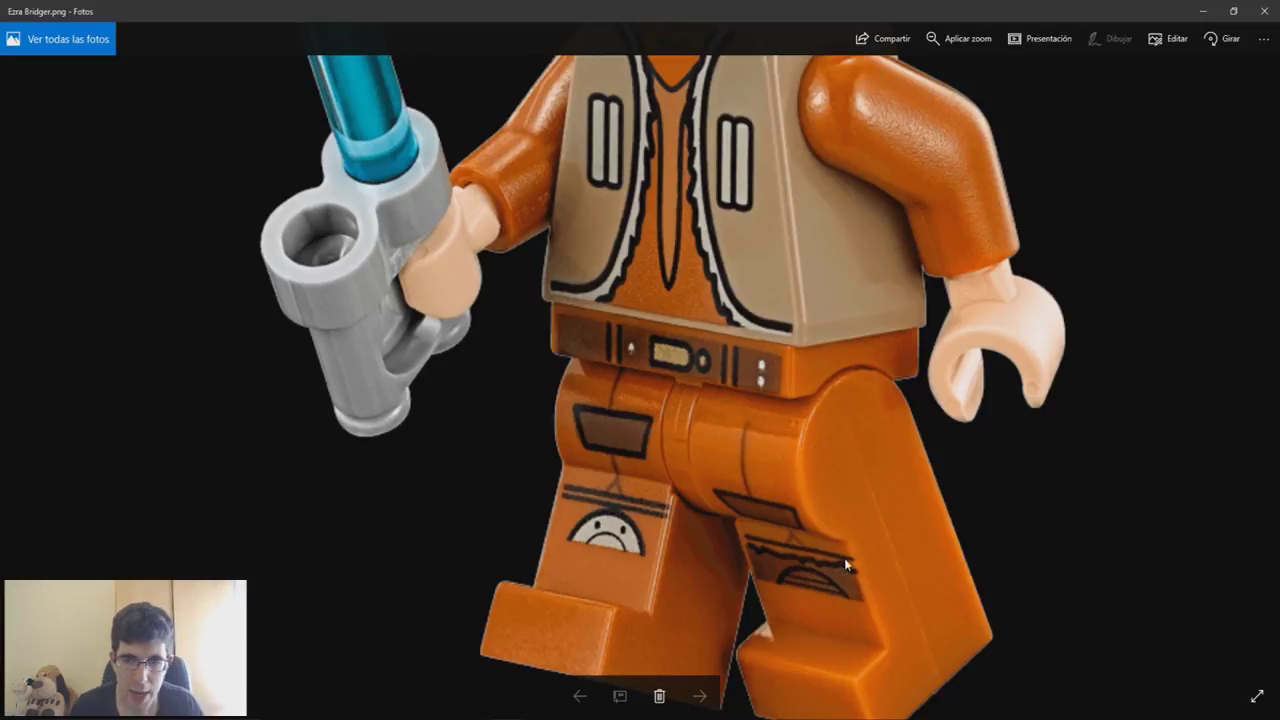
{"action": "key", "text": "alt+Tab"}
{"action": "key", "text": "alt+Tab"}
- Duplicate the central disc and move the copy sideways along X as the base of one leg
{"action": "left_click_drag", "start_coordinate": [664, 394], "coordinate": [552, 345], "text": "alt"}
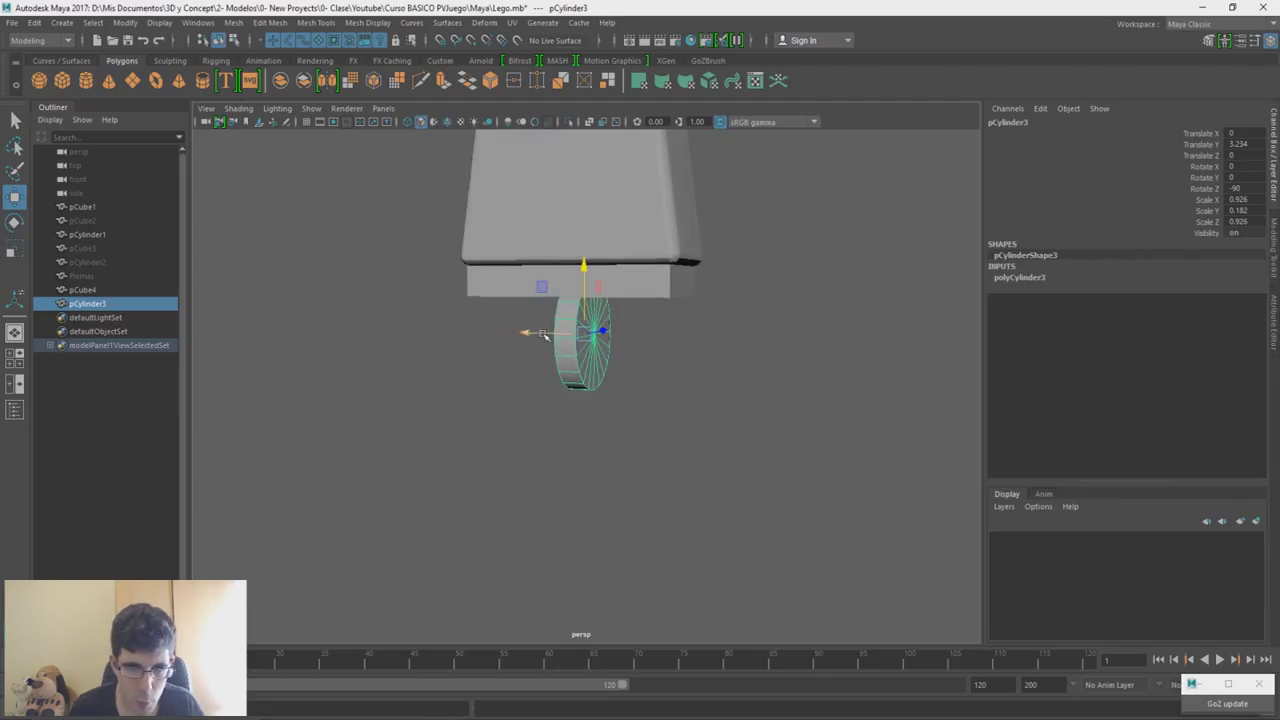
{"action": "key", "text": "ctrl+d"}
{"action": "left_click_drag", "start_coordinate": [545, 334], "coordinate": [416, 334]}
{"action": "key", "text": "r"}
{"action": "key", "text": "w"}
{"action": "left_click_drag", "start_coordinate": [571, 336], "coordinate": [574, 339]}
- Widen the copied cylinder to a Scale Y of about 0.74 and position it against the central disc at X -0.961
{"action": "key", "text": "r"}
{"action": "left_click_drag", "start_coordinate": [668, 374], "coordinate": [656, 360], "text": "alt"}
{"action": "mouse_move", "coordinate": [582, 334]}
{"action": "left_mouse_down"}
{"action": "mouse_move", "coordinate": [631, 347]}
{"action": "mouse_move", "coordinate": [601, 333]}
{"action": "left_mouse_up"}
{"action": "key", "text": "w"}
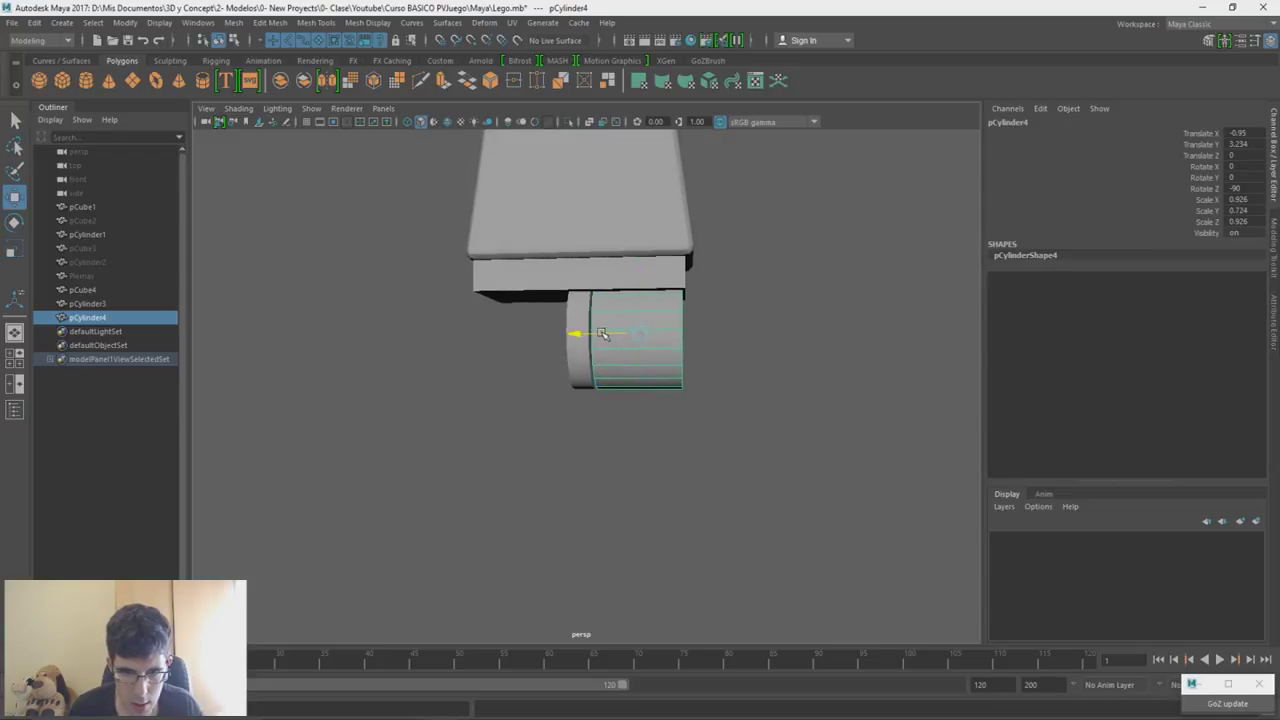
{"action": "key", "text": "r"}
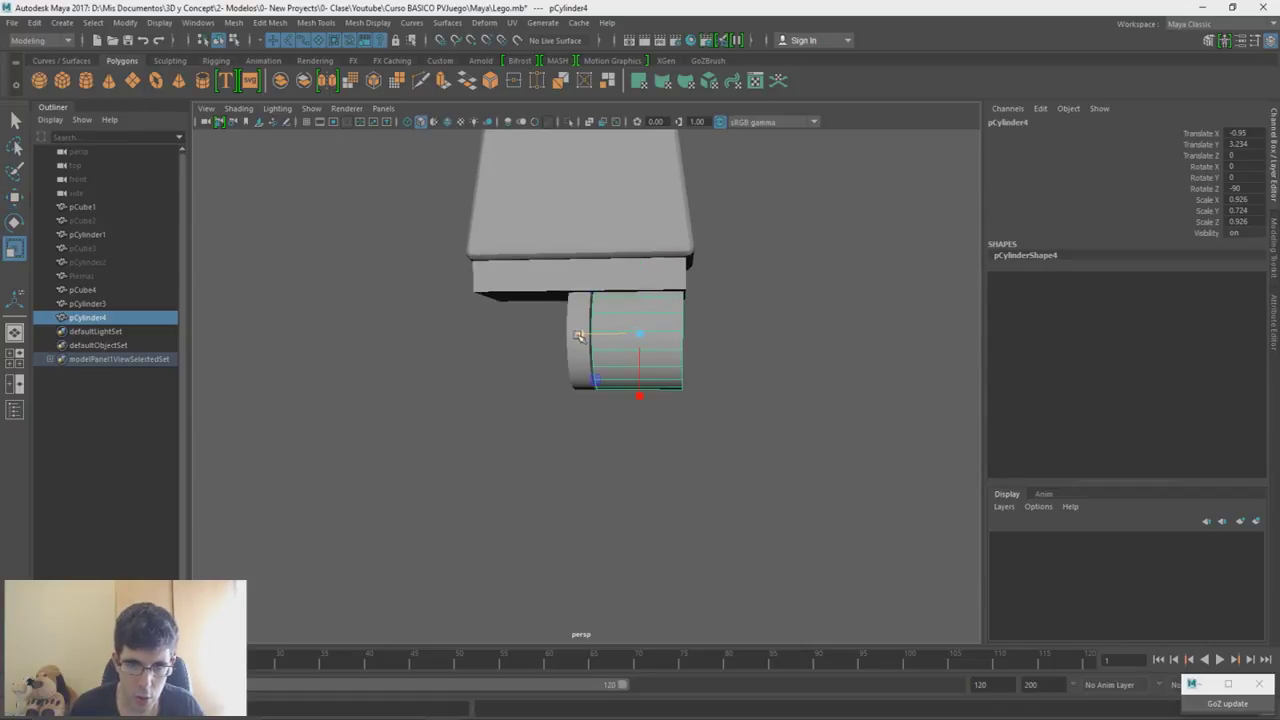
{"action": "key", "text": "w"}
{"action": "left_click_drag", "start_coordinate": [577, 335], "coordinate": [580, 335]}
{"action": "left_click_drag", "start_coordinate": [671, 340], "coordinate": [510, 335], "text": "alt"}
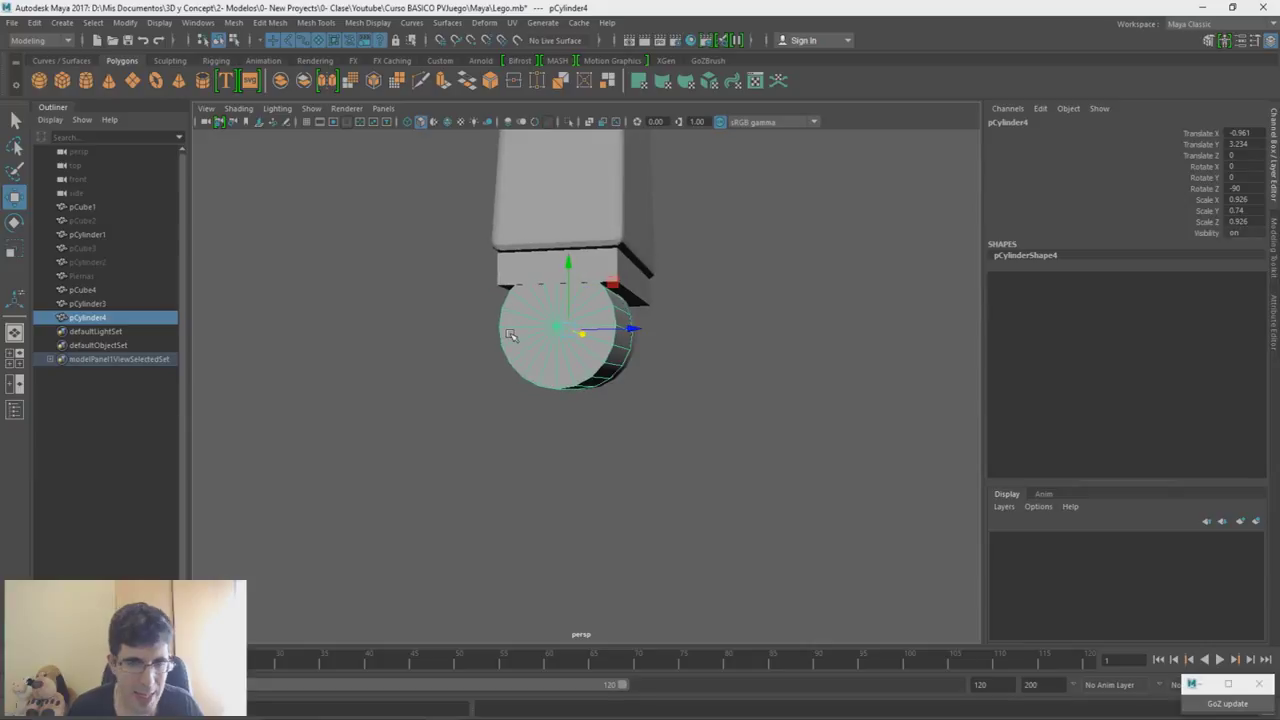
- Select the lower side faces of the wide cylinder and extrude them straight down to form the leg
{"action": "mouse_move", "coordinate": [599, 337]}
{"action": "left_mouse_down", "text": "alt"}
{"action": "mouse_move", "coordinate": [596, 320]}
{"action": "mouse_move", "coordinate": [580, 332]}
{"action": "left_mouse_up", "text": "alt"}
{"action": "right_click_drag", "start_coordinate": [675, 258], "coordinate": [677, 297]}
{"action": "left_click_drag", "start_coordinate": [540, 322], "coordinate": [567, 352], "text": "alt"}
{"action": "left_click", "coordinate": [555, 331]}
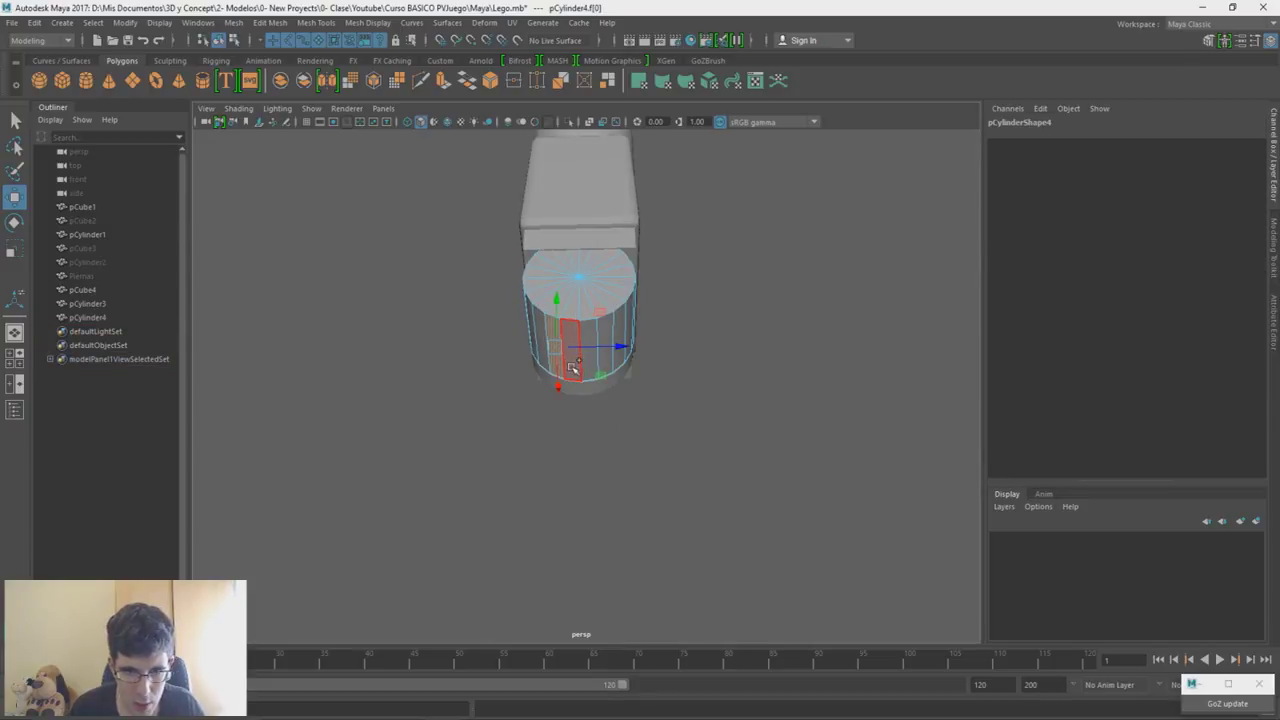
{"action": "left_click", "coordinate": [572, 368], "text": "shift"}
{"action": "left_click", "coordinate": [588, 363], "text": "shift"}
{"action": "left_click", "coordinate": [604, 346], "text": "shift"}
{"action": "left_click", "coordinate": [621, 332], "text": "shift"}
{"action": "left_click_drag", "start_coordinate": [655, 303], "coordinate": [612, 338], "text": "alt"}
{"action": "left_click_drag", "start_coordinate": [673, 371], "coordinate": [687, 366], "text": "alt"}
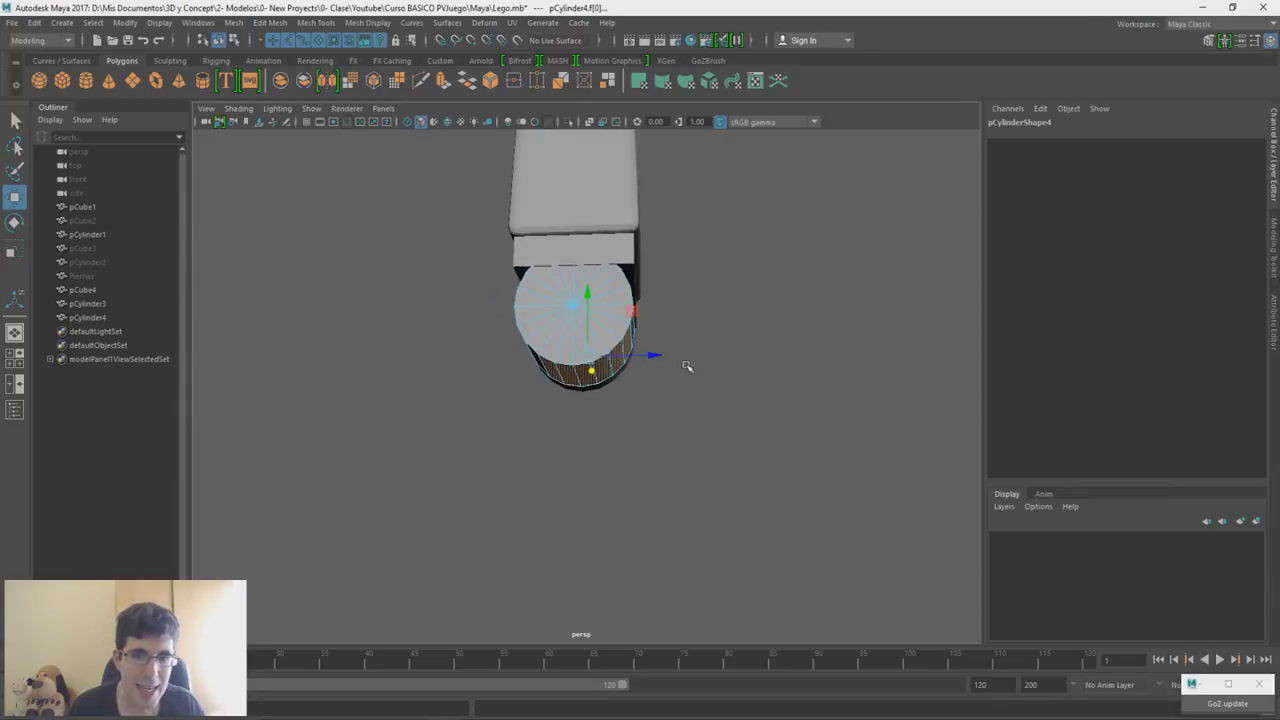
{"action": "right_click_drag", "start_coordinate": [675, 322], "coordinate": [670, 364], "text": "shift"}
{"action": "left_click_drag", "start_coordinate": [586, 368], "coordinate": [663, 378]}
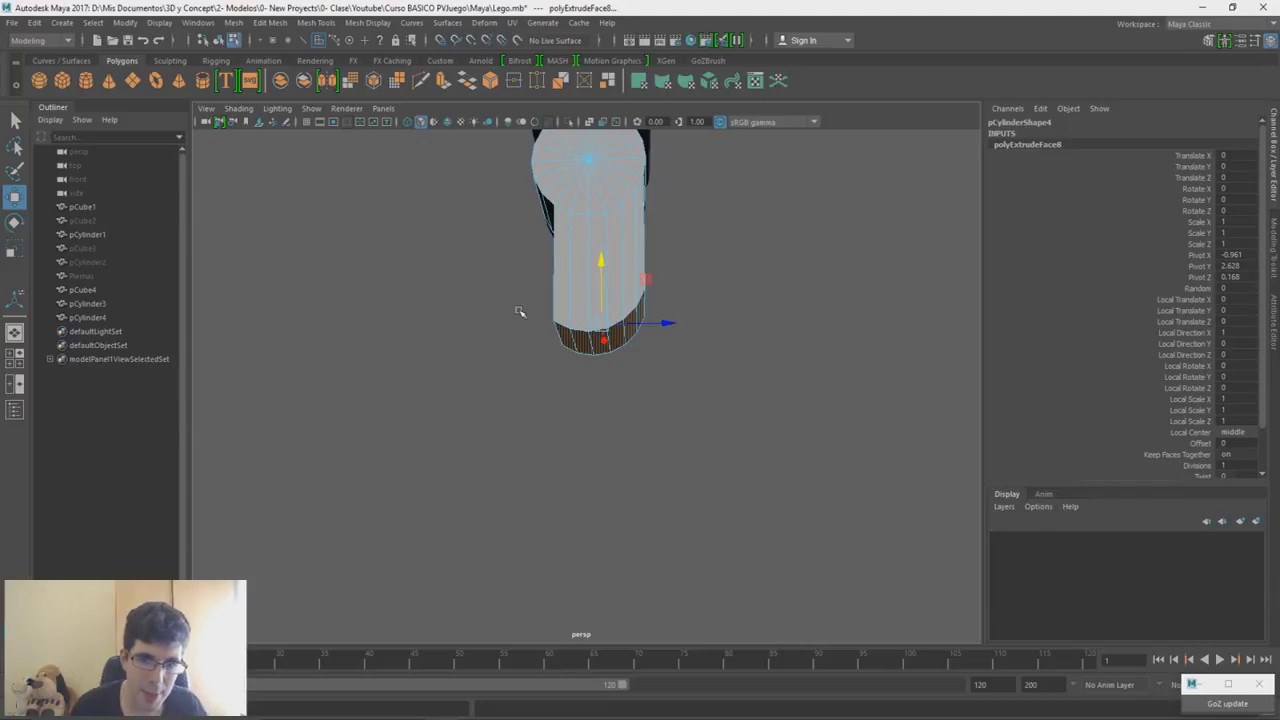
- Flatten the leg's curved bottom faces vertically and extrude them down again to create the foot section
{"action": "key", "text": "r"}
{"action": "left_click_drag", "start_coordinate": [605, 377], "coordinate": [622, 287]}
{"action": "left_click_drag", "start_coordinate": [631, 303], "coordinate": [679, 333], "text": "alt"}
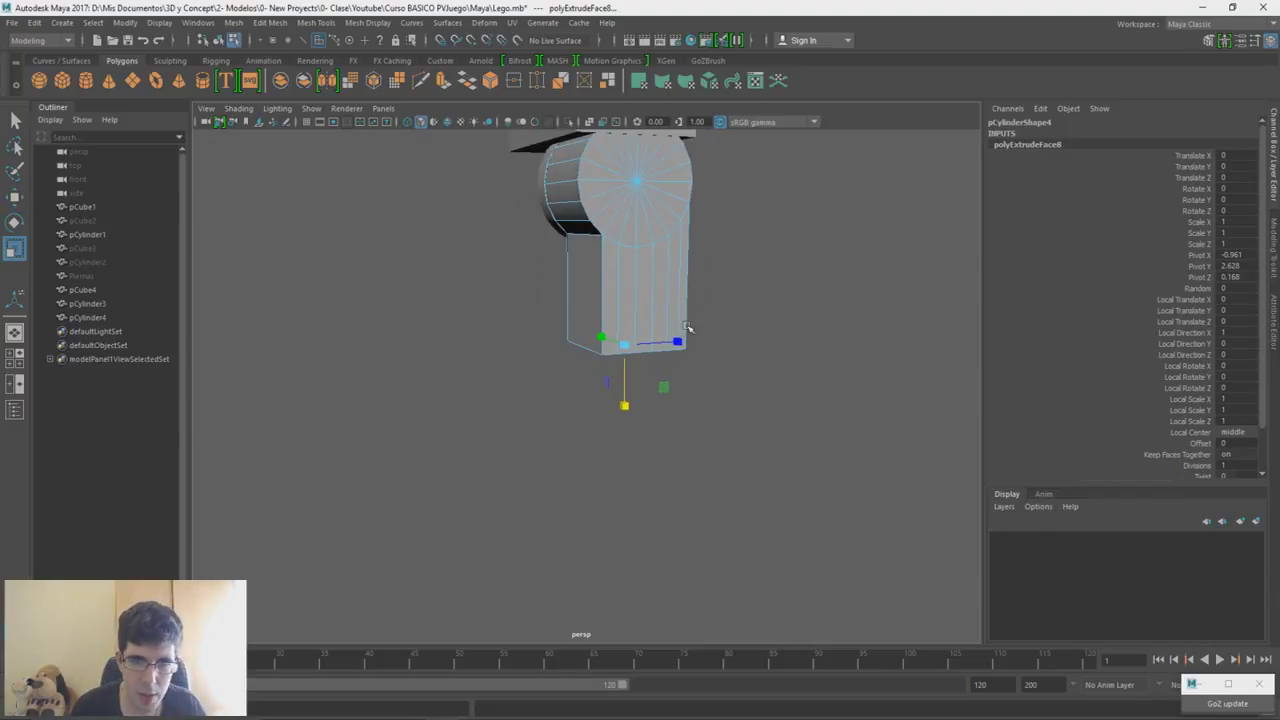
{"action": "key", "text": "w"}
{"action": "left_click_drag", "start_coordinate": [668, 300], "coordinate": [651, 301], "text": "alt"}
{"action": "right_click_drag", "start_coordinate": [651, 301], "coordinate": [648, 341], "text": "shift"}
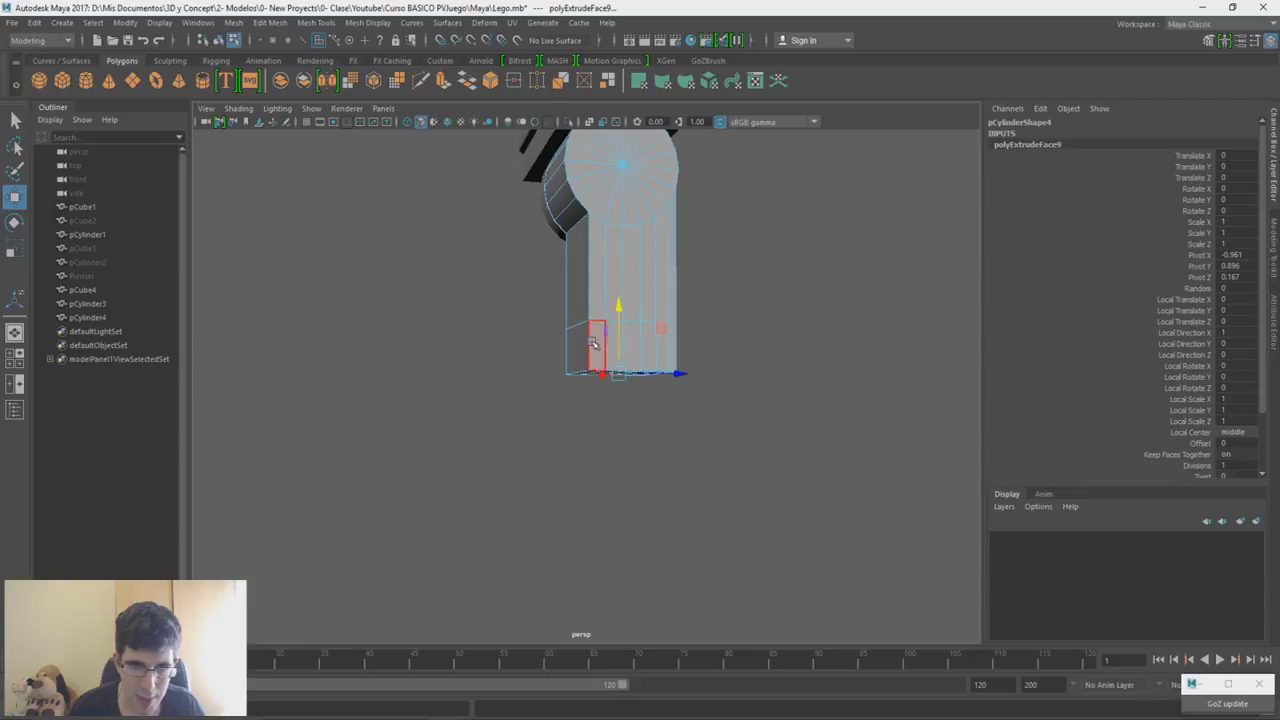
- Extrude the front face of the leg's lowest section forward to form the foot
{"action": "left_click", "coordinate": [587, 348]}
{"action": "right_click_drag", "start_coordinate": [607, 346], "coordinate": [607, 372], "text": "shift"}
{"action": "mouse_move", "coordinate": [609, 351]}
{"action": "left_mouse_down"}
{"action": "mouse_move", "coordinate": [575, 349]}
{"action": "mouse_move", "coordinate": [611, 362]}
{"action": "left_mouse_up"}
{"action": "right_click_drag", "start_coordinate": [611, 362], "coordinate": [606, 300], "text": "alt"}
{"action": "left_click_drag", "start_coordinate": [606, 300], "coordinate": [630, 335], "text": "alt"}
{"action": "right_click_drag", "start_coordinate": [630, 335], "coordinate": [609, 247], "text": "alt"}
{"action": "left_click_drag", "start_coordinate": [609, 247], "coordinate": [640, 414], "text": "alt"}
- Examine the foot and leg shape in the Superman reference image and return to Maya
{"action": "left_click", "coordinate": [507, 718]}
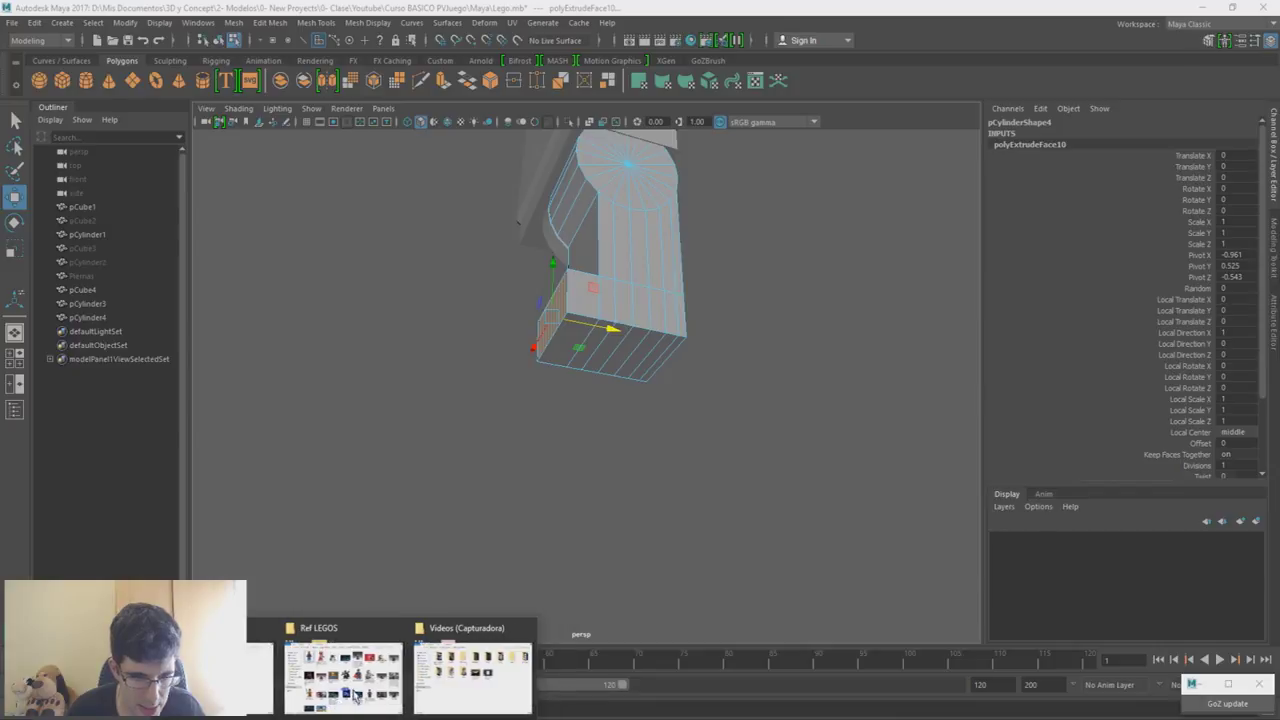
{"action": "left_click", "coordinate": [337, 668]}
{"action": "double_click", "coordinate": [775, 405]}
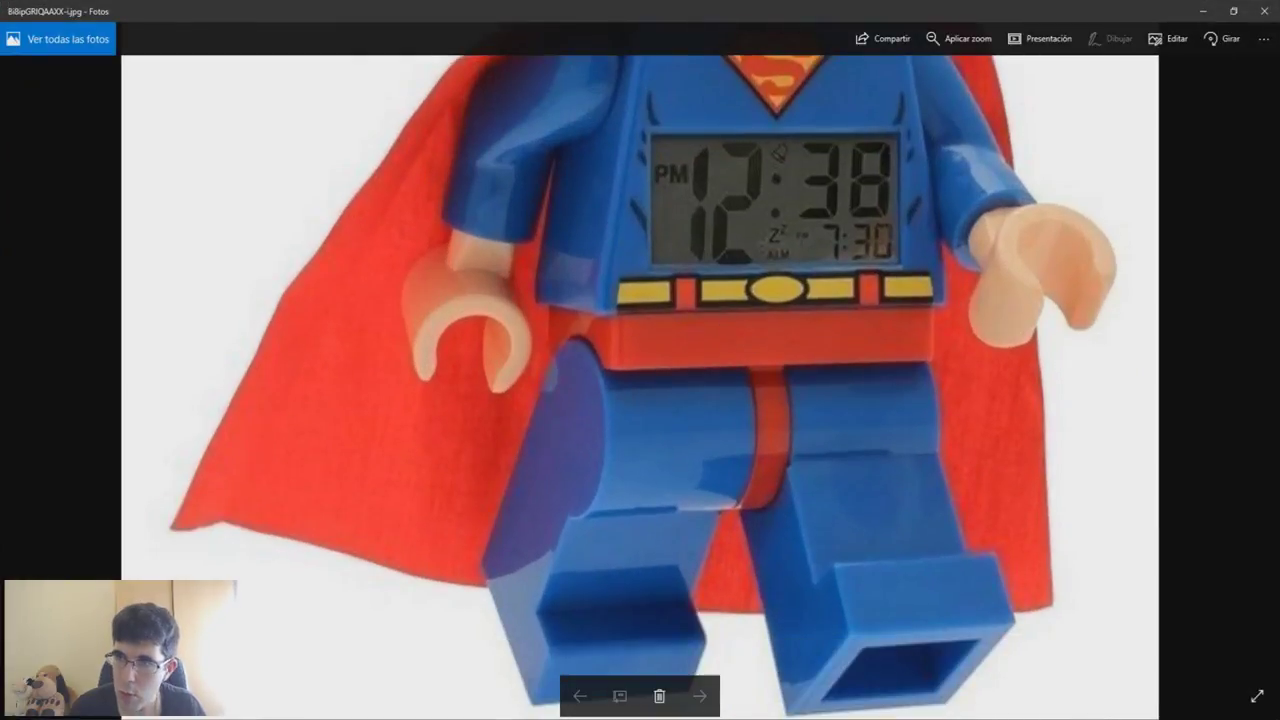
{"action": "left_click", "coordinate": [1204, 10]}
{"action": "left_click", "coordinate": [598, 6]}
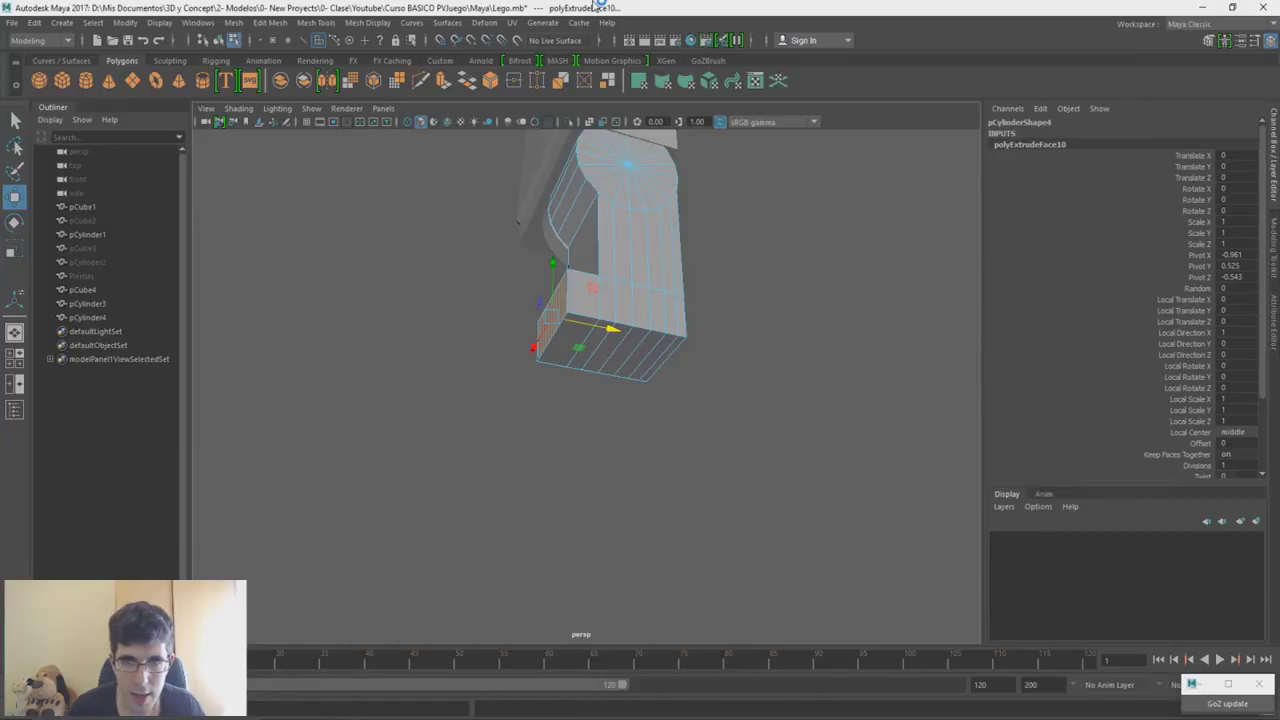
- Select all bottom faces of the foot, extrude them with an inset, and extrude them again upward to hollow the sole
{"action": "left_click_drag", "start_coordinate": [608, 370], "coordinate": [593, 348], "text": "alt"}
{"action": "left_click", "coordinate": [593, 346]}
{"action": "left_click", "coordinate": [596, 315]}
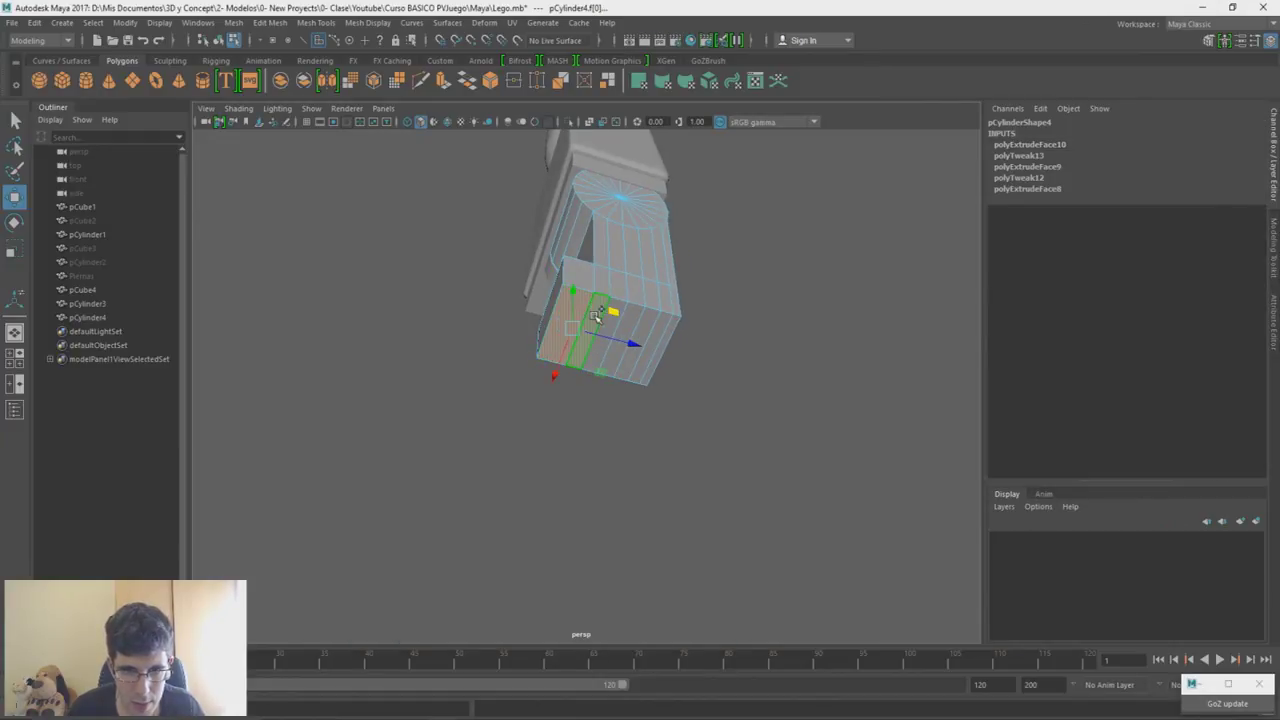
{"action": "left_click", "coordinate": [657, 328], "text": "shift"}
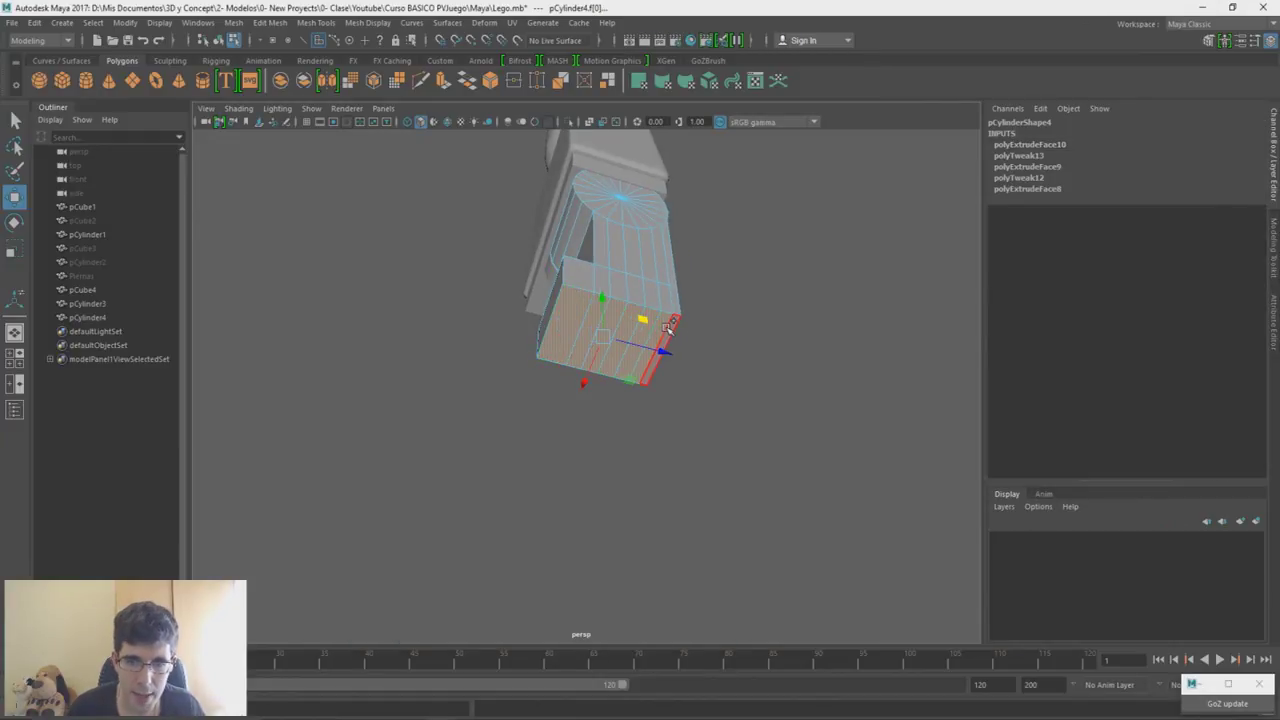
{"action": "right_click_drag", "start_coordinate": [652, 320], "coordinate": [630, 345], "text": "shift"}
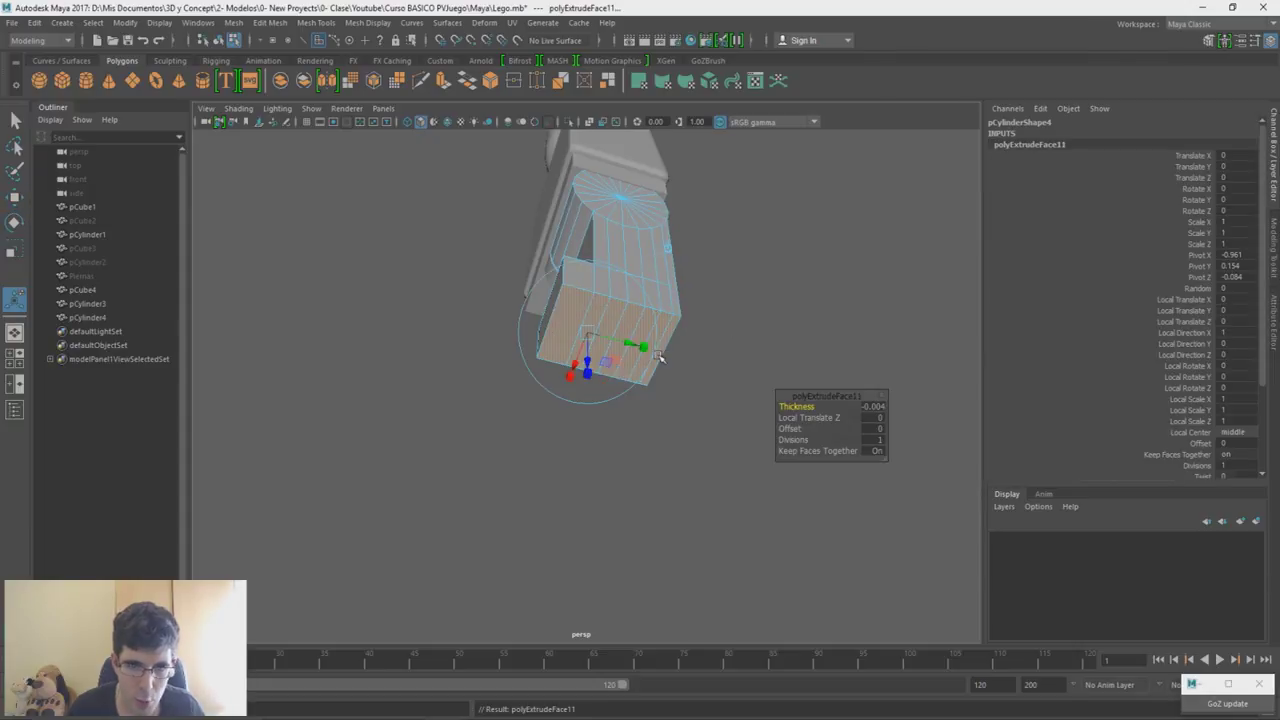
{"action": "mouse_move", "coordinate": [609, 340]}
{"action": "left_mouse_down"}
{"action": "mouse_move", "coordinate": [586, 355]}
{"action": "mouse_move", "coordinate": [606, 349]}
{"action": "left_mouse_up"}
{"action": "right_click_drag", "start_coordinate": [634, 326], "coordinate": [636, 368], "text": "shift"}
{"action": "left_click_drag", "start_coordinate": [617, 310], "coordinate": [667, 332]}
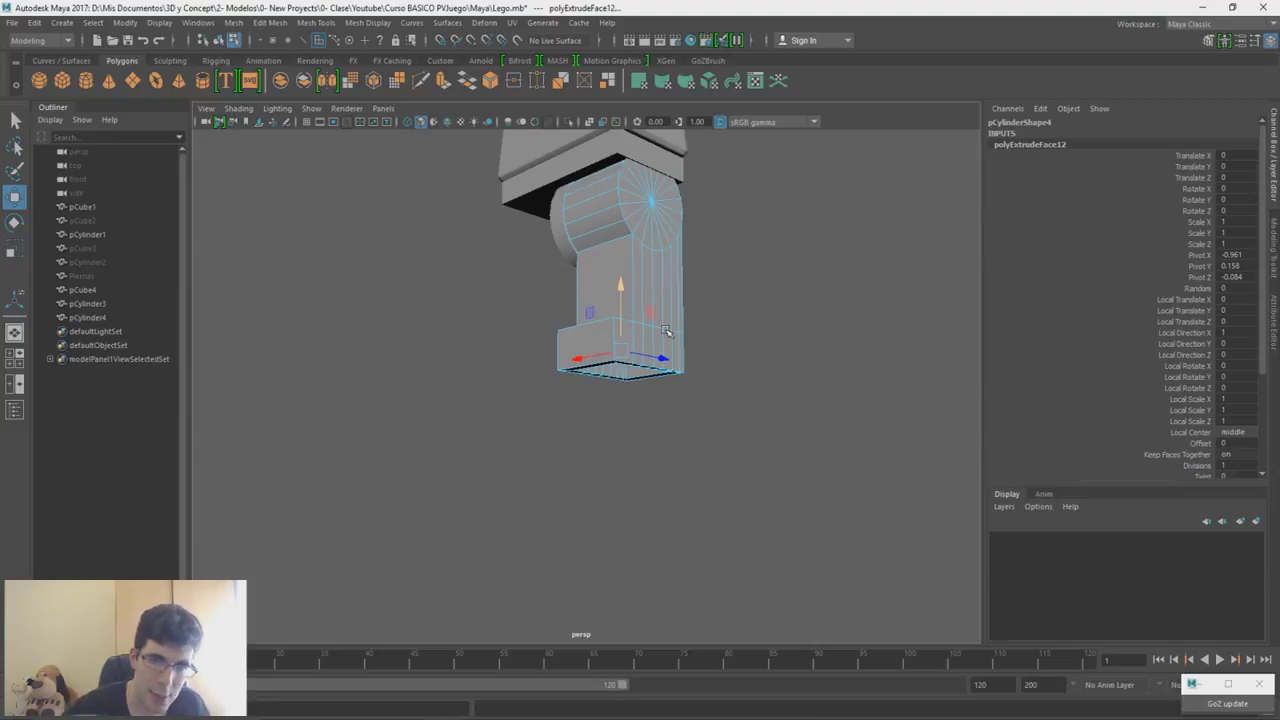
- Adjust the depth of the leg's back and front faces and the height of the front edge below the hip curve
{"action": "left_click_drag", "start_coordinate": [658, 331], "coordinate": [627, 272], "text": "alt"}
{"action": "left_click", "coordinate": [627, 272]}
{"action": "left_click_drag", "start_coordinate": [651, 349], "coordinate": [693, 330], "text": "alt"}
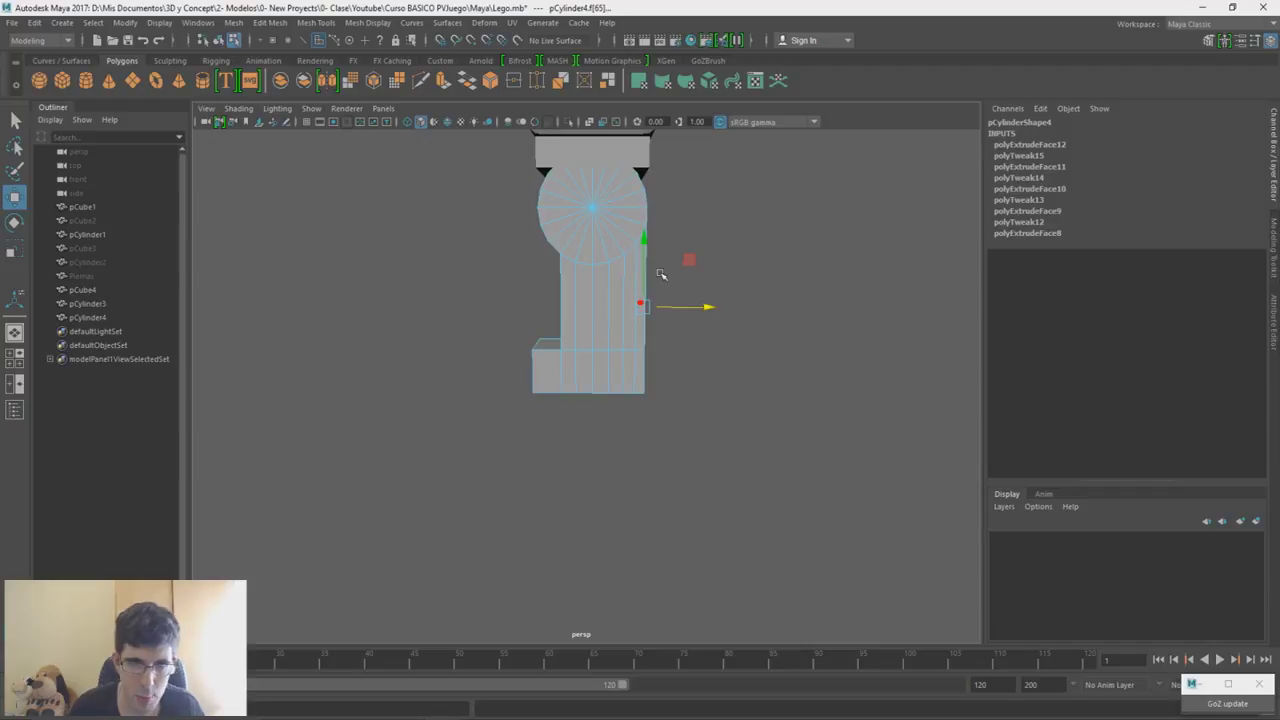
{"action": "left_click_drag", "start_coordinate": [660, 274], "coordinate": [609, 302], "text": "alt"}
{"action": "left_click", "coordinate": [591, 300]}
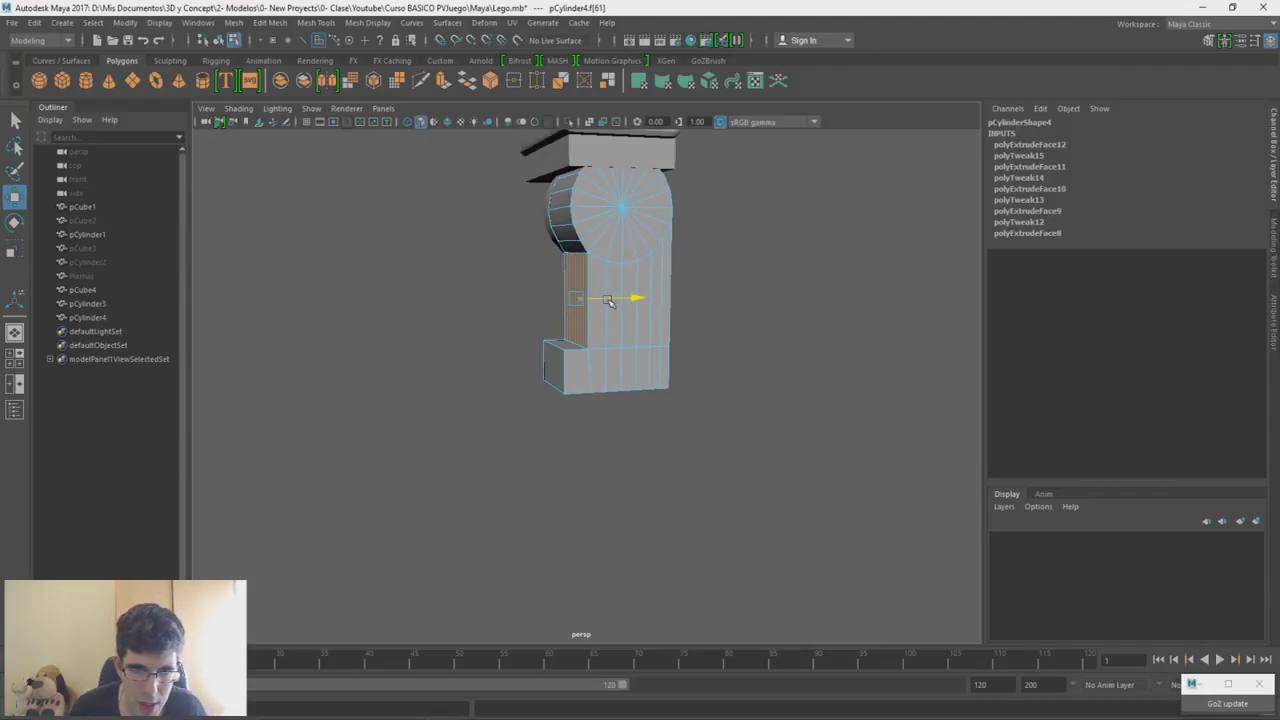
{"action": "key", "text": "F10"}
{"action": "left_click", "coordinate": [573, 222]}
{"action": "left_click_drag", "start_coordinate": [573, 224], "coordinate": [530, 232], "text": "alt"}
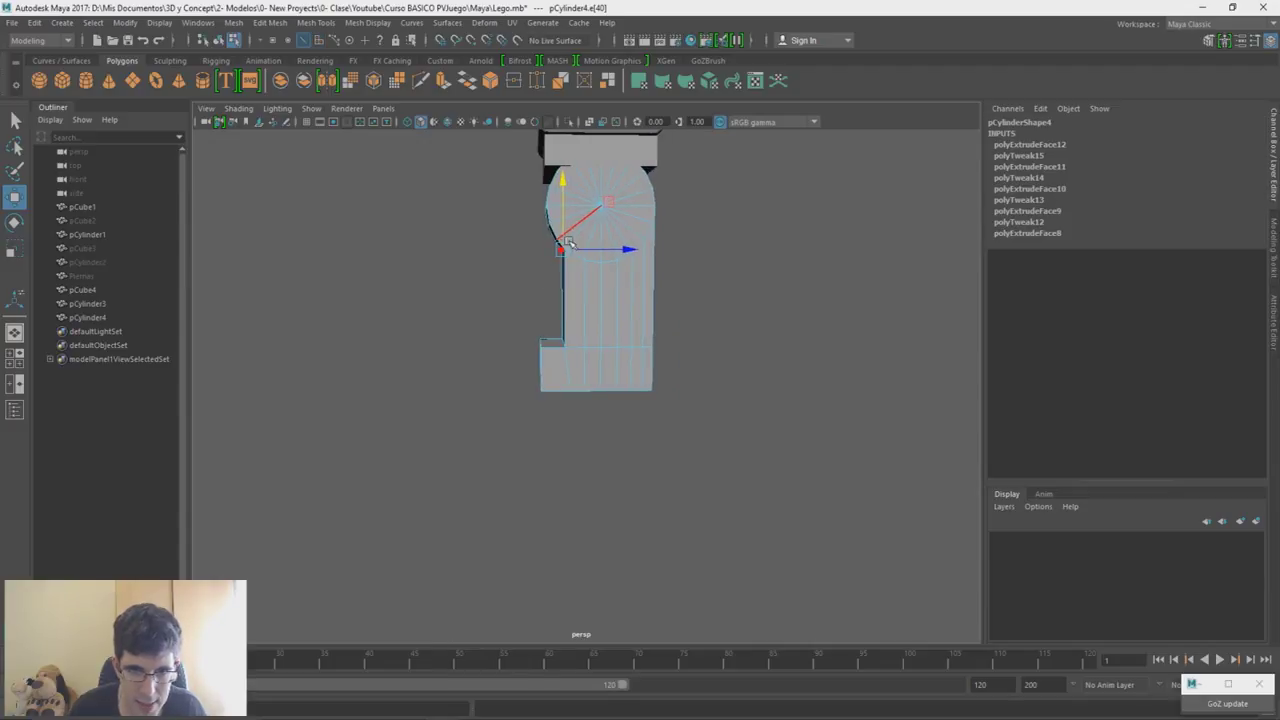
- Adjust the depth of the foot's front face and check the leg's proportions against the whole figure
{"action": "right_click_drag", "start_coordinate": [460, 299], "coordinate": [464, 336]}
{"action": "left_click_drag", "start_coordinate": [516, 354], "coordinate": [680, 289], "text": "alt"}
{"action": "left_click", "coordinate": [567, 374]}
{"action": "left_click_drag", "start_coordinate": [672, 234], "coordinate": [668, 262], "text": "alt"}
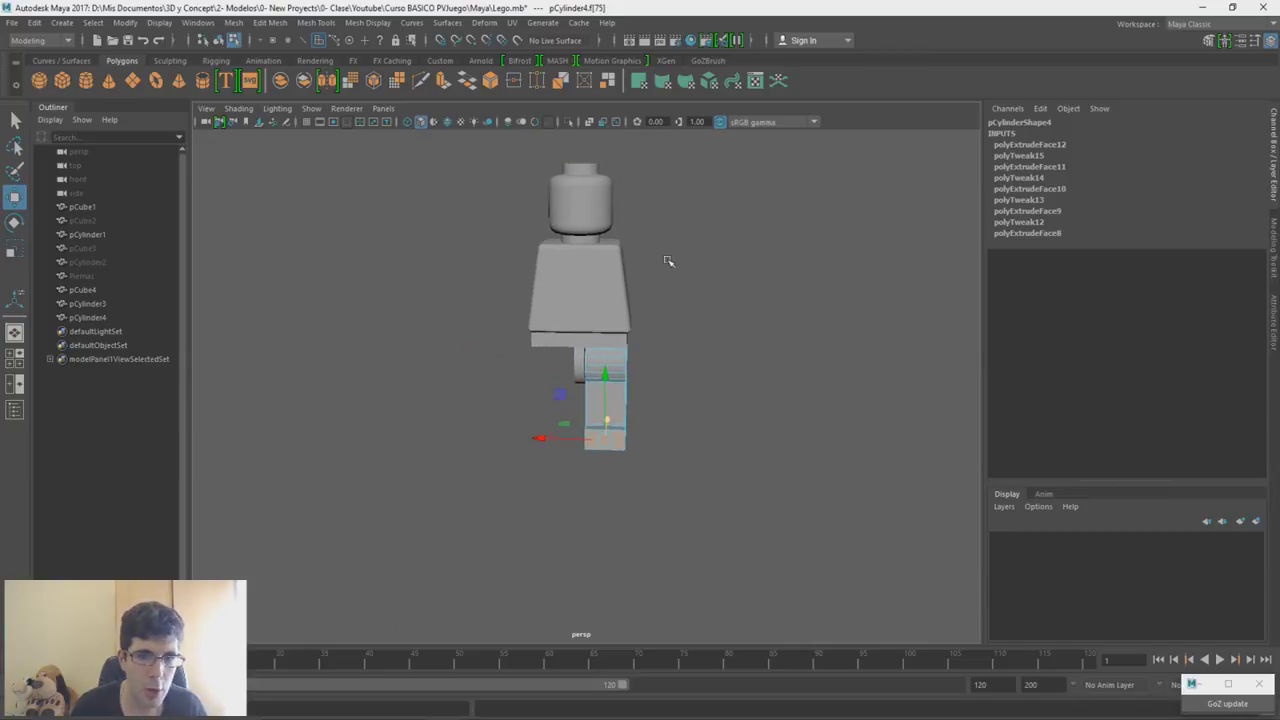
{"action": "left_click_drag", "start_coordinate": [696, 292], "coordinate": [556, 303], "text": "alt"}
{"action": "right_click_drag", "start_coordinate": [556, 303], "coordinate": [632, 312], "text": "alt"}
{"action": "left_click_drag", "start_coordinate": [654, 272], "coordinate": [617, 273], "text": "alt"}
- Select the hip block above the leg, examine the hip shape in the Superman reference image, and return to Maya
{"action": "left_click", "coordinate": [614, 234]}
{"action": "right_click_drag", "start_coordinate": [670, 230], "coordinate": [810, 204]}
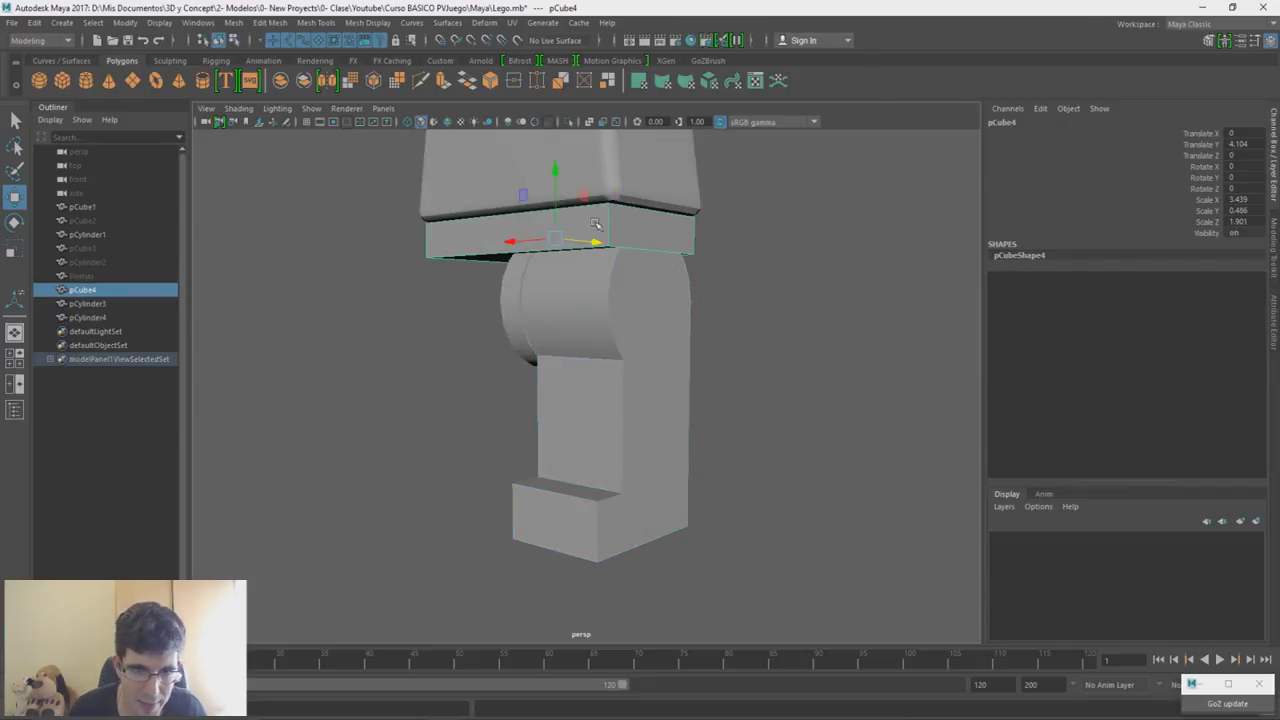
{"action": "left_click_drag", "start_coordinate": [635, 228], "coordinate": [583, 270], "text": "alt"}
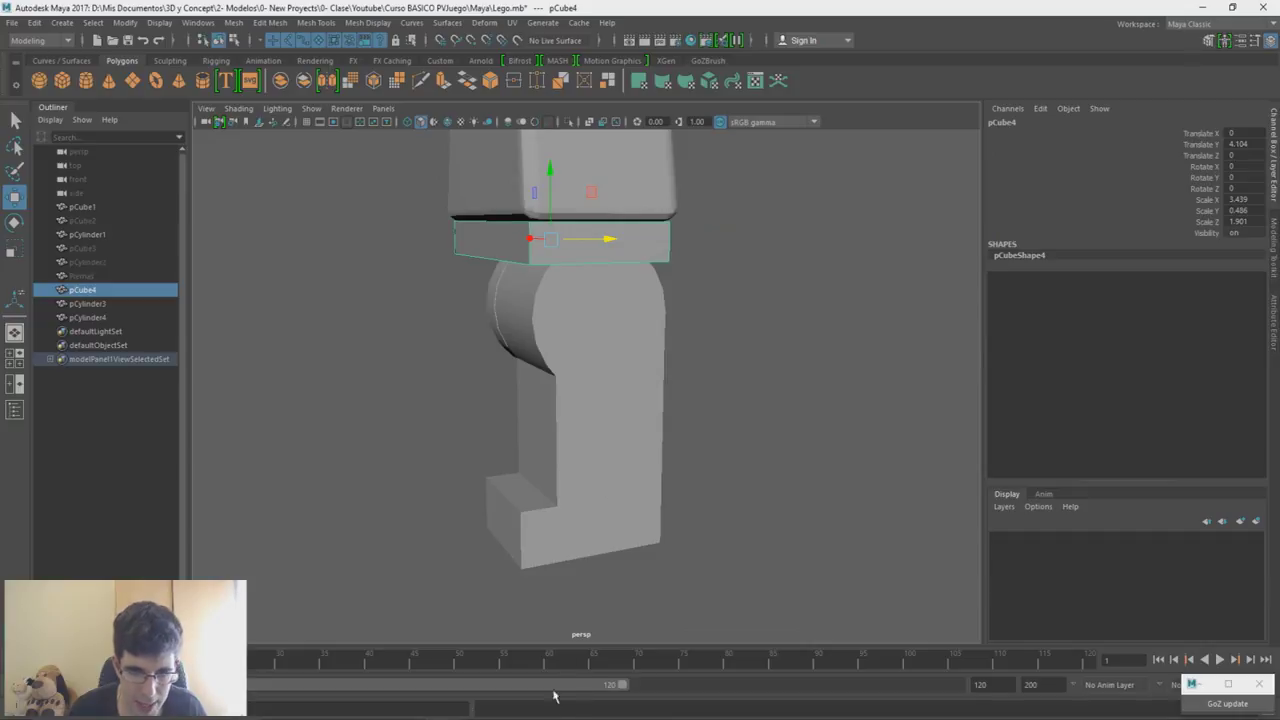
{"action": "mouse_move", "coordinate": [558, 716]}
{"action": "left_click", "coordinate": [700, 675]}
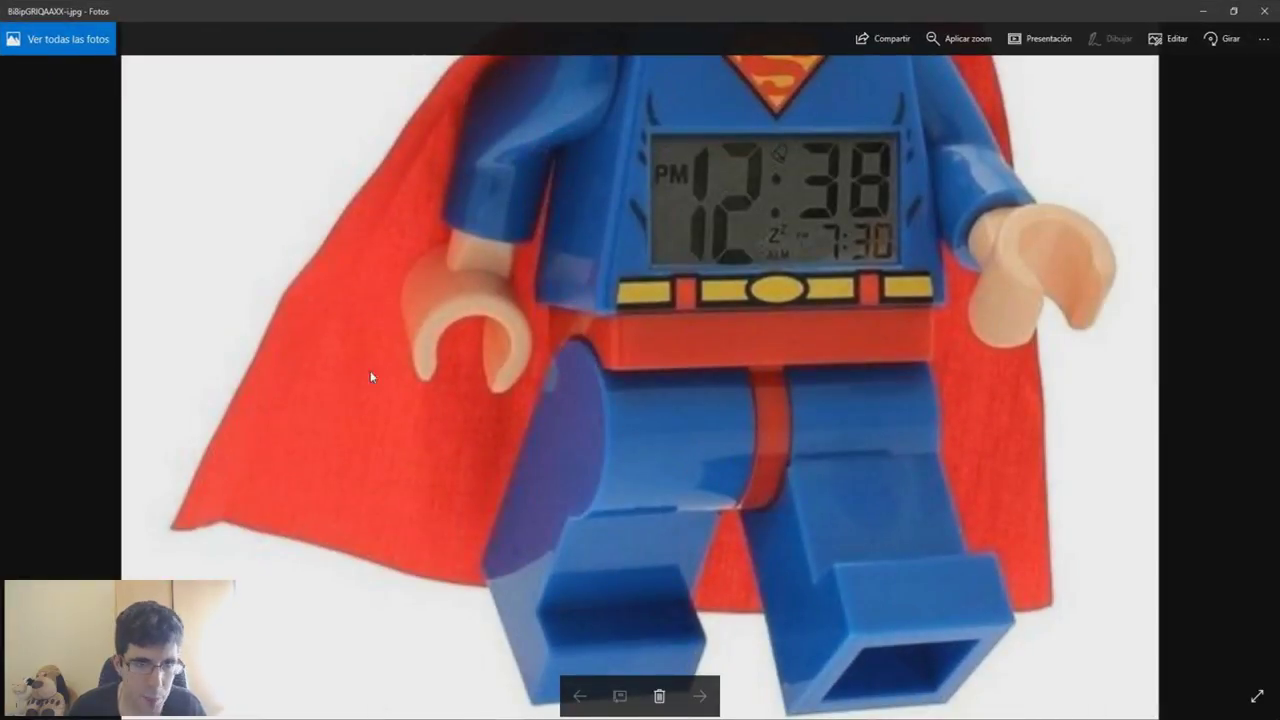
{"action": "left_click", "coordinate": [1203, 11]}
{"action": "left_click", "coordinate": [709, 6]}
{"action": "left_click_drag", "start_coordinate": [594, 254], "coordinate": [557, 239], "text": "alt"}
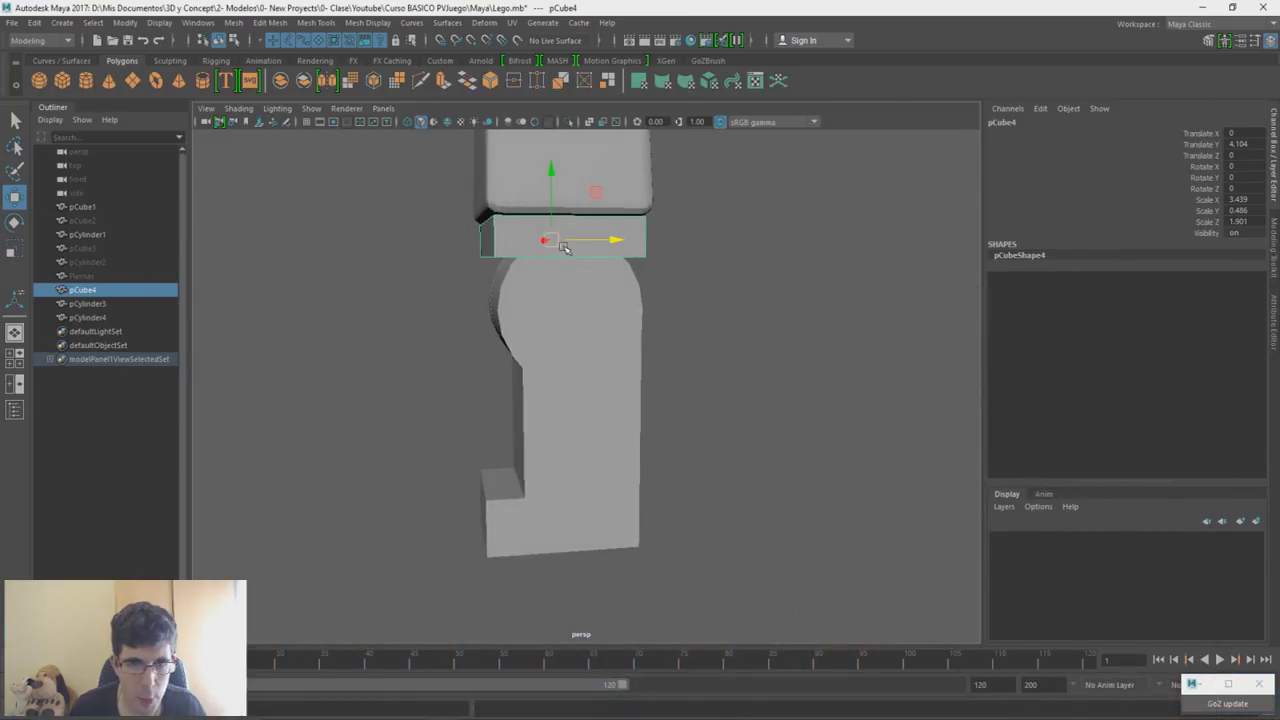
- Isolate the hip block and connect its crosswise top and bottom edges to add an edge loop through the middle
{"action": "left_click", "coordinate": [568, 122]}
{"action": "left_click_drag", "start_coordinate": [599, 245], "coordinate": [563, 303], "text": "alt"}
{"action": "right_click_drag", "start_coordinate": [578, 320], "coordinate": [576, 286]}
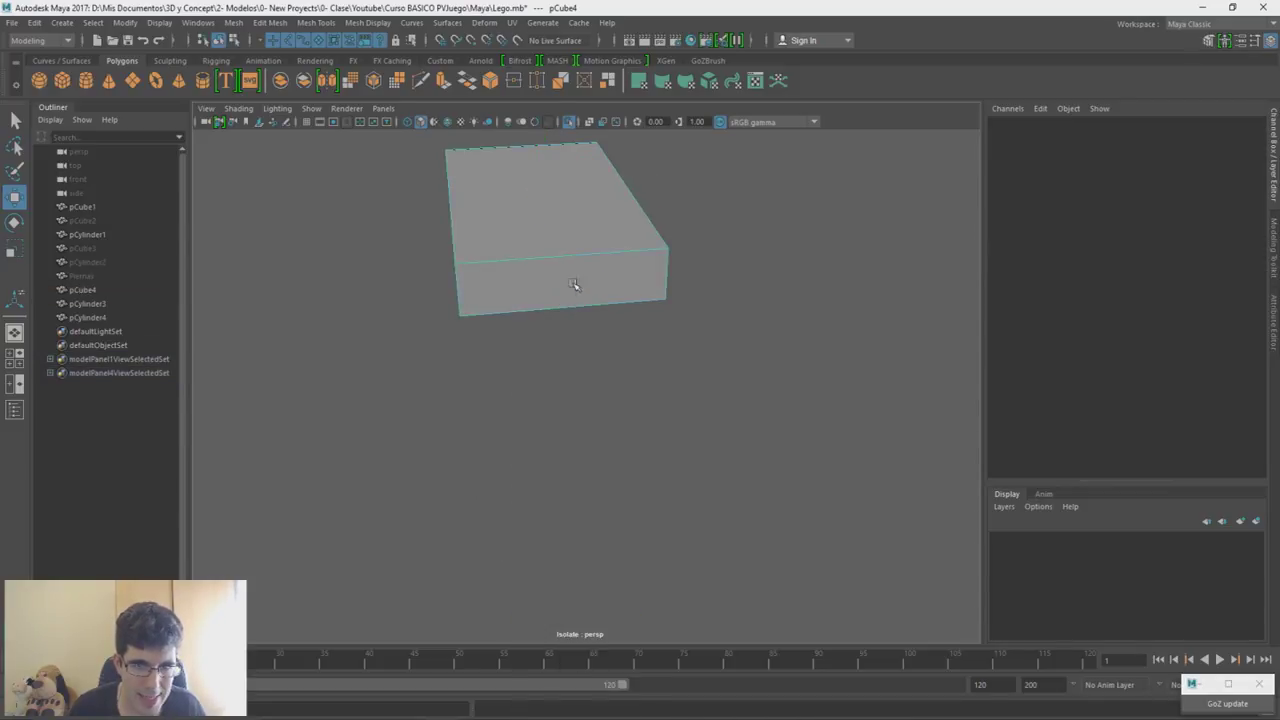
{"action": "left_click", "coordinate": [531, 256]}
{"action": "left_click_drag", "start_coordinate": [546, 284], "coordinate": [534, 277], "text": "alt"}
{"action": "left_click_drag", "start_coordinate": [562, 394], "coordinate": [505, 134]}
{"action": "left_click_drag", "start_coordinate": [563, 317], "coordinate": [583, 290], "text": "alt"}
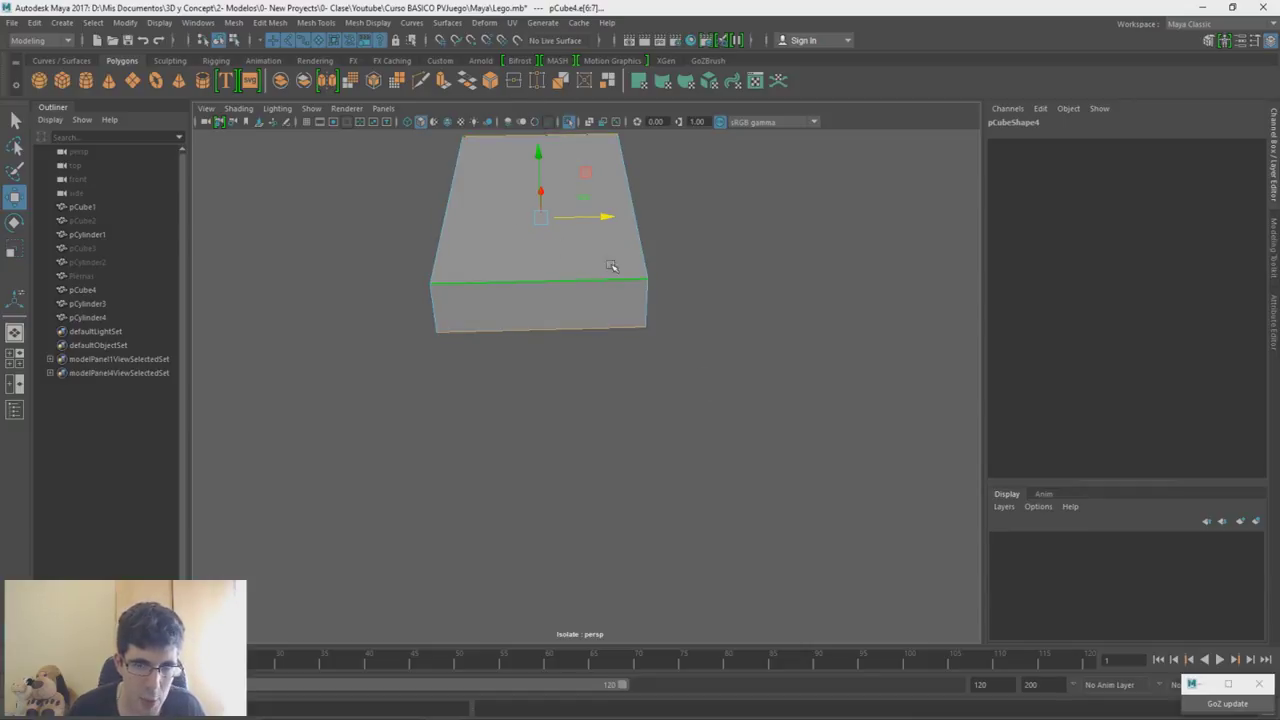
{"action": "right_click_drag", "start_coordinate": [577, 241], "coordinate": [625, 425], "text": "shift"}
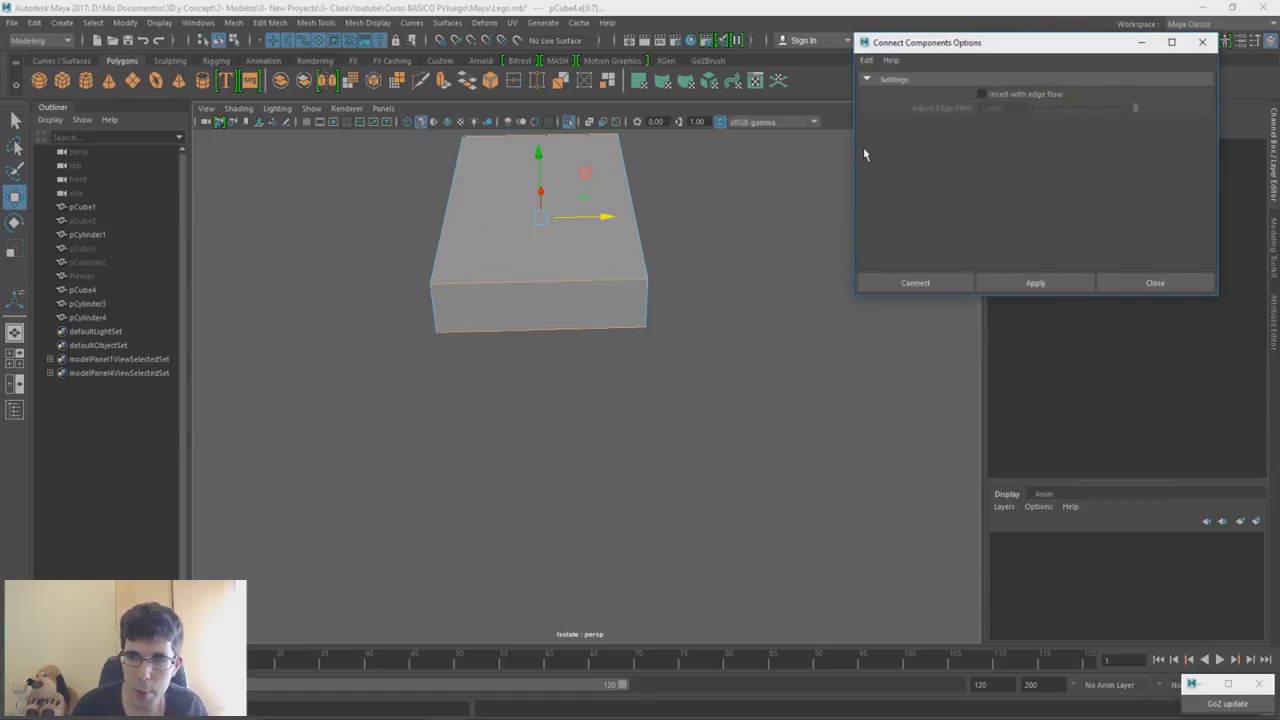
{"action": "left_click", "coordinate": [1020, 287]}
{"action": "left_click_drag", "start_coordinate": [622, 243], "coordinate": [547, 367], "text": "alt"}
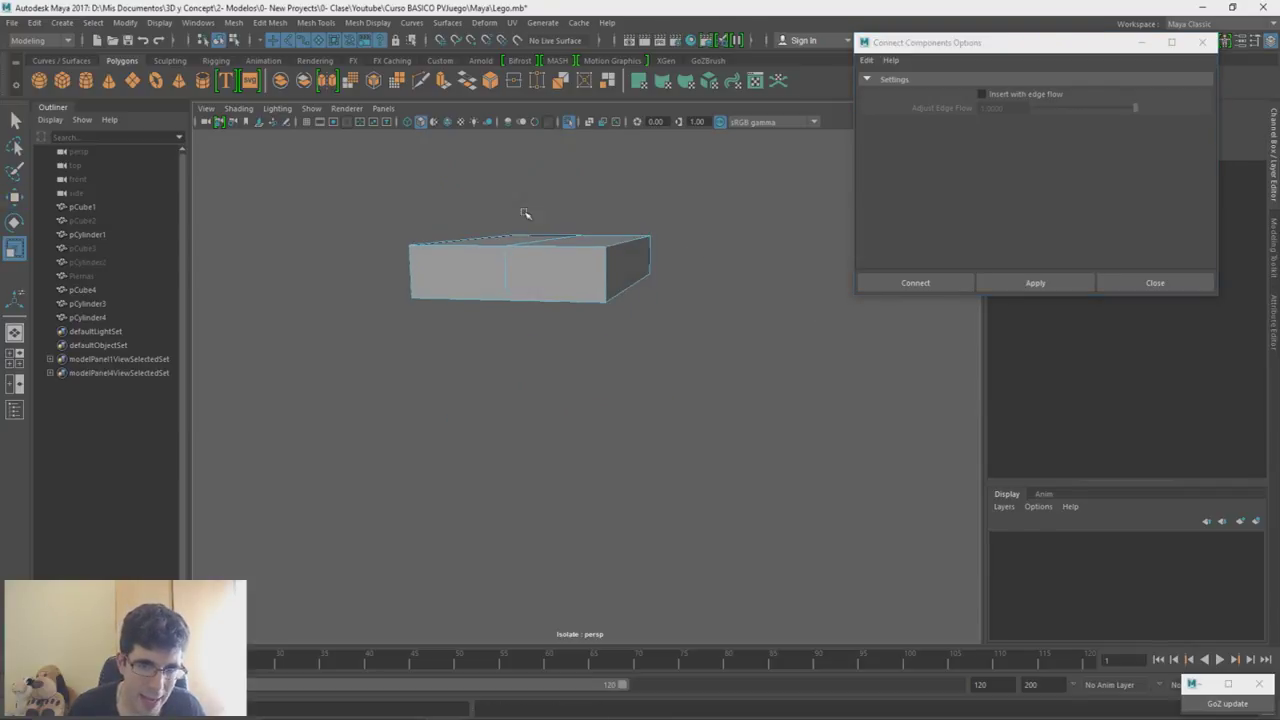
- Select the crosswise edges of both halves of the hip block and connect them to add a loop in each half
{"action": "left_click_drag", "start_coordinate": [520, 284], "coordinate": [525, 315], "text": "alt"}
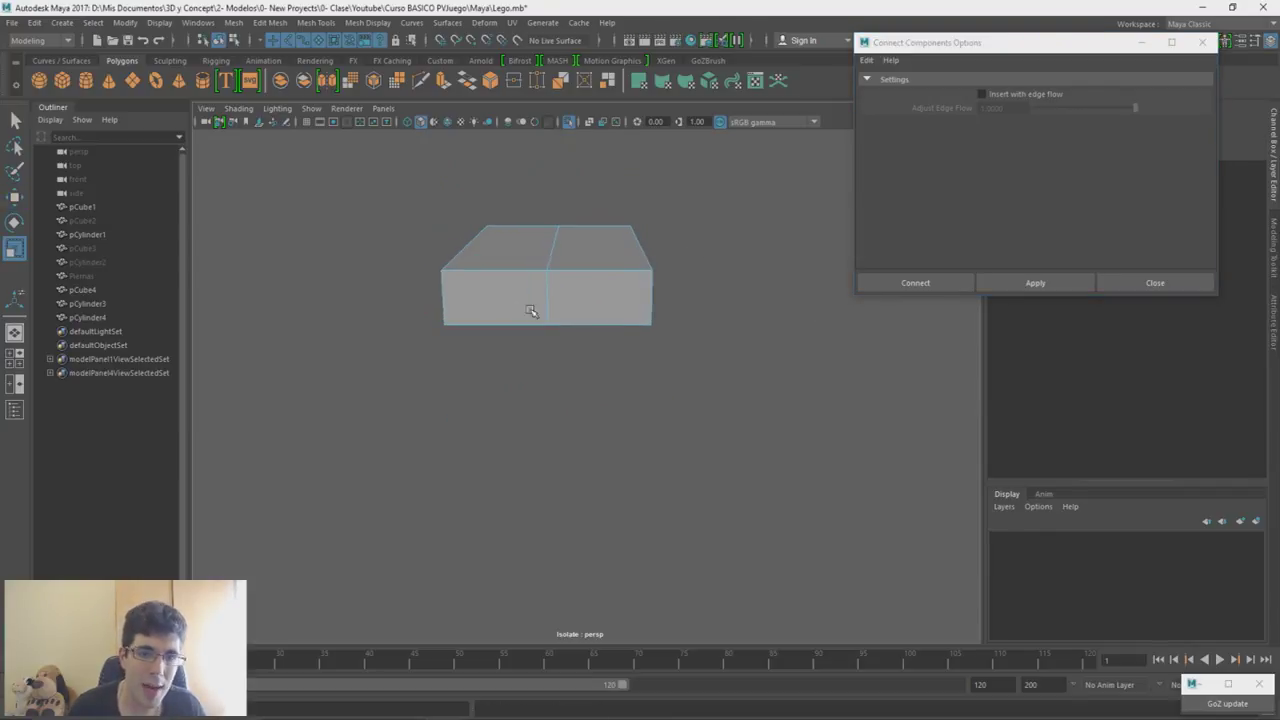
{"action": "left_click_drag", "start_coordinate": [600, 205], "coordinate": [603, 360]}
{"action": "left_click_drag", "start_coordinate": [540, 301], "coordinate": [548, 304], "text": "alt"}
{"action": "left_click_drag", "start_coordinate": [509, 198], "coordinate": [523, 340], "text": "shift"}
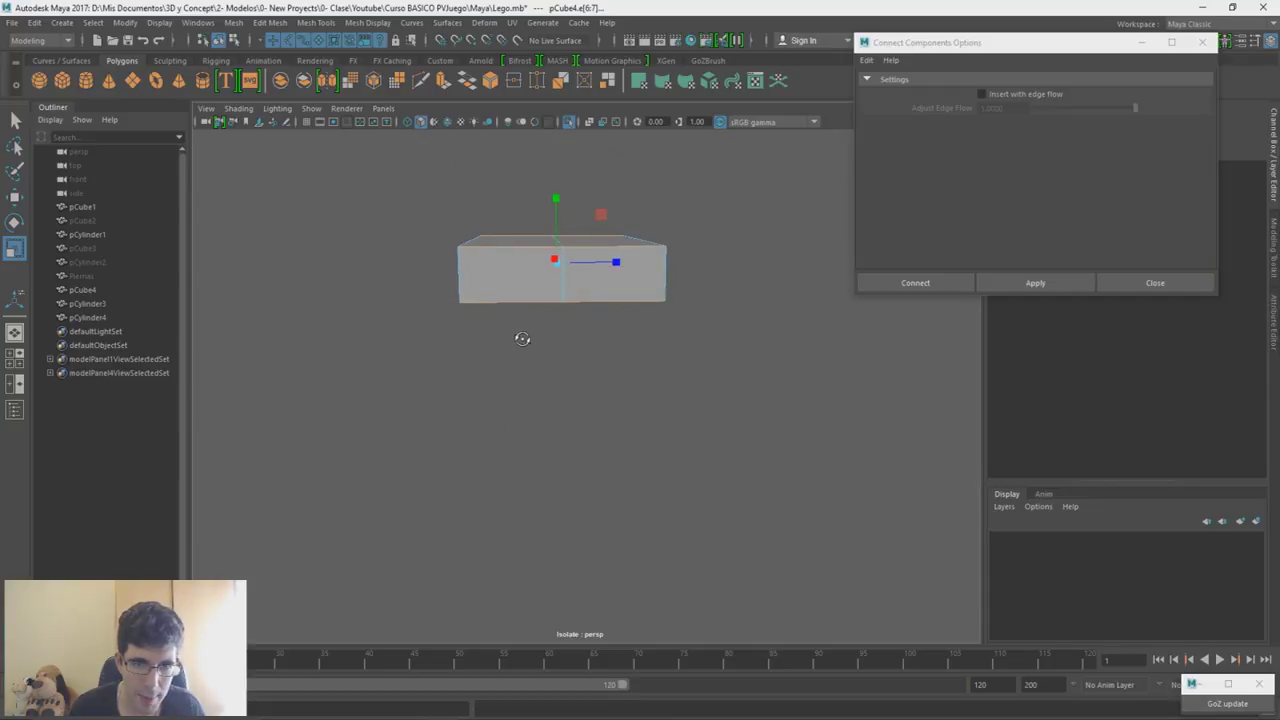
{"action": "left_click", "coordinate": [1035, 283]}
{"action": "left_click_drag", "start_coordinate": [560, 290], "coordinate": [558, 234], "text": "alt"}
{"action": "left_click_drag", "start_coordinate": [650, 268], "coordinate": [565, 280], "text": "alt"}
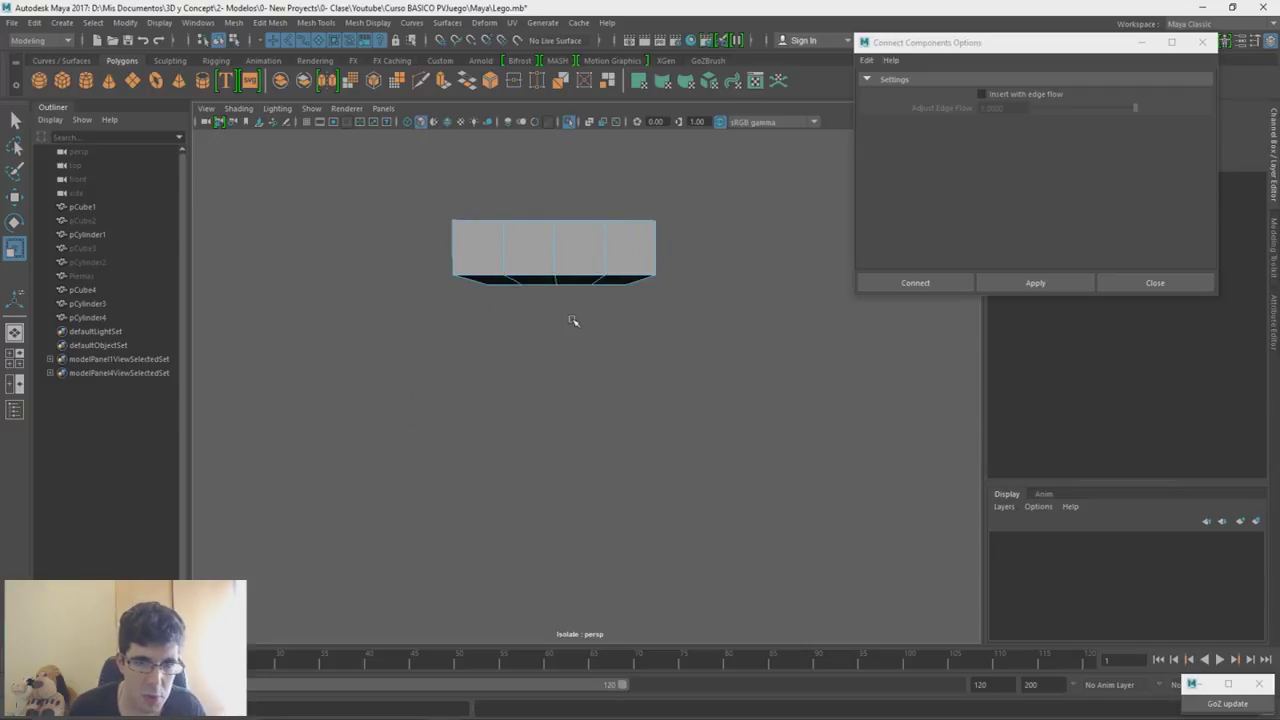
- Select the two outer edge loops of the hip block and spread them outward toward its front and back
{"action": "right_click", "coordinate": [572, 320]}
{"action": "right_click_drag", "start_coordinate": [538, 323], "coordinate": [526, 320]}
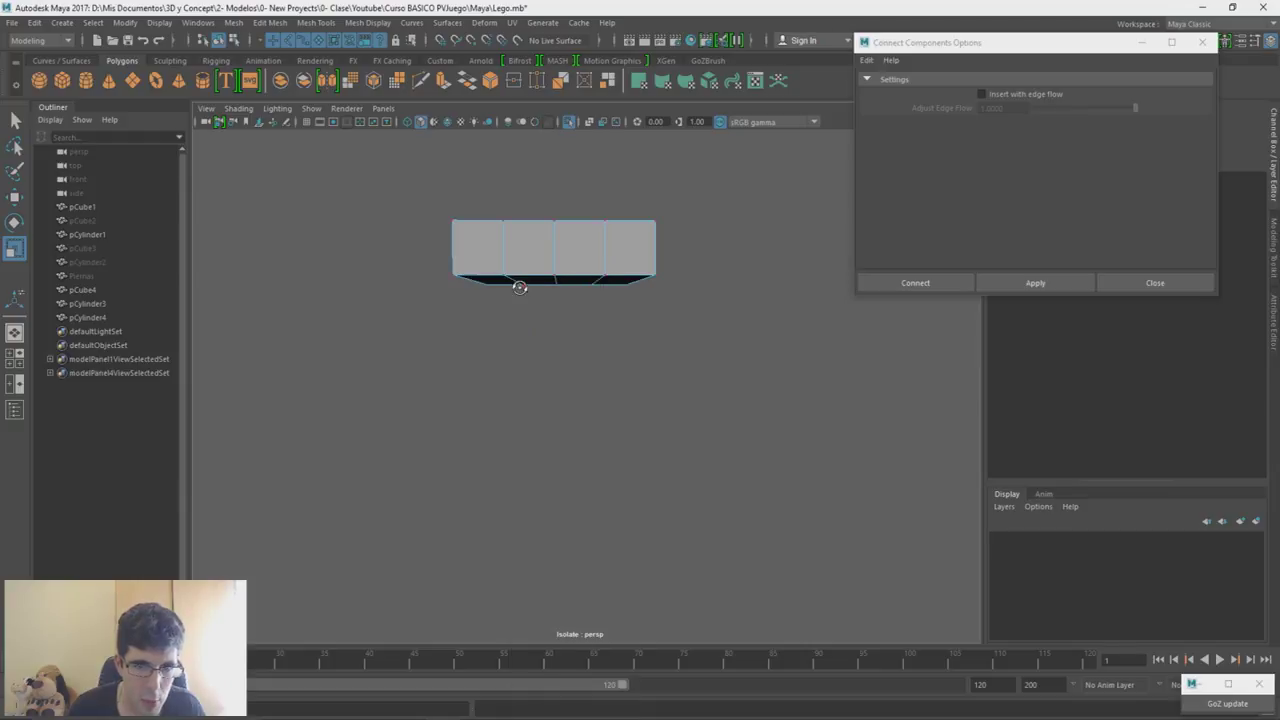
{"action": "left_click_drag", "start_coordinate": [520, 284], "coordinate": [525, 277], "text": "alt"}
{"action": "right_click_drag", "start_coordinate": [569, 335], "coordinate": [568, 298]}
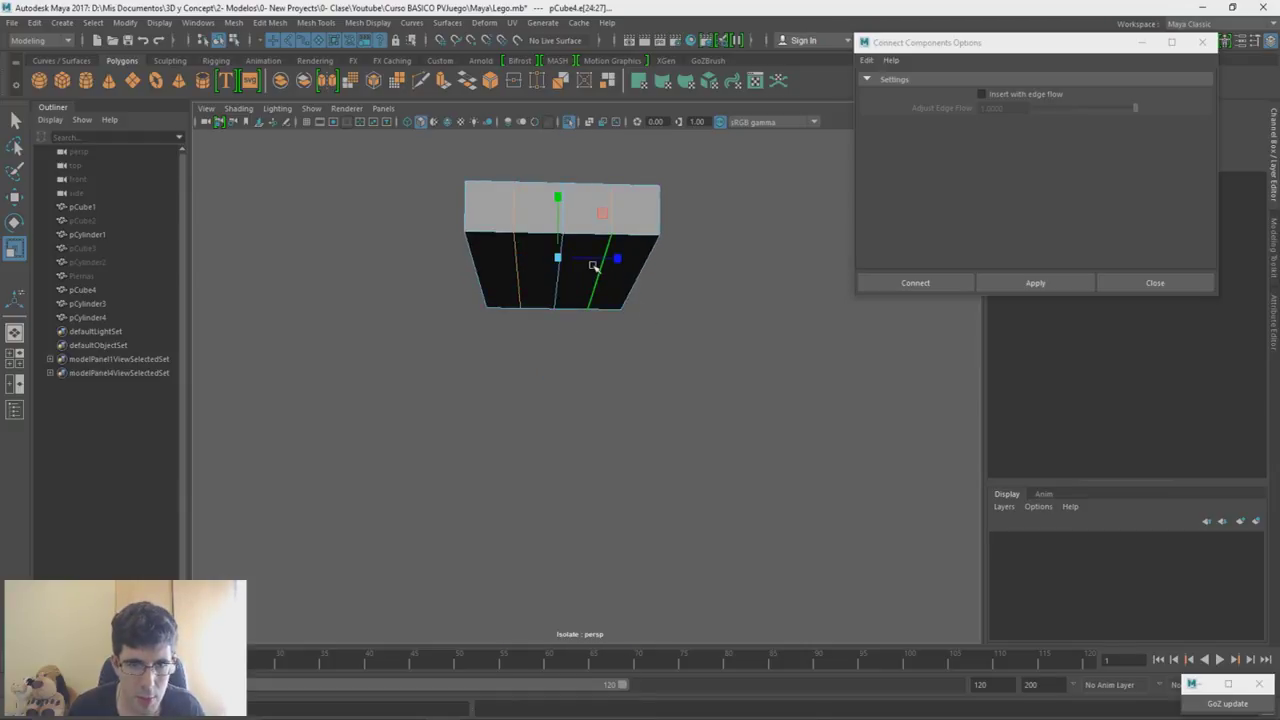
{"action": "double_click", "coordinate": [519, 277]}
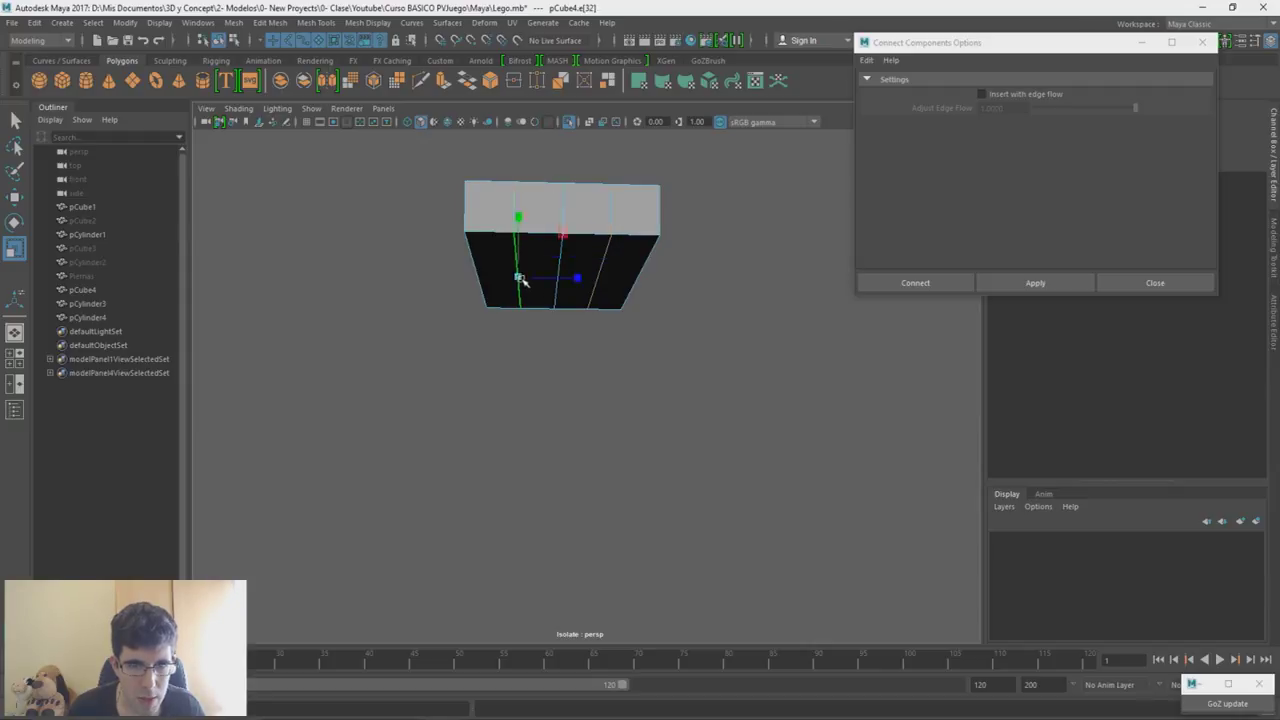
{"action": "key", "text": "w"}
{"action": "left_click_drag", "start_coordinate": [562, 260], "coordinate": [557, 218]}
{"action": "double_click", "coordinate": [606, 264]}
- Raise the hip block's central bottom edge into an inverted-V notch and show the whole figure again
{"action": "left_click", "coordinate": [557, 284]}
{"action": "left_click_drag", "start_coordinate": [596, 300], "coordinate": [598, 317], "text": "alt"}
{"action": "left_click", "coordinate": [569, 122]}
{"action": "left_click_drag", "start_coordinate": [585, 257], "coordinate": [691, 329], "text": "alt"}
{"action": "key", "text": "alt+Tab"}
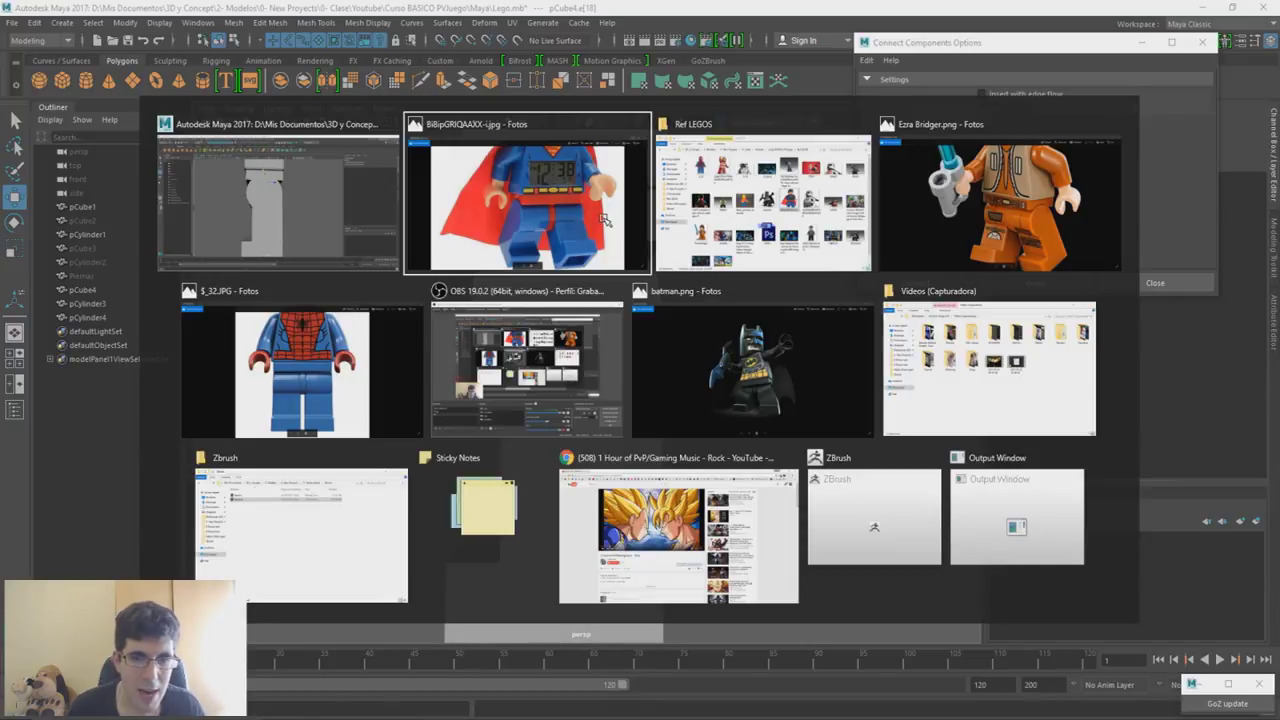
{"action": "key", "text": "Tab"}
{"action": "left_click", "coordinate": [371, 210]}
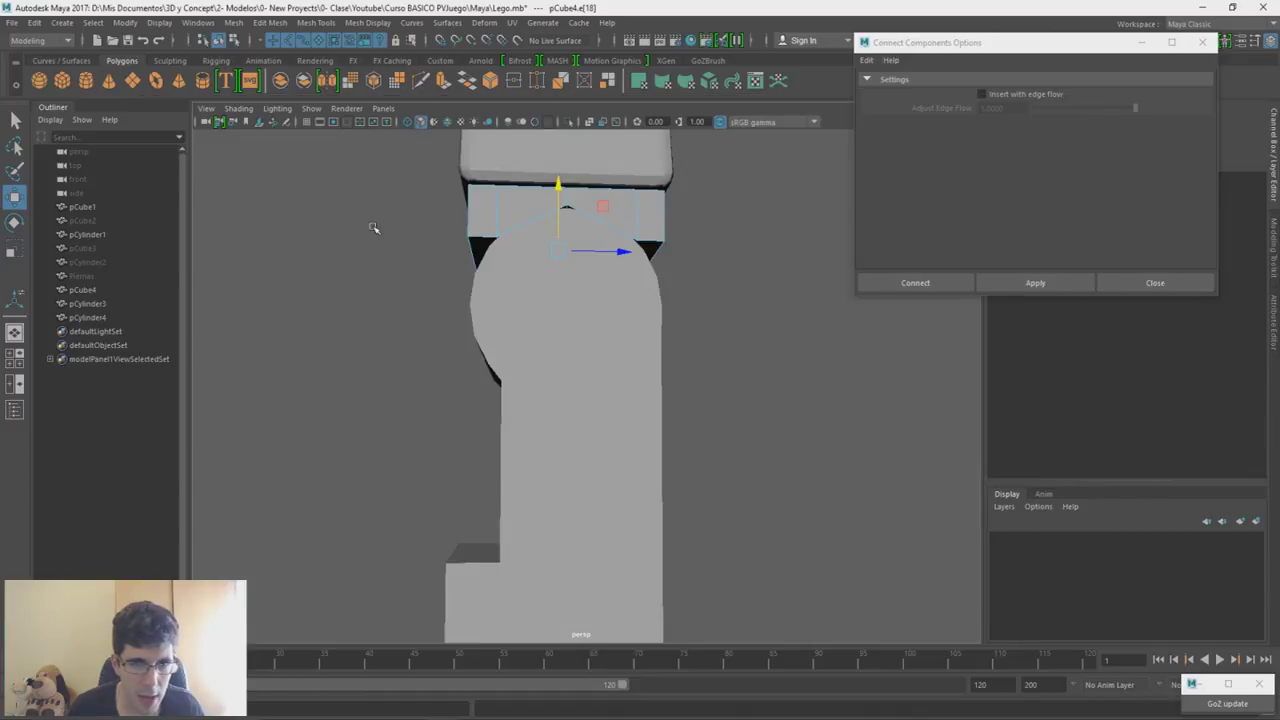
- Isolate the hip block and bevel its central edge loop with 3 segments and a fraction of 0.6
{"action": "left_click_drag", "start_coordinate": [538, 223], "coordinate": [543, 206], "text": "alt"}
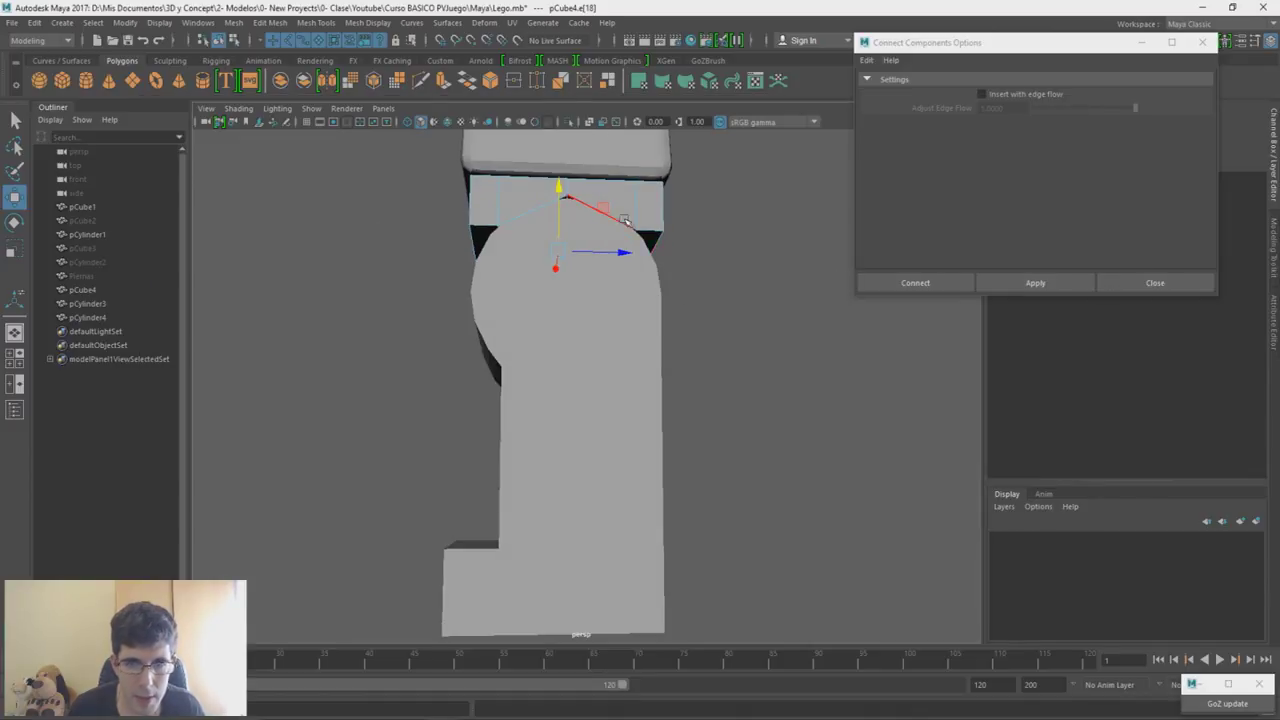
{"action": "right_click_drag", "start_coordinate": [675, 209], "coordinate": [693, 194]}
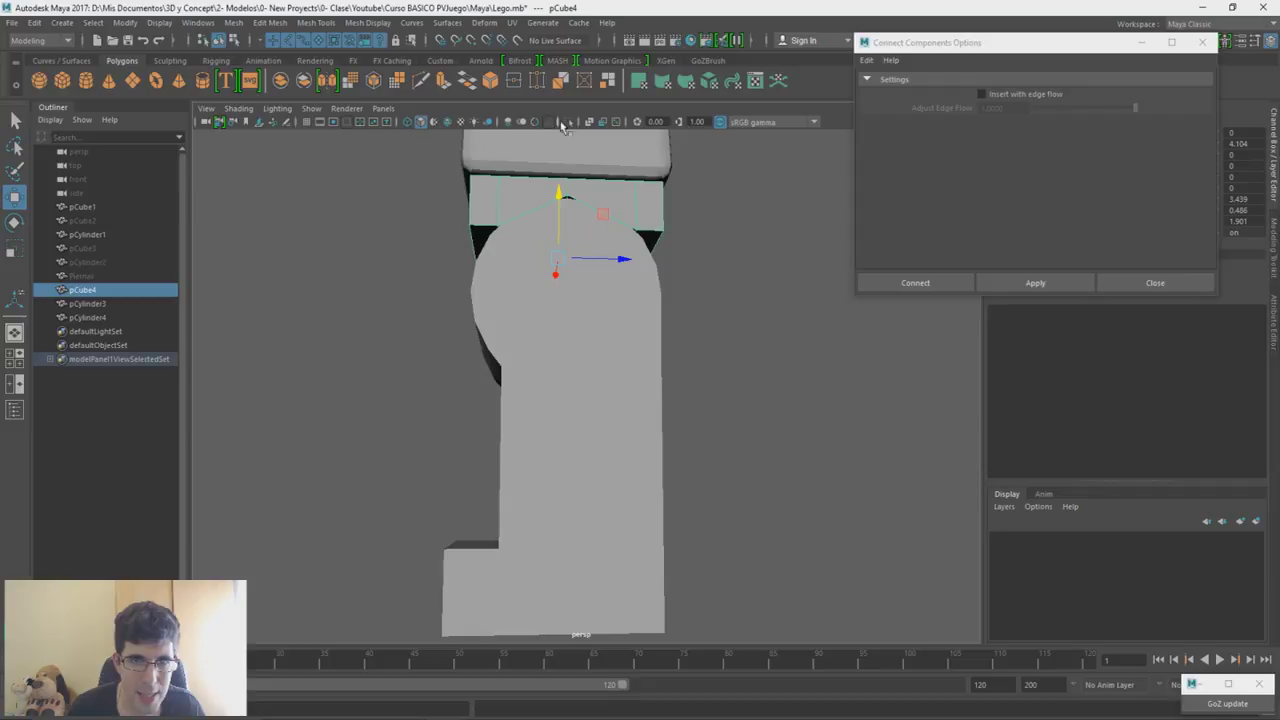
{"action": "left_click", "coordinate": [567, 122]}
{"action": "left_click_drag", "start_coordinate": [600, 190], "coordinate": [594, 222], "text": "alt"}
{"action": "right_click_drag", "start_coordinate": [703, 242], "coordinate": [703, 210]}
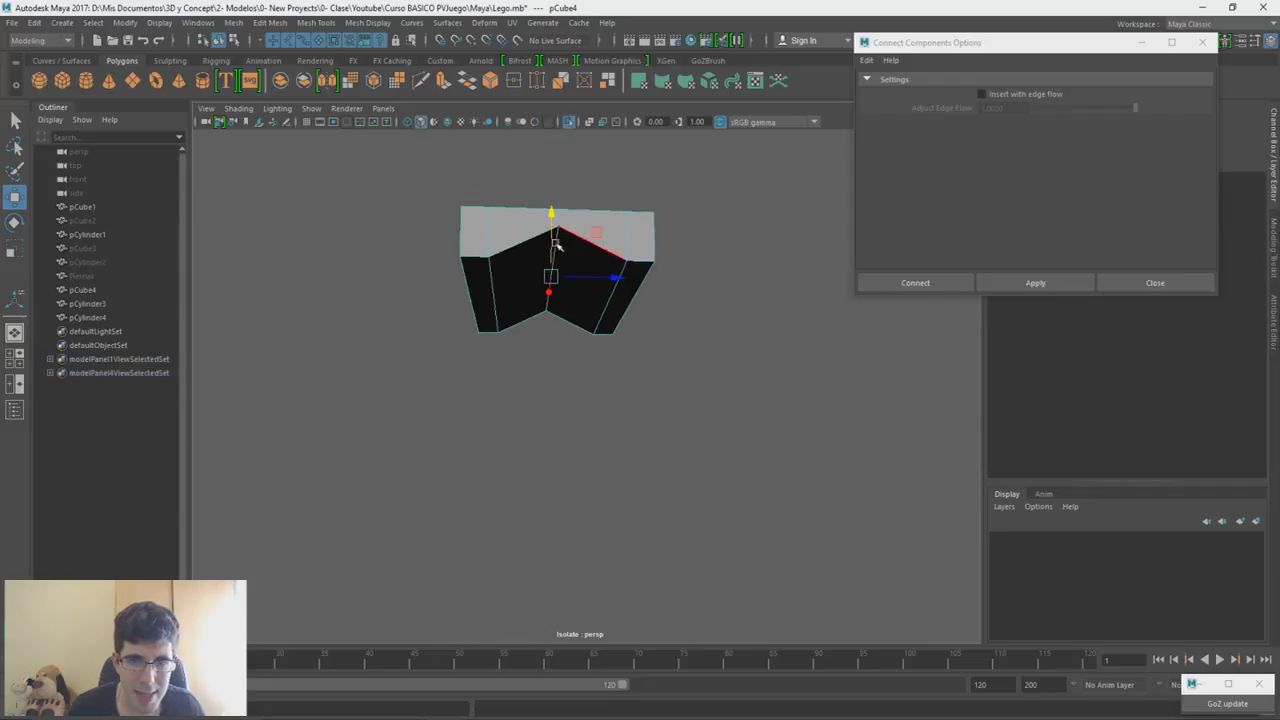
{"action": "key", "text": "ctrl+z"}
{"action": "double_click", "coordinate": [557, 251]}
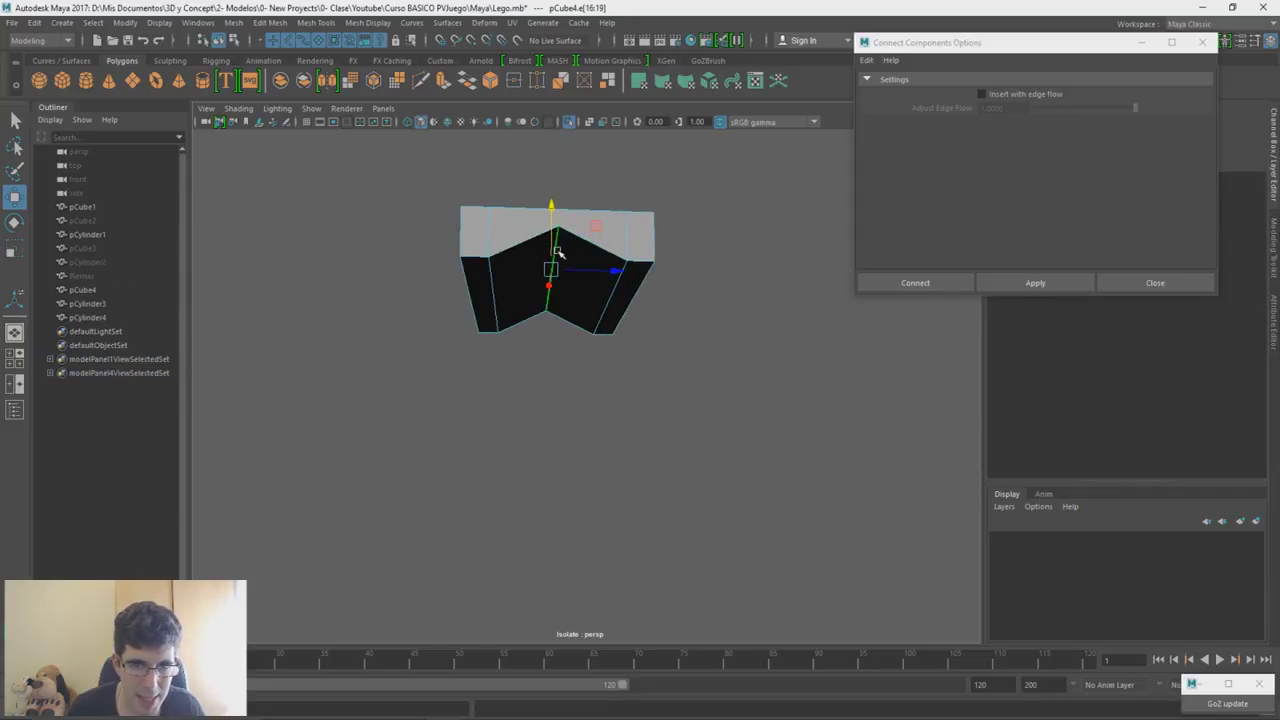
{"action": "right_click_drag", "start_coordinate": [563, 327], "coordinate": [568, 280], "text": "alt"}
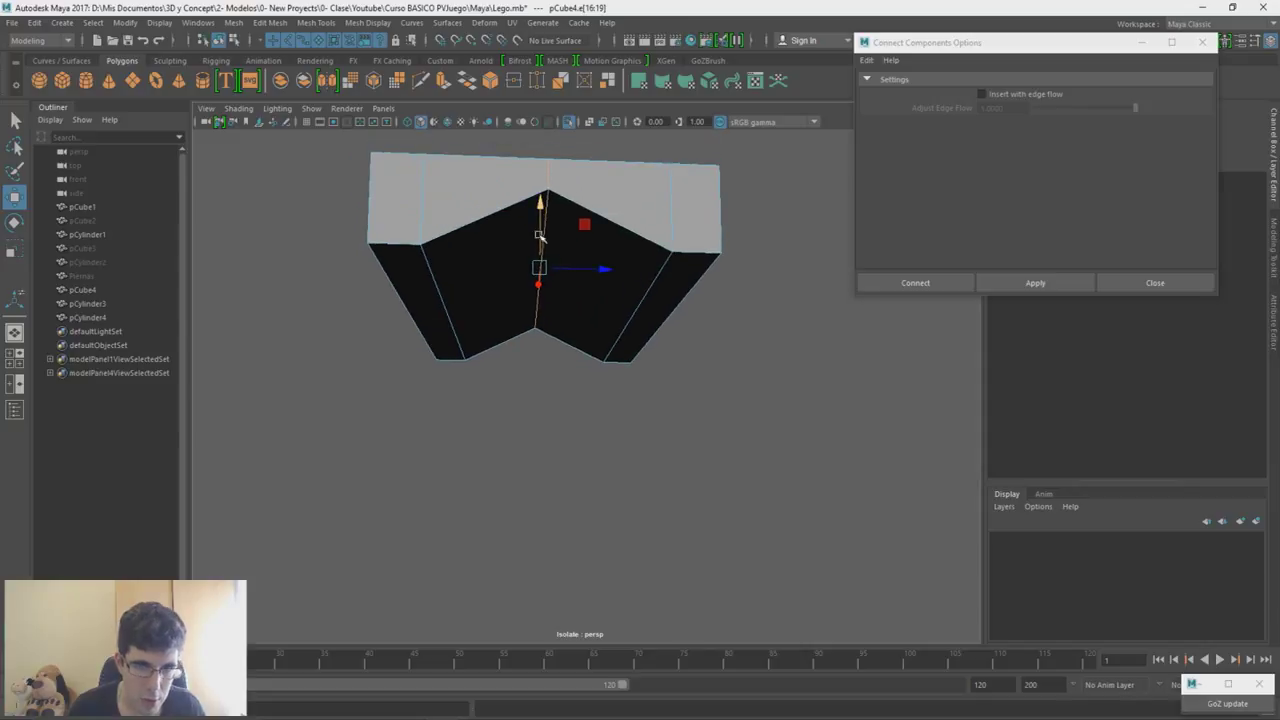
{"action": "left_click_drag", "start_coordinate": [541, 236], "coordinate": [543, 288], "text": "alt"}
{"action": "key", "text": "space"}
{"action": "right_click_drag", "start_coordinate": [537, 286], "coordinate": [601, 282], "text": "shift"}
{"action": "mouse_move", "coordinate": [808, 418]}
{"action": "left_mouse_down"}
{"action": "mouse_move", "coordinate": [819, 418]}
{"action": "mouse_move", "coordinate": [806, 406]}
{"action": "left_mouse_up"}
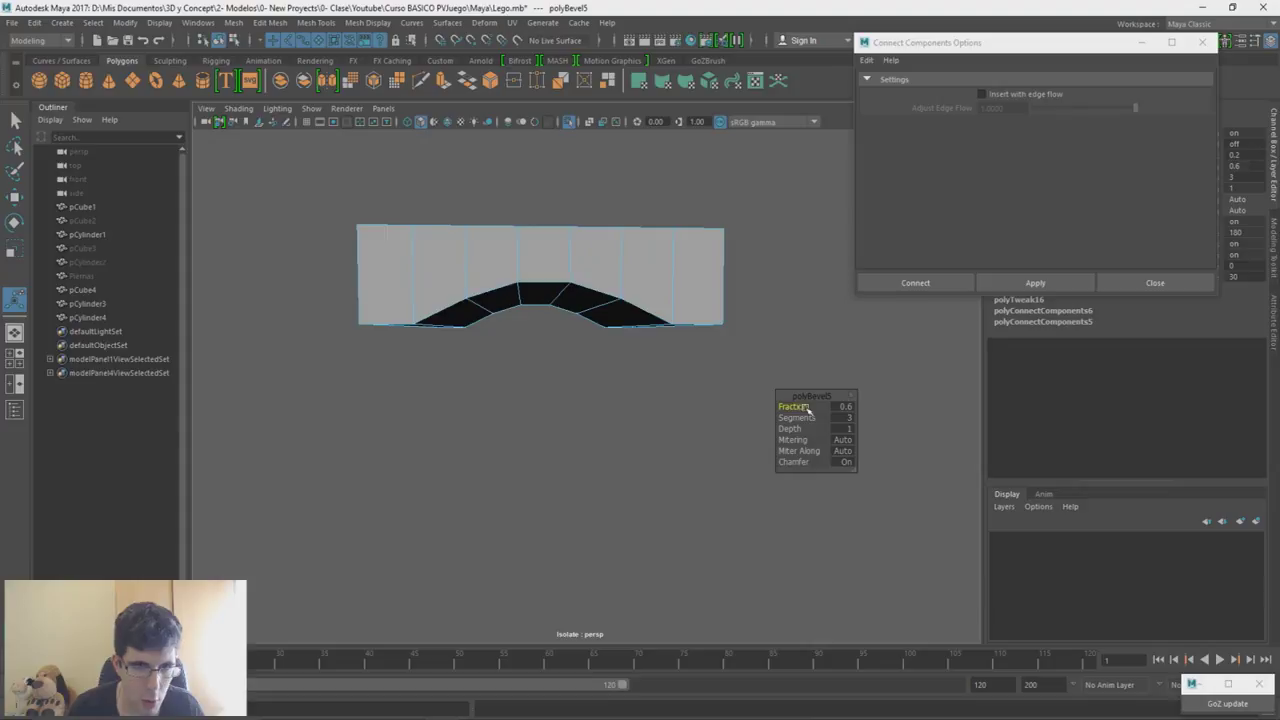
- Show the whole figure and refine the notch bevel to 4 segments and a fraction of 0.7 against the leg's curve
{"action": "left_click", "coordinate": [570, 122]}
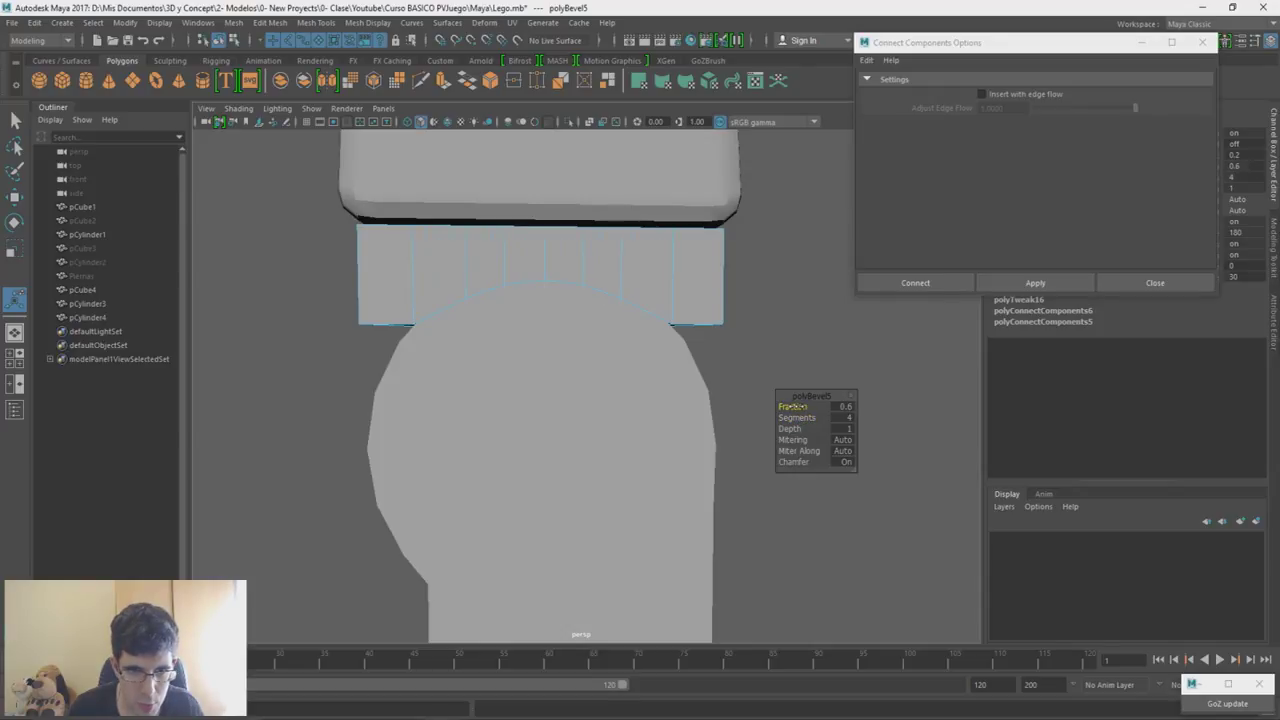
{"action": "left_click_drag", "start_coordinate": [575, 303], "coordinate": [572, 339], "text": "alt"}
{"action": "key", "text": "w"}
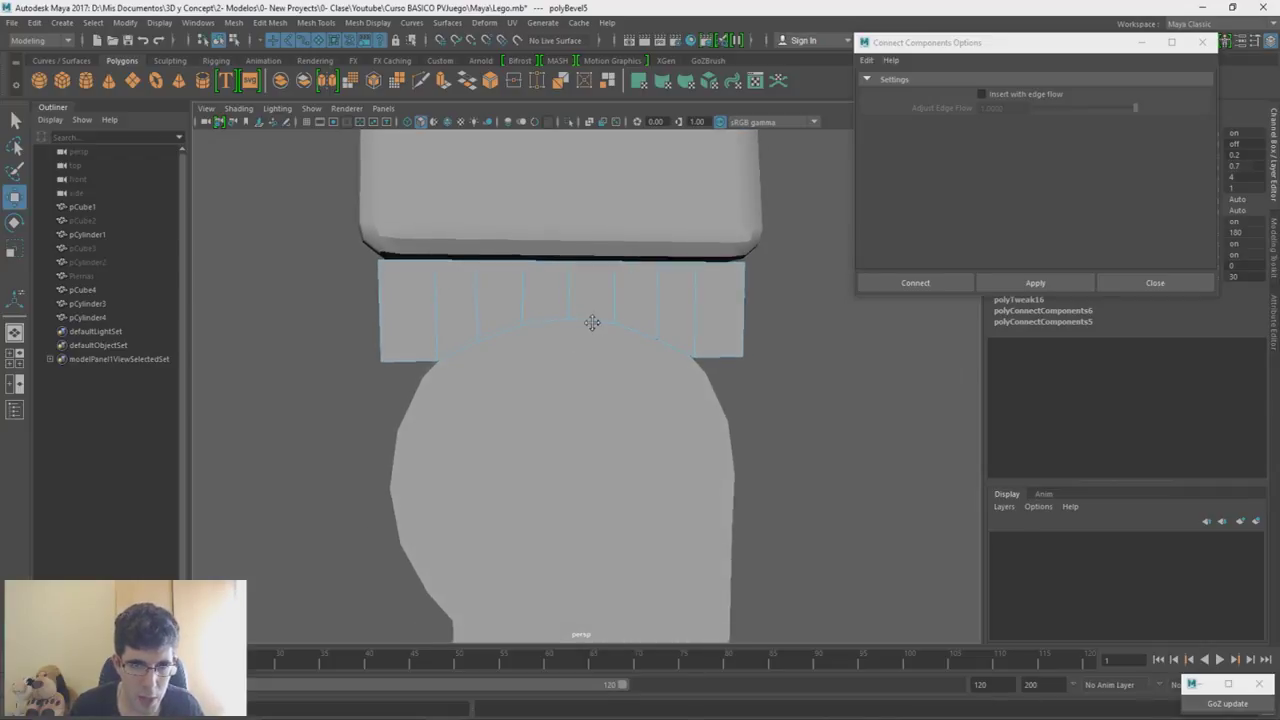
{"action": "middle_click_drag", "start_coordinate": [592, 324], "coordinate": [576, 295], "text": "alt"}
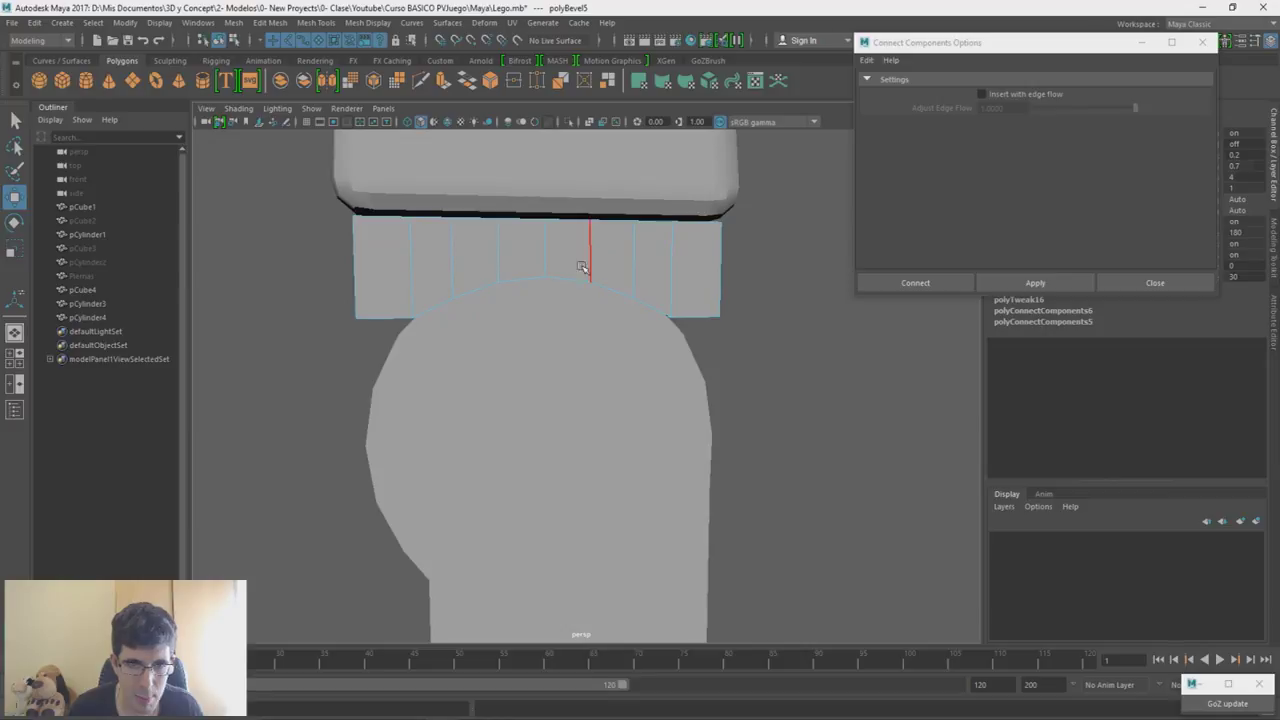
- Raise the central bottom vertex of the hip block's notch above the leg's rounded top
{"action": "right_click_drag", "start_coordinate": [771, 371], "coordinate": [698, 344]}
{"action": "left_click_drag", "start_coordinate": [612, 328], "coordinate": [598, 332], "text": "alt"}
{"action": "left_click", "coordinate": [517, 285]}
{"action": "left_click_drag", "start_coordinate": [512, 252], "coordinate": [513, 233]}
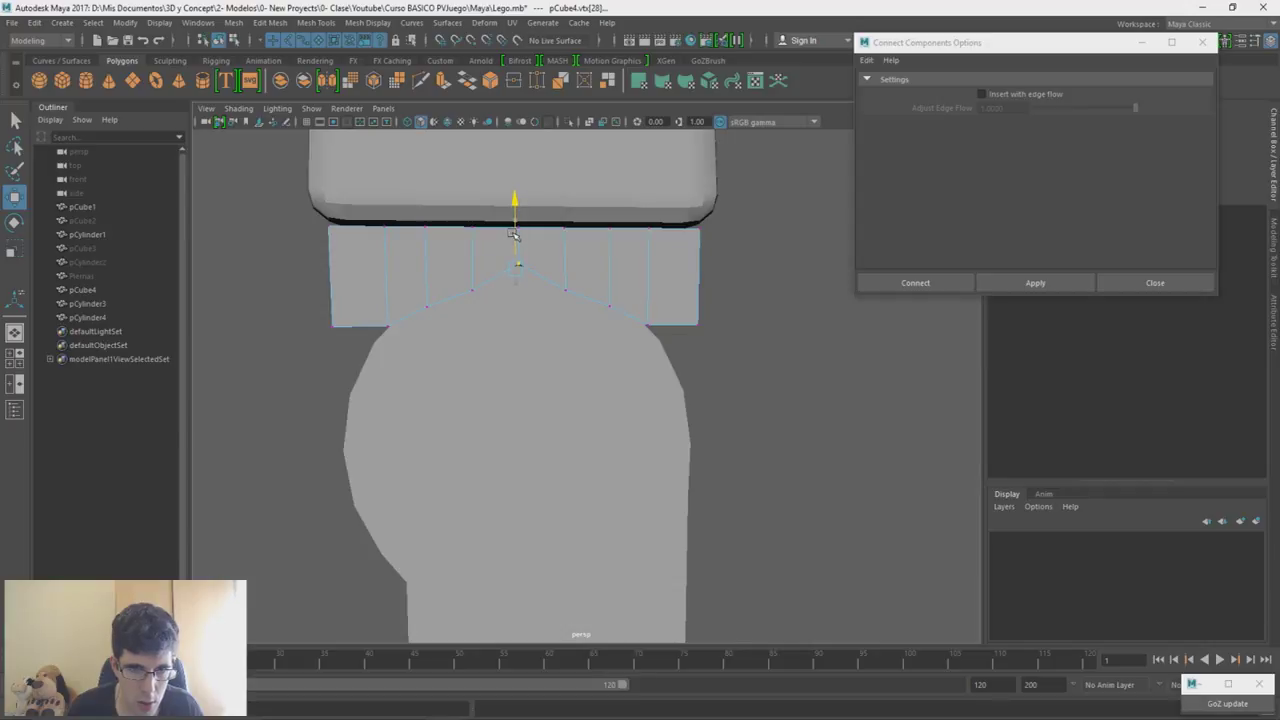
{"action": "left_click_drag", "start_coordinate": [511, 235], "coordinate": [512, 236]}
- Raise the pairs of vertices flanking the notch's centre to form a rounded arch following the leg's curve
{"action": "left_click_drag", "start_coordinate": [580, 277], "coordinate": [579, 278]}
{"action": "left_click_drag", "start_coordinate": [467, 280], "coordinate": [520, 251], "text": "shift"}
{"action": "left_click_drag", "start_coordinate": [600, 292], "coordinate": [570, 323]}
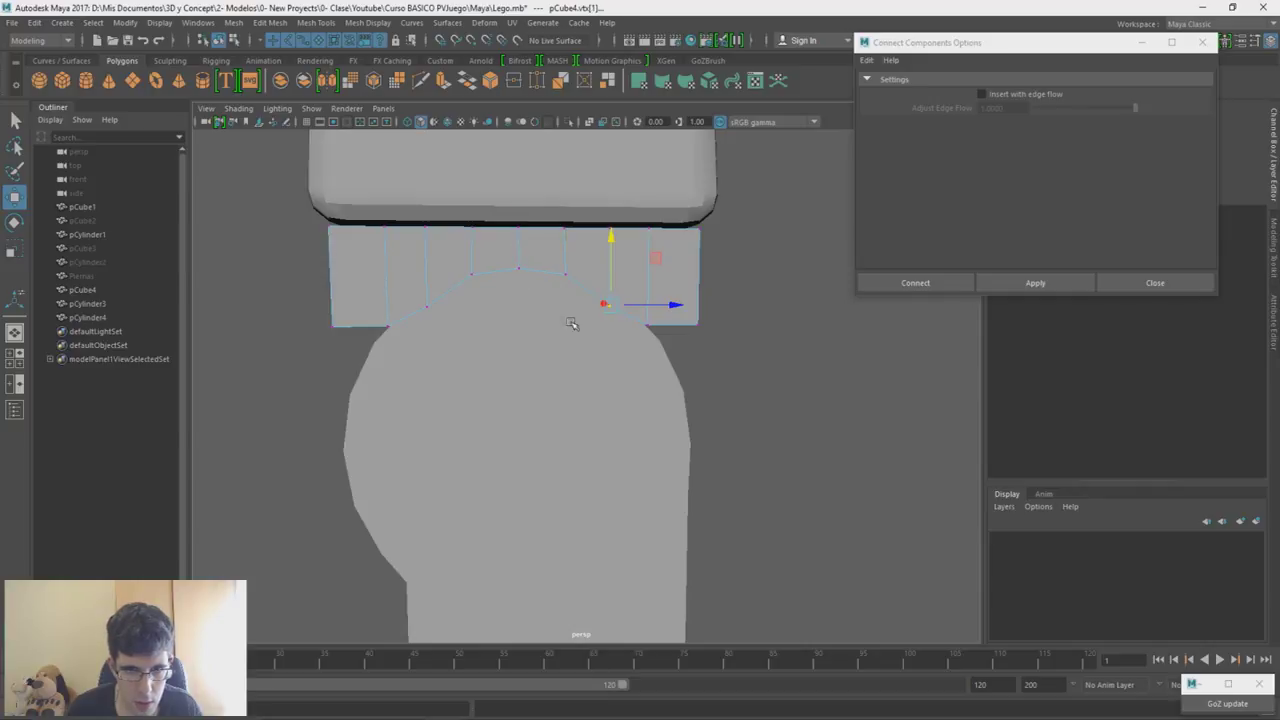
{"action": "left_click_drag", "start_coordinate": [418, 318], "coordinate": [453, 293], "text": "shift"}
{"action": "left_click_drag", "start_coordinate": [530, 272], "coordinate": [760, 306]}
- Mirror the whole hip block across the world X axis with its border merged
{"action": "right_click_drag", "start_coordinate": [760, 306], "coordinate": [803, 287]}
{"action": "mouse_move", "coordinate": [669, 320]}
{"action": "left_mouse_down", "text": "alt"}
{"action": "mouse_move", "coordinate": [680, 306]}
{"action": "mouse_move", "coordinate": [688, 333]}
{"action": "left_mouse_up", "text": "alt"}
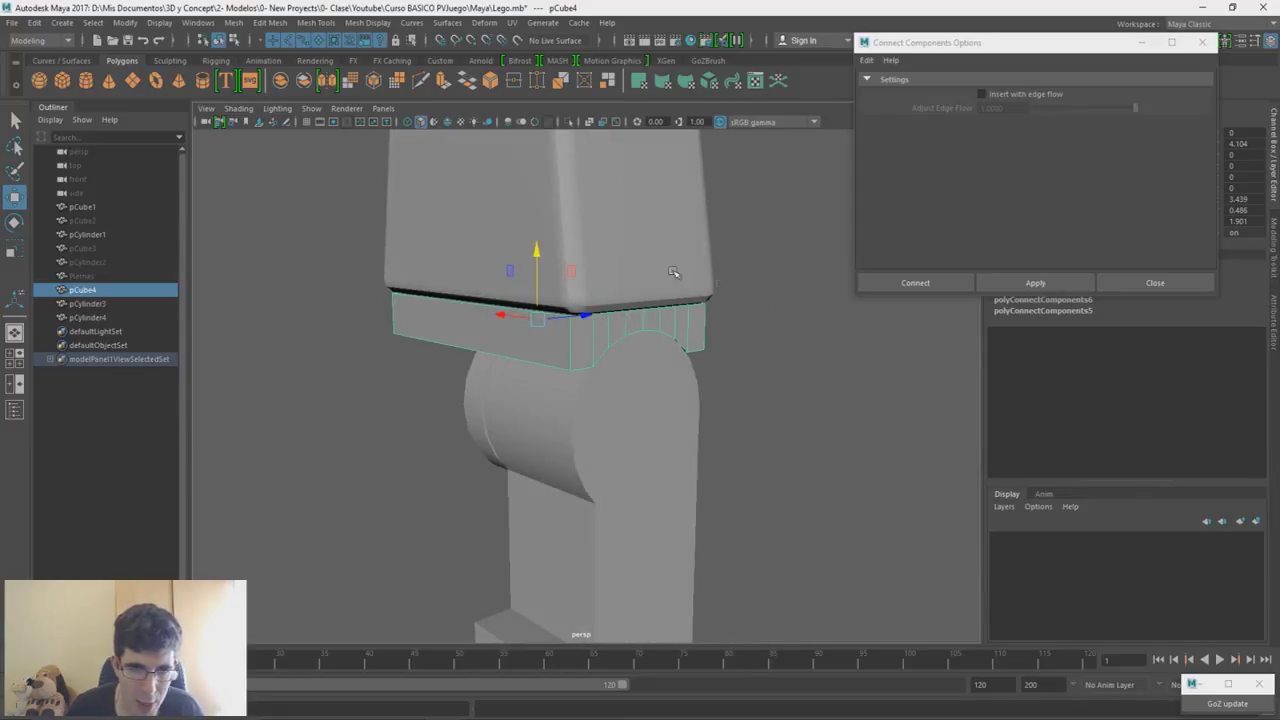
{"action": "left_click_drag", "start_coordinate": [583, 374], "coordinate": [513, 351], "text": "alt"}
{"action": "right_click_drag", "start_coordinate": [466, 360], "coordinate": [429, 516], "text": "shift"}
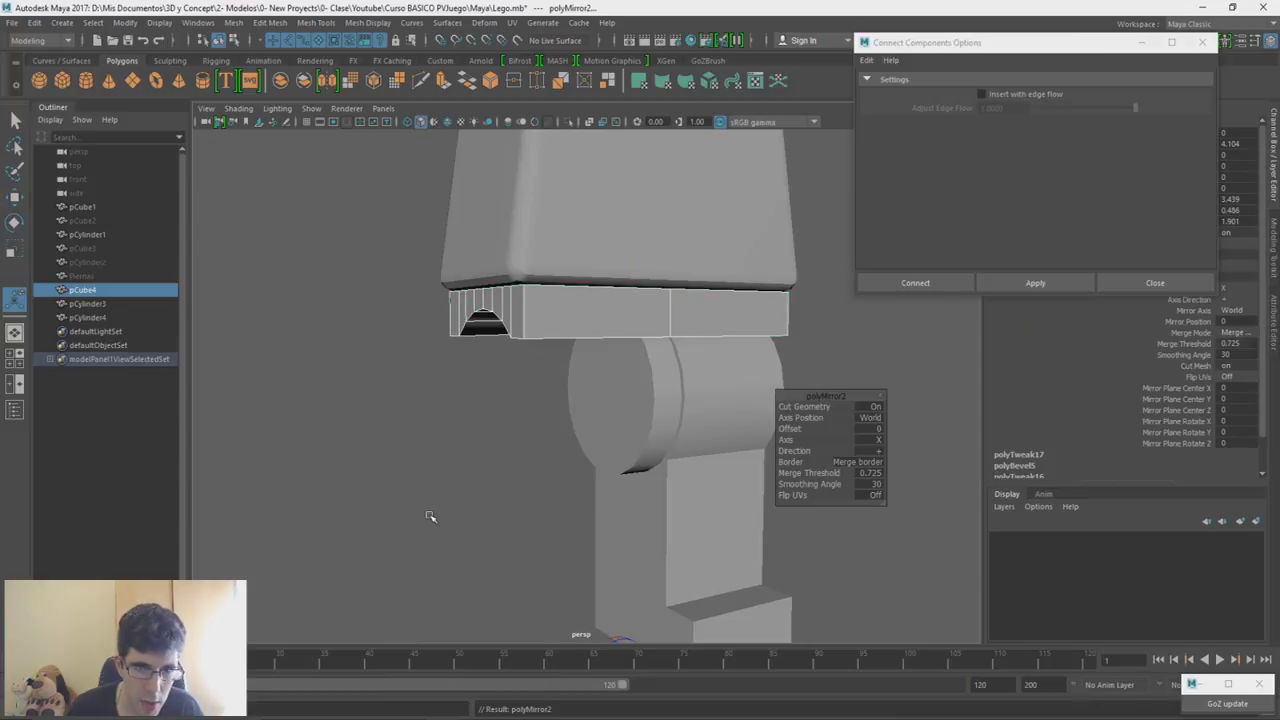
{"action": "key", "text": "w"}
- Delete the vertical edge loop along the middle of the mirrored hip block
{"action": "left_click_drag", "start_coordinate": [569, 406], "coordinate": [511, 397], "text": "alt"}
{"action": "right_click_drag", "start_coordinate": [485, 345], "coordinate": [518, 305]}
{"action": "double_click", "coordinate": [615, 311]}
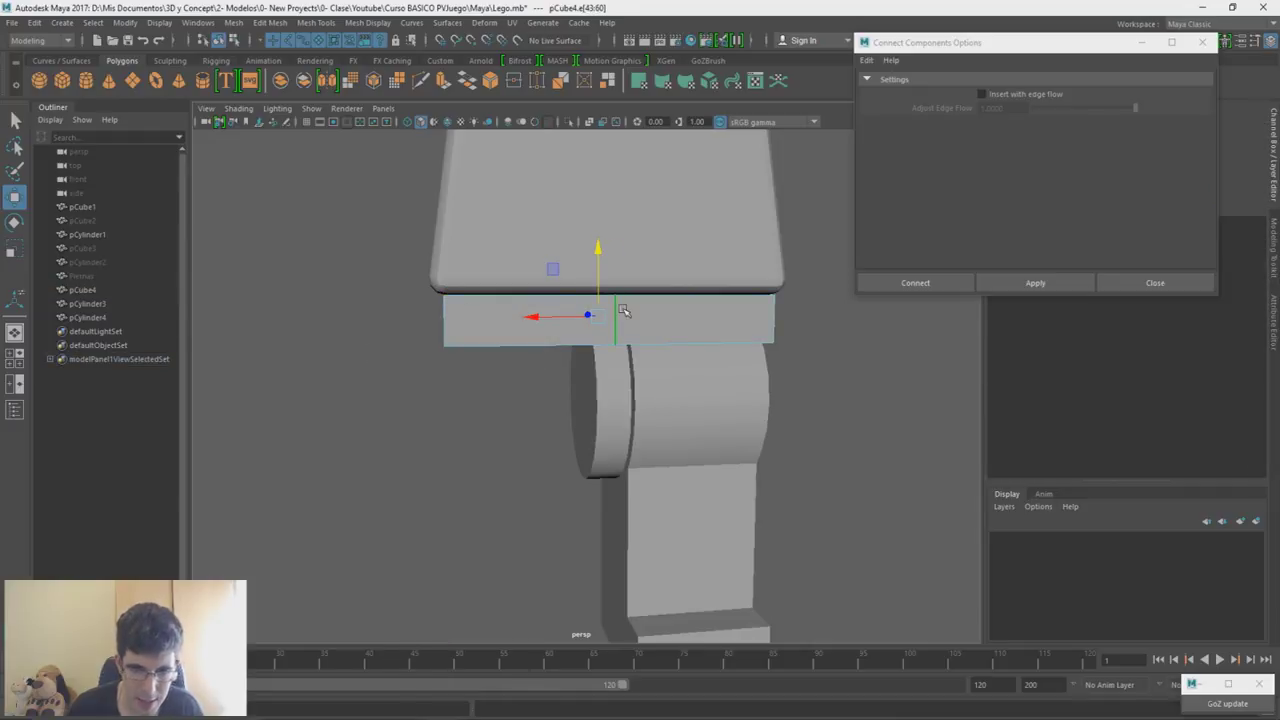
{"action": "key", "text": "ctrl+Delete"}
{"action": "left_click_drag", "start_coordinate": [623, 310], "coordinate": [540, 252], "text": "alt"}
{"action": "left_click_drag", "start_coordinate": [609, 280], "coordinate": [554, 285], "text": "alt"}
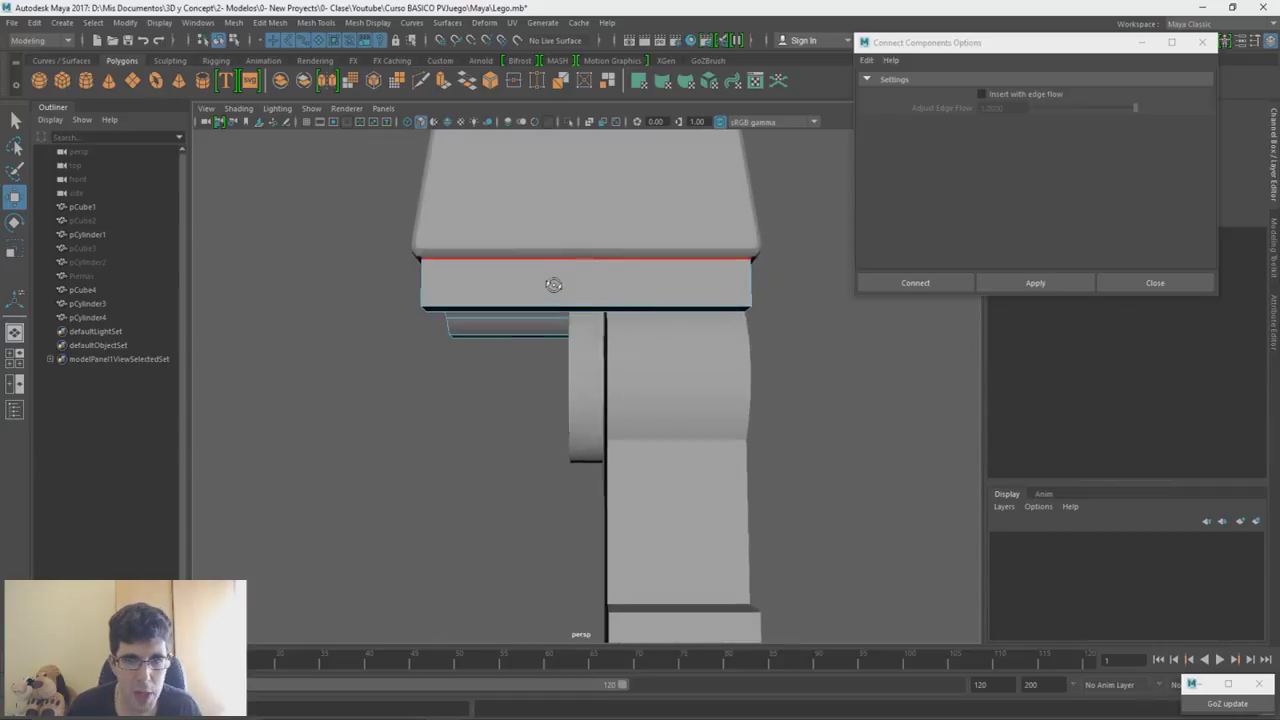
- Isolate the leg and close the Connect Components options
{"action": "left_click", "coordinate": [670, 357]}
{"action": "left_click_drag", "start_coordinate": [720, 362], "coordinate": [664, 300], "text": "alt"}
{"action": "scroll", "coordinate": [687, 267], "scroll_direction": "down", "scroll_amount": 3}
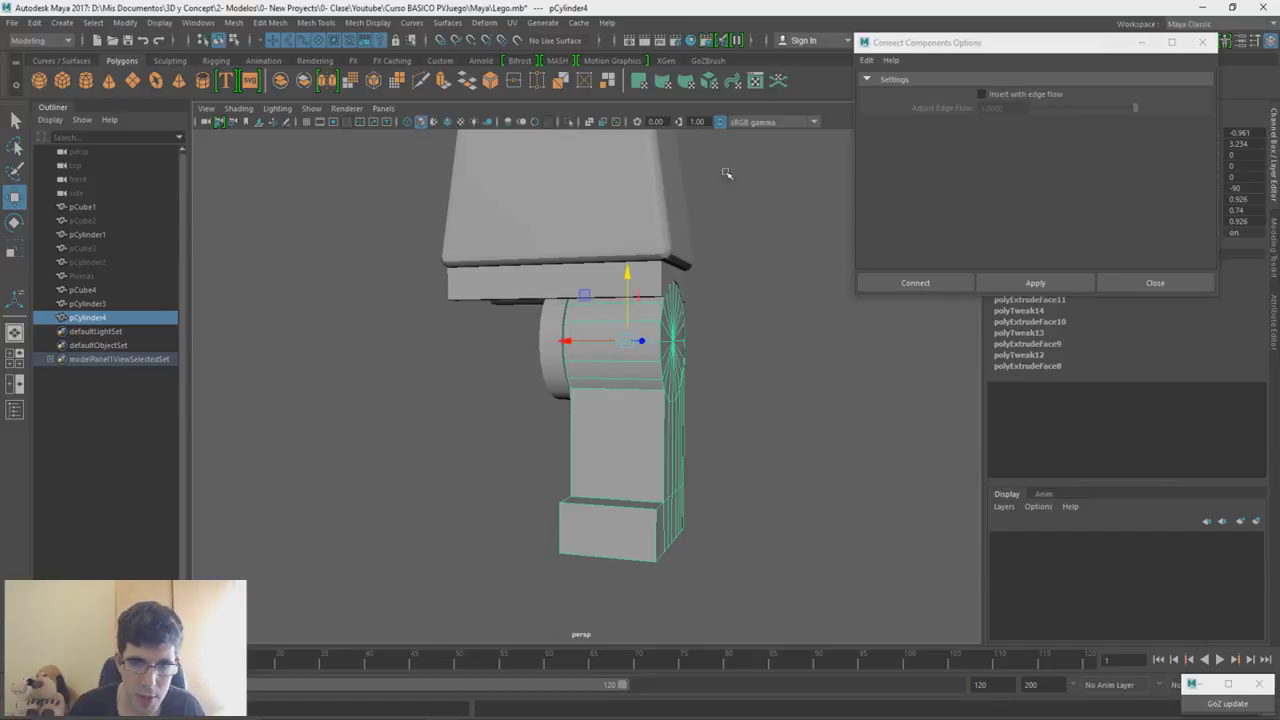
{"action": "middle_click_drag", "start_coordinate": [606, 175], "coordinate": [606, 223], "text": "alt"}
{"action": "middle_click_drag", "start_coordinate": [690, 336], "coordinate": [698, 285], "text": "alt"}
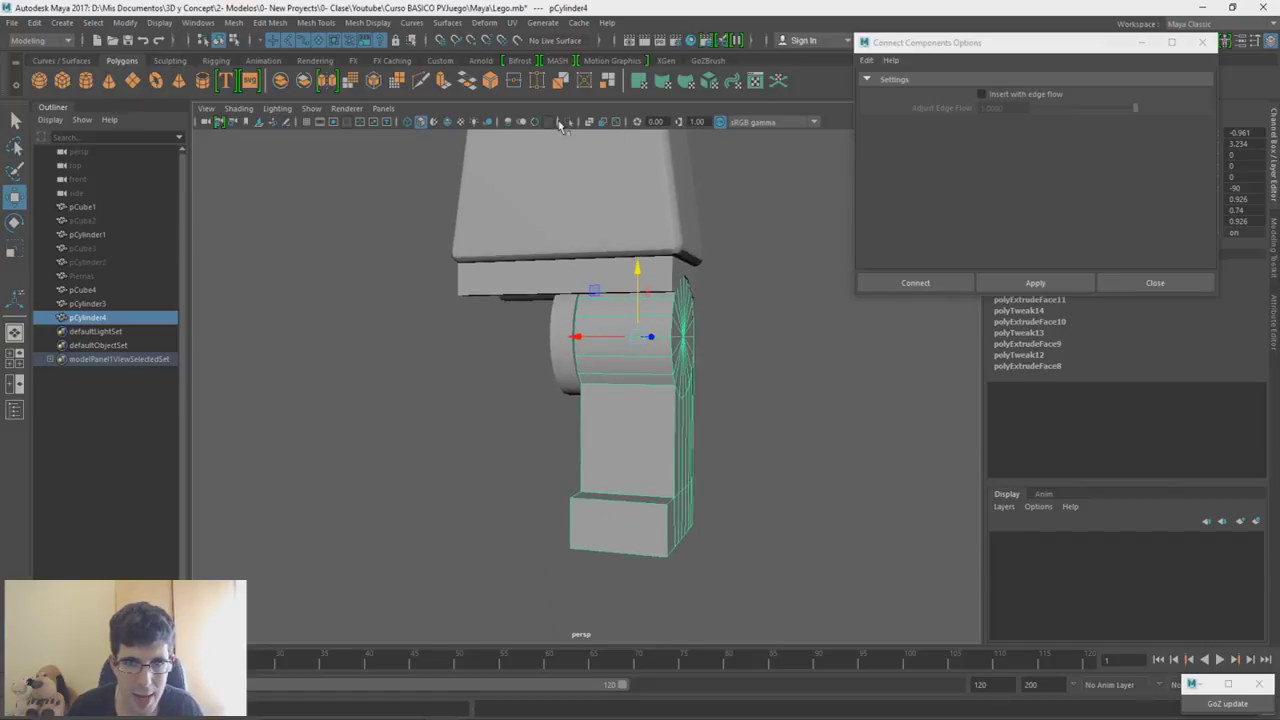
{"action": "left_click", "coordinate": [568, 122]}
{"action": "middle_click_drag", "start_coordinate": [682, 370], "coordinate": [655, 348], "text": "alt"}
{"action": "left_click", "coordinate": [1204, 43]}
- Select the leg's outer contour edges on both sides, including the edges around the foot and base
{"action": "right_click_drag", "start_coordinate": [783, 257], "coordinate": [780, 220]}
{"action": "scroll", "coordinate": [753, 456], "scroll_direction": "up", "scroll_amount": 2}
{"action": "left_click", "coordinate": [686, 452]}
{"action": "left_click_drag", "start_coordinate": [848, 464], "coordinate": [803, 451], "text": "alt"}
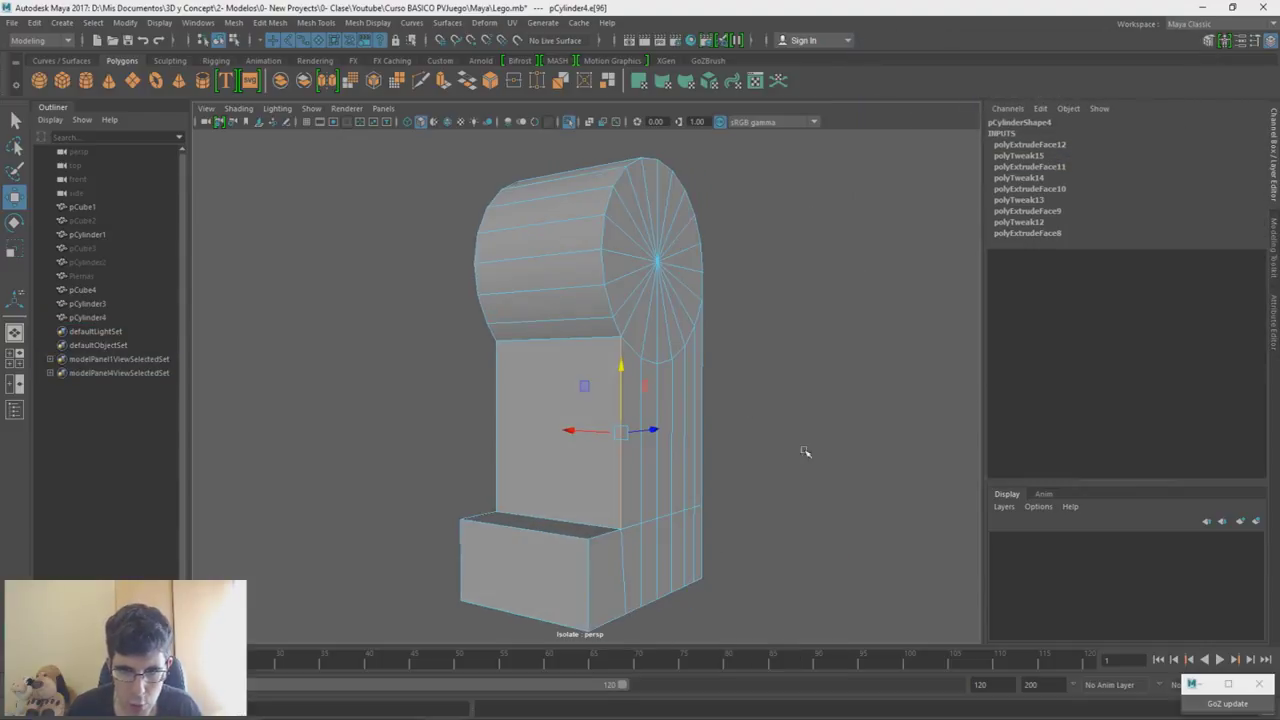
{"action": "double_click", "coordinate": [608, 299]}
{"action": "left_click_drag", "start_coordinate": [738, 388], "coordinate": [698, 381], "text": "alt"}
{"action": "double_click", "coordinate": [688, 381], "text": "shift"}
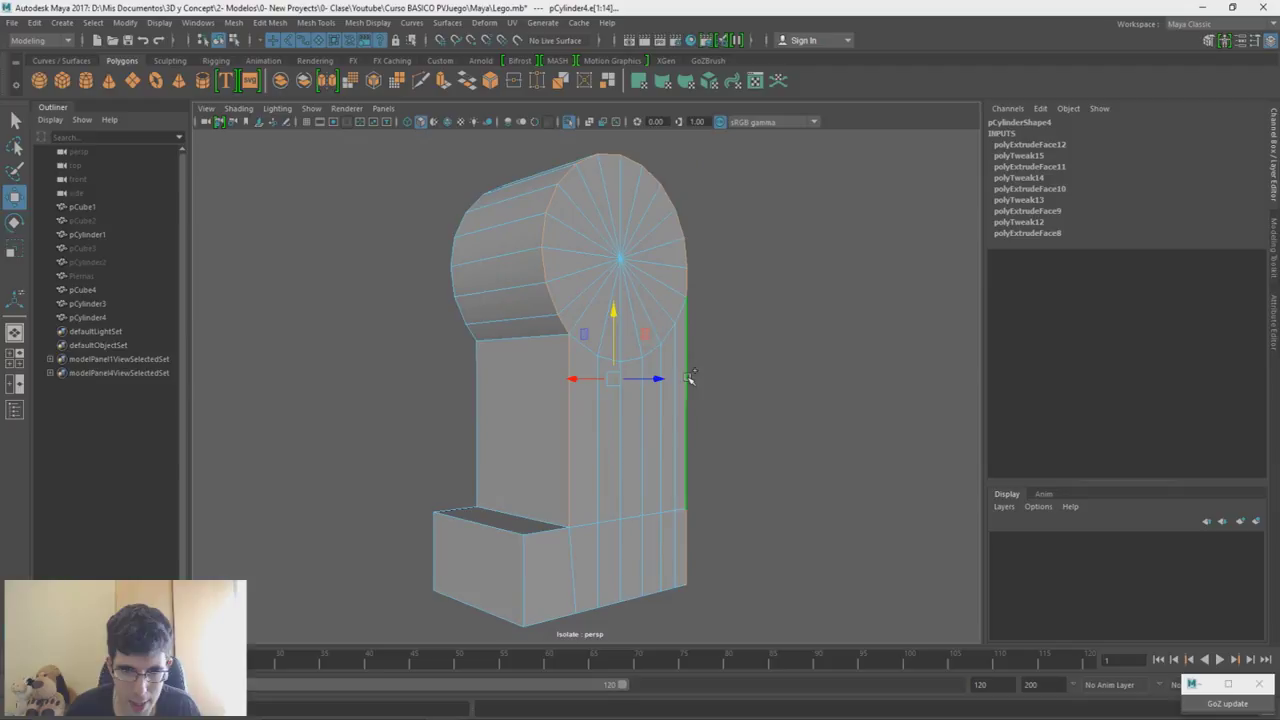
{"action": "double_click", "coordinate": [653, 597], "text": "shift"}
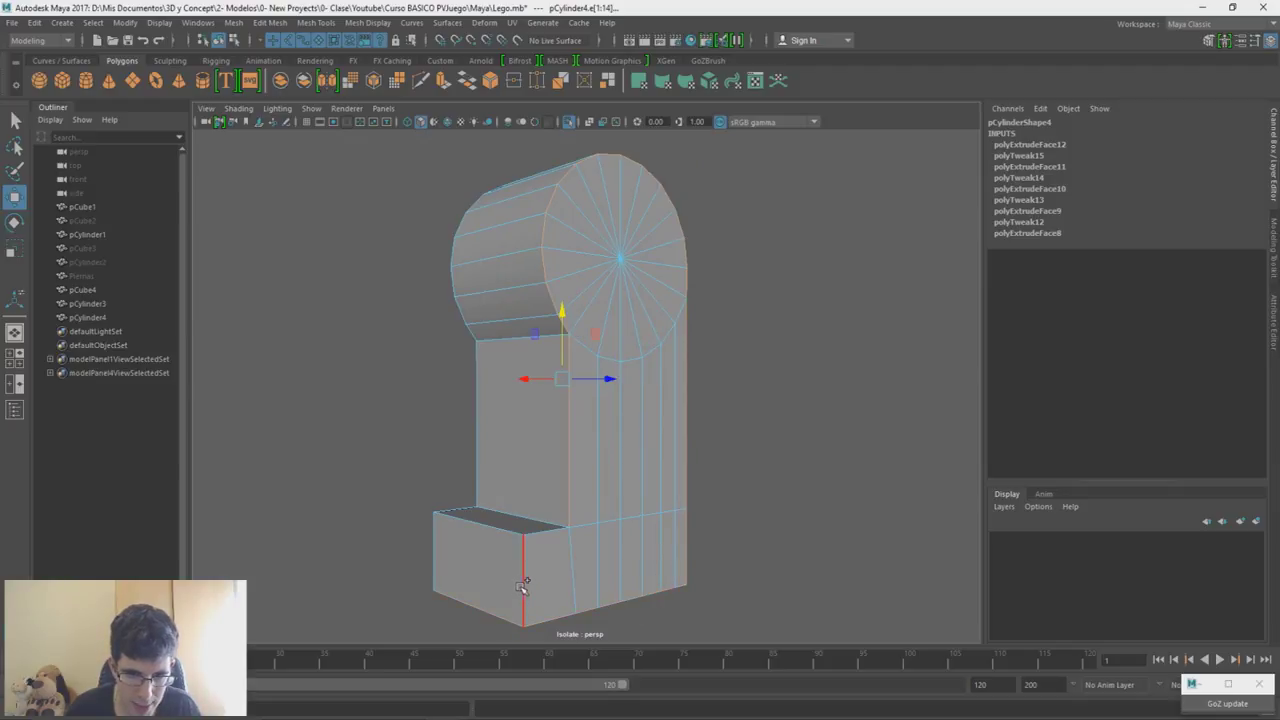
{"action": "left_click_drag", "start_coordinate": [547, 535], "coordinate": [673, 514], "text": "alt"}
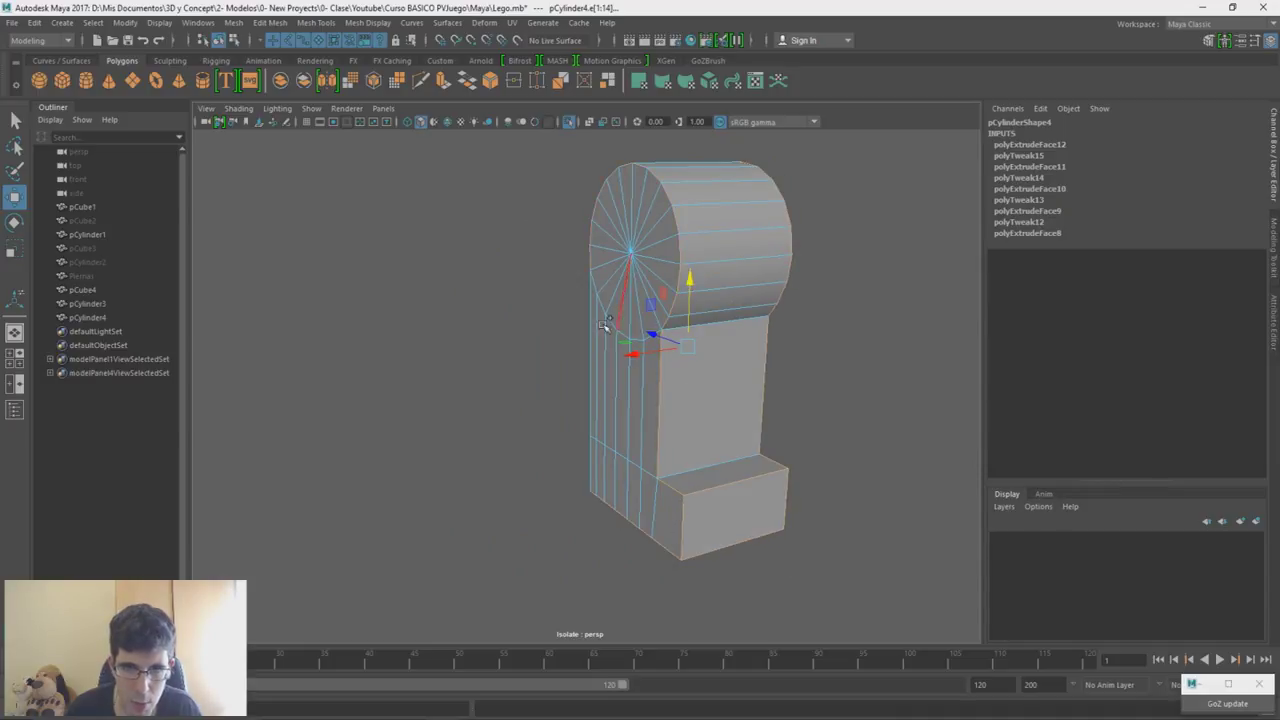
{"action": "left_click_drag", "start_coordinate": [660, 420], "coordinate": [640, 317], "text": "alt"}
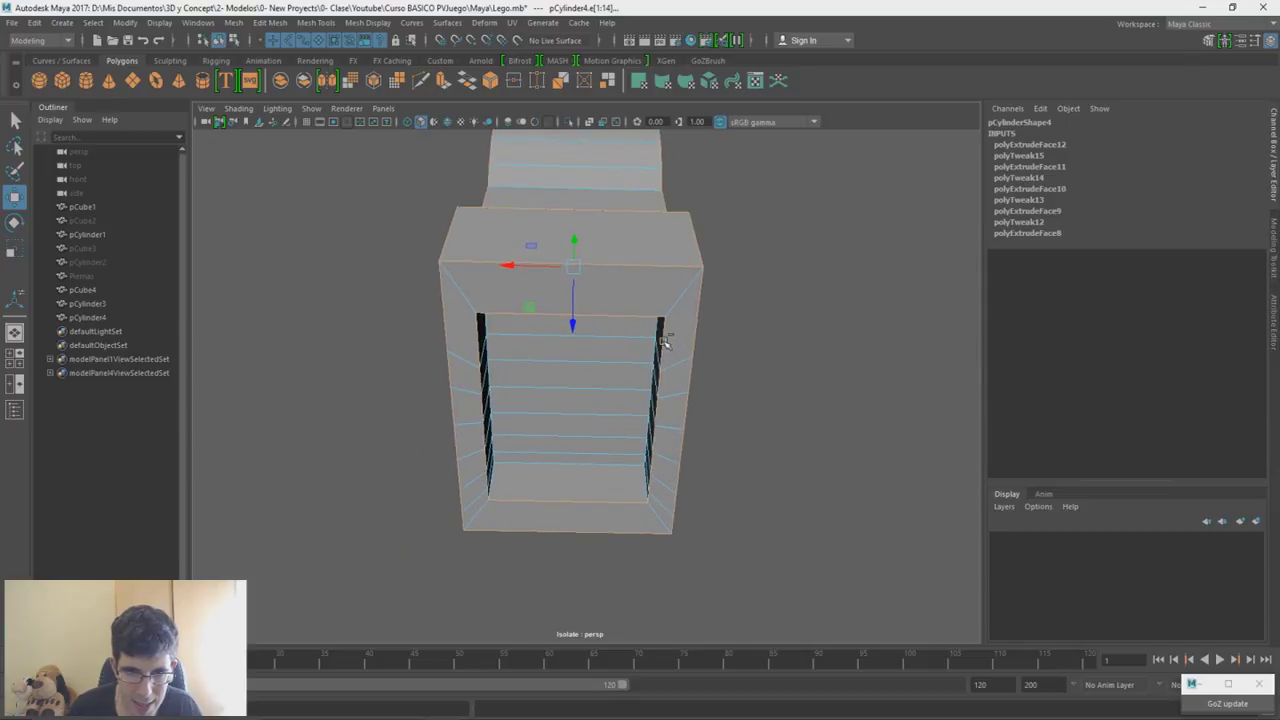
{"action": "right_click_drag", "start_coordinate": [722, 318], "coordinate": [668, 338]}
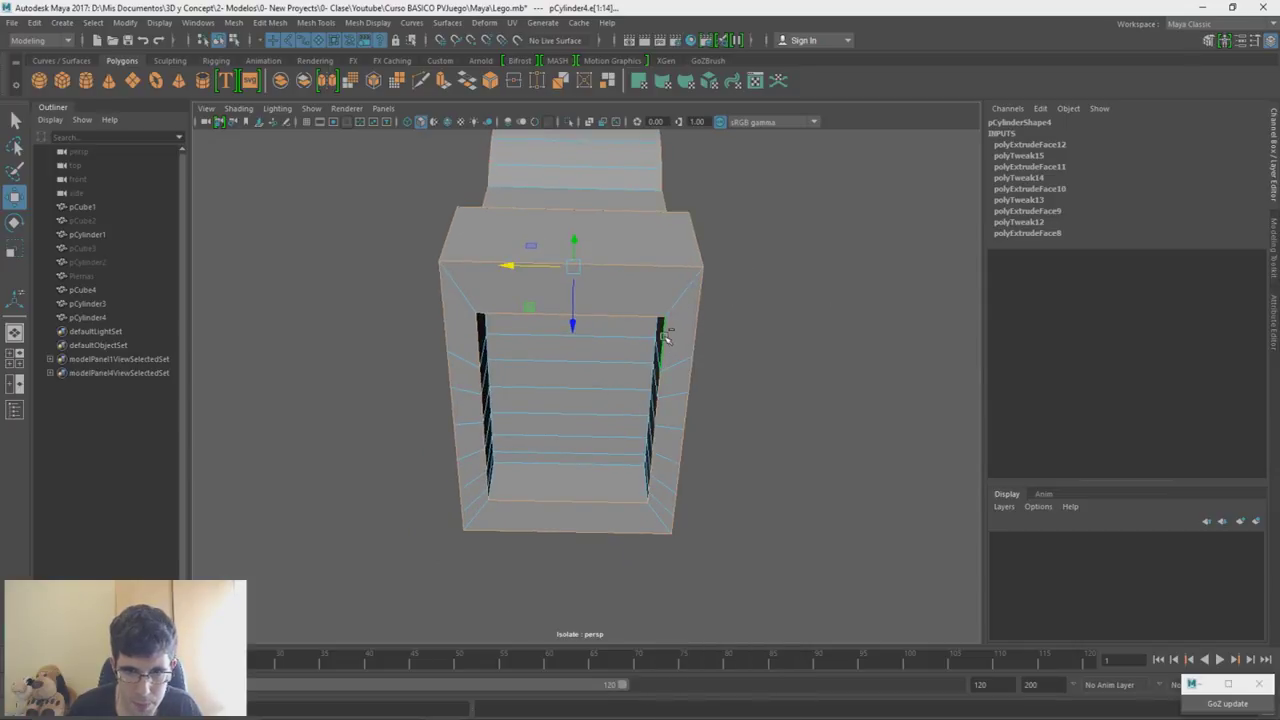
- Bevel the selected leg contour edges with 2 segments and a fraction of 0.4
{"action": "right_click_drag", "start_coordinate": [736, 287], "coordinate": [782, 287], "text": "shift"}
{"action": "left_click_drag", "start_coordinate": [808, 418], "coordinate": [714, 349]}
{"action": "left_click_drag", "start_coordinate": [791, 412], "coordinate": [789, 407]}
{"action": "left_click_drag", "start_coordinate": [602, 452], "coordinate": [617, 382], "text": "alt"}
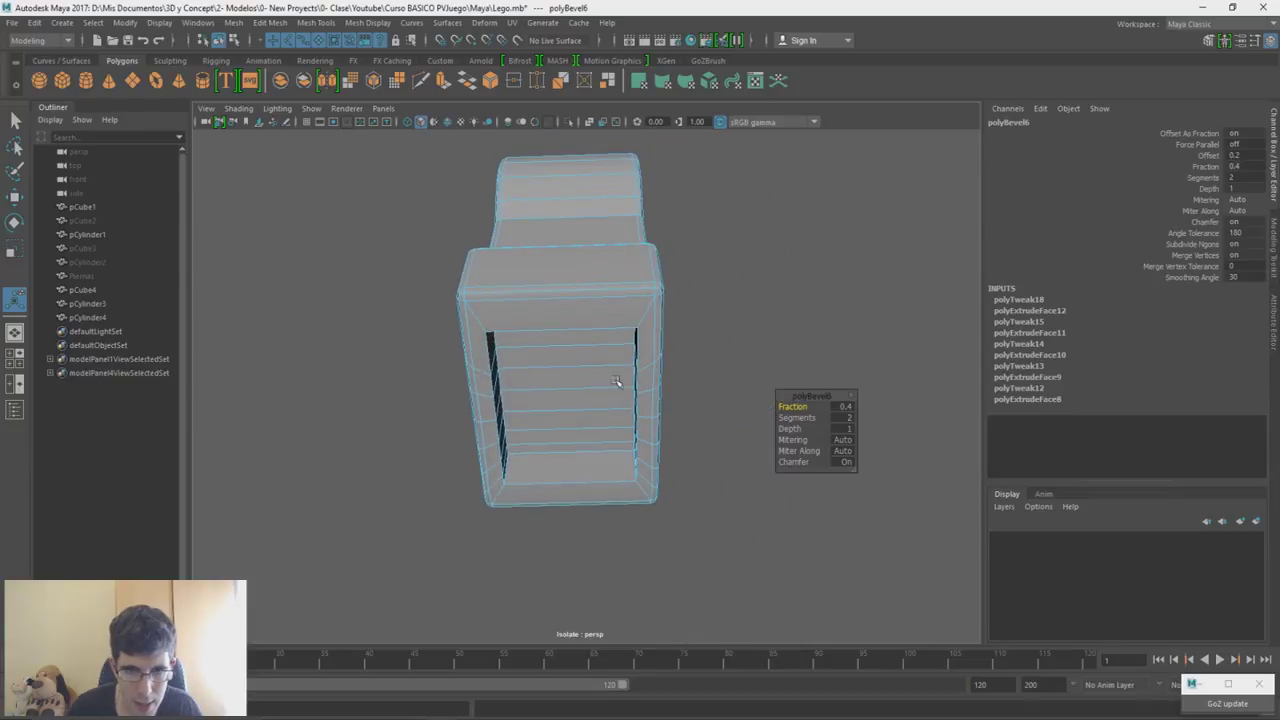
{"action": "key", "text": "w"}
- Bevel the inner edge loop of the opening under the foot with 2 segments and a fraction of 0.7
{"action": "left_click_drag", "start_coordinate": [692, 316], "coordinate": [722, 272], "text": "alt"}
{"action": "right_click_drag", "start_coordinate": [722, 272], "coordinate": [720, 228]}
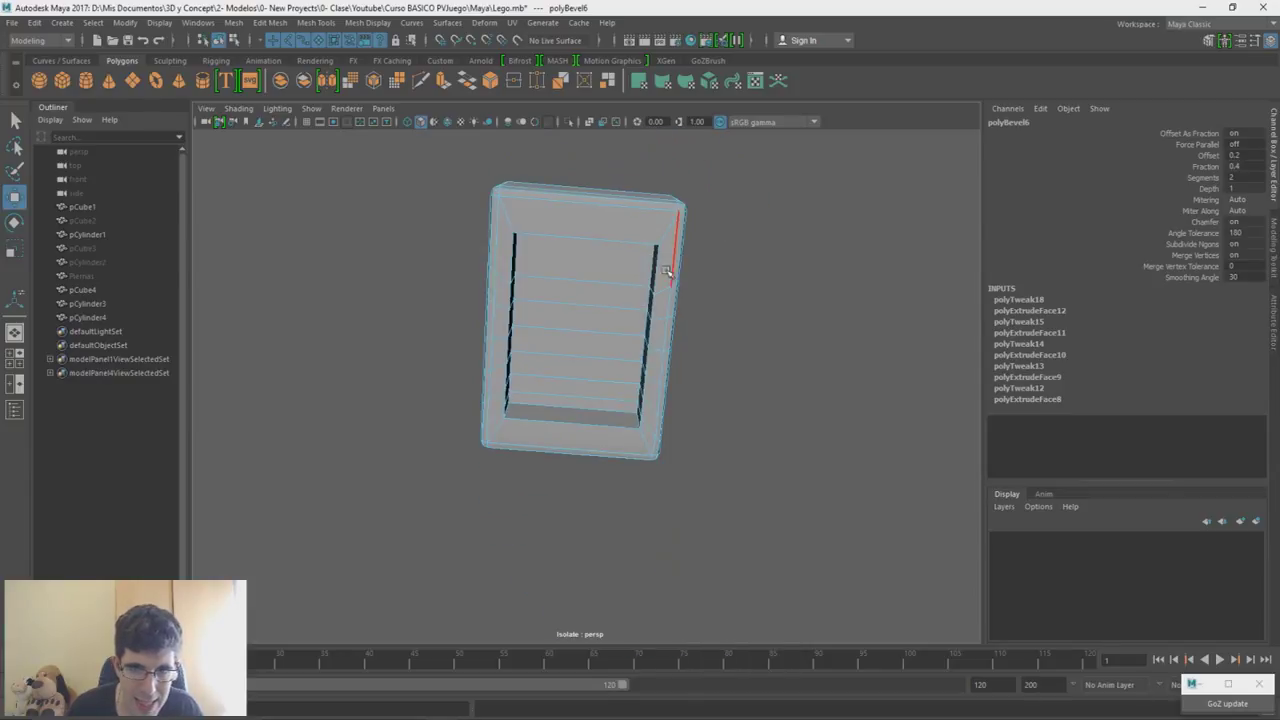
{"action": "double_click", "coordinate": [657, 272]}
{"action": "left_click_drag", "start_coordinate": [635, 267], "coordinate": [640, 306], "text": "alt"}
{"action": "right_click_drag", "start_coordinate": [723, 283], "coordinate": [770, 284], "text": "shift"}
{"action": "left_click_drag", "start_coordinate": [785, 416], "coordinate": [792, 407]}
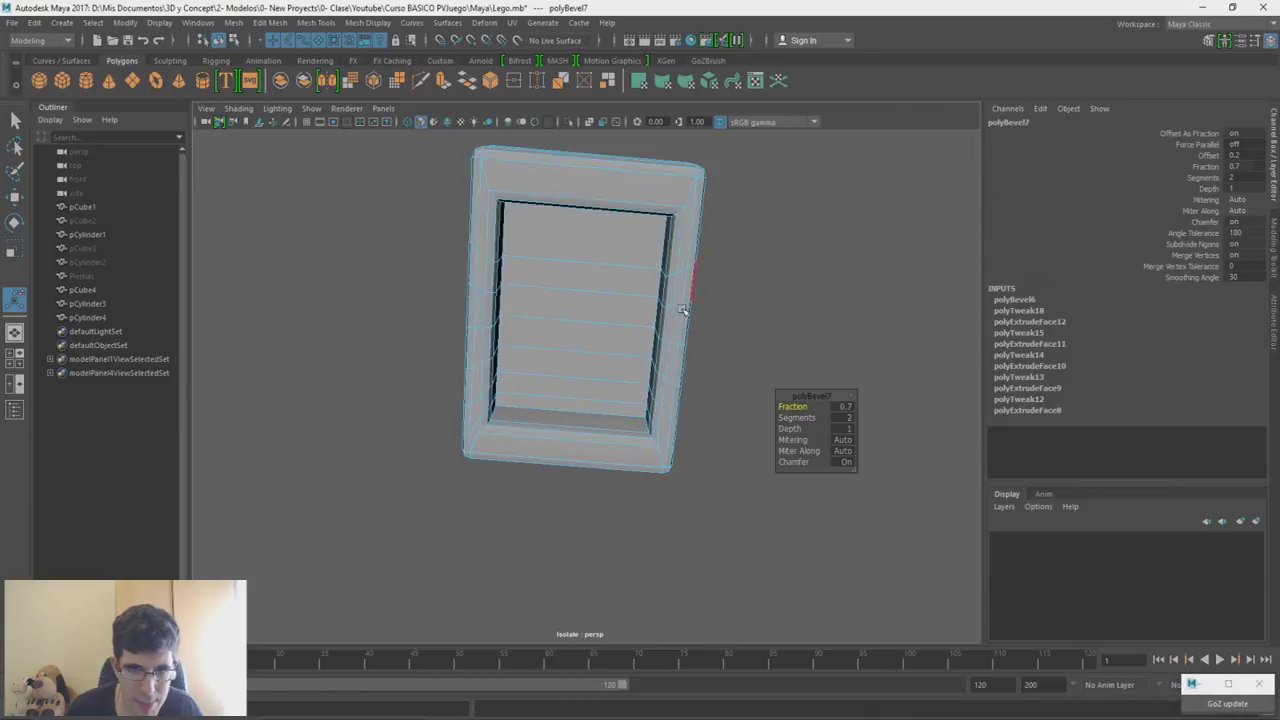
{"action": "key", "text": "w"}
- Return the leg to object mode with smooth preview and show the whole figure again
{"action": "left_click_drag", "start_coordinate": [715, 304], "coordinate": [801, 304], "text": "alt"}
{"action": "right_click_drag", "start_coordinate": [806, 290], "coordinate": [830, 276]}
{"action": "key", "text": "3"}
{"action": "left_click", "coordinate": [826, 301]}
{"action": "left_click_drag", "start_coordinate": [797, 286], "coordinate": [599, 380], "text": "alt"}
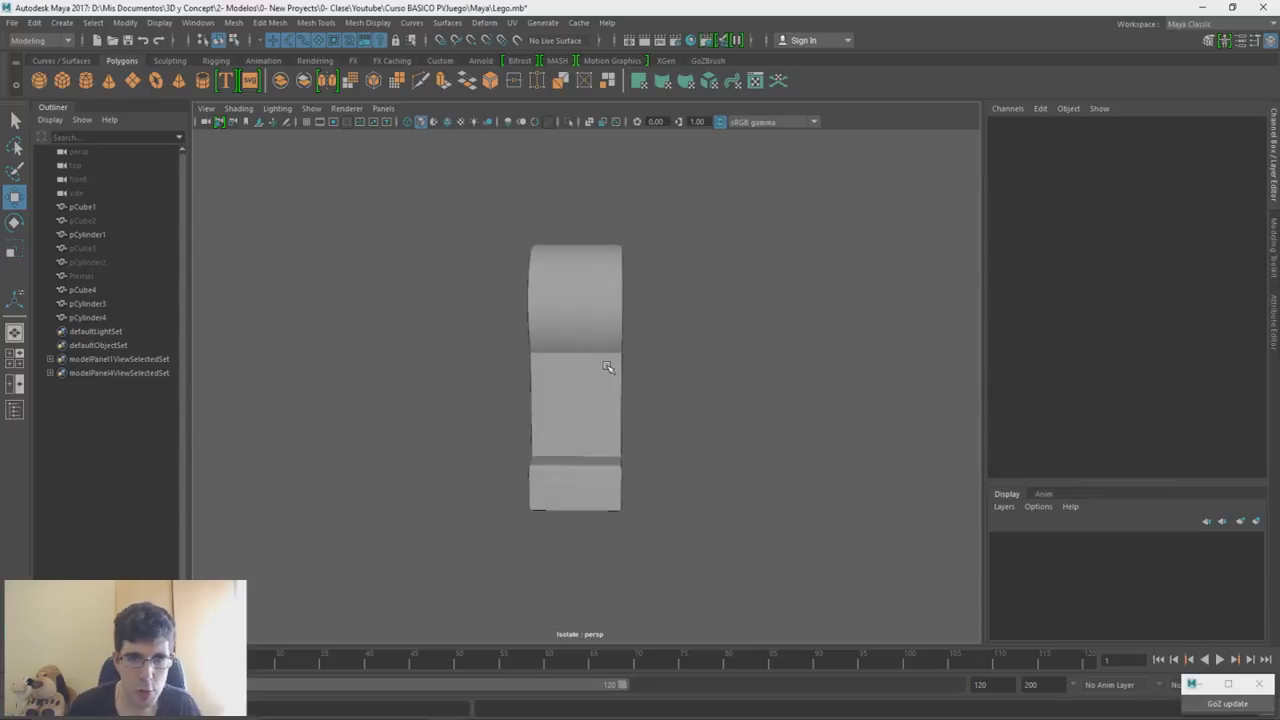
{"action": "key", "text": "ctrl+1"}
- Mirror the leg across the world X axis to create the opposite leg
{"action": "left_click", "coordinate": [580, 335]}
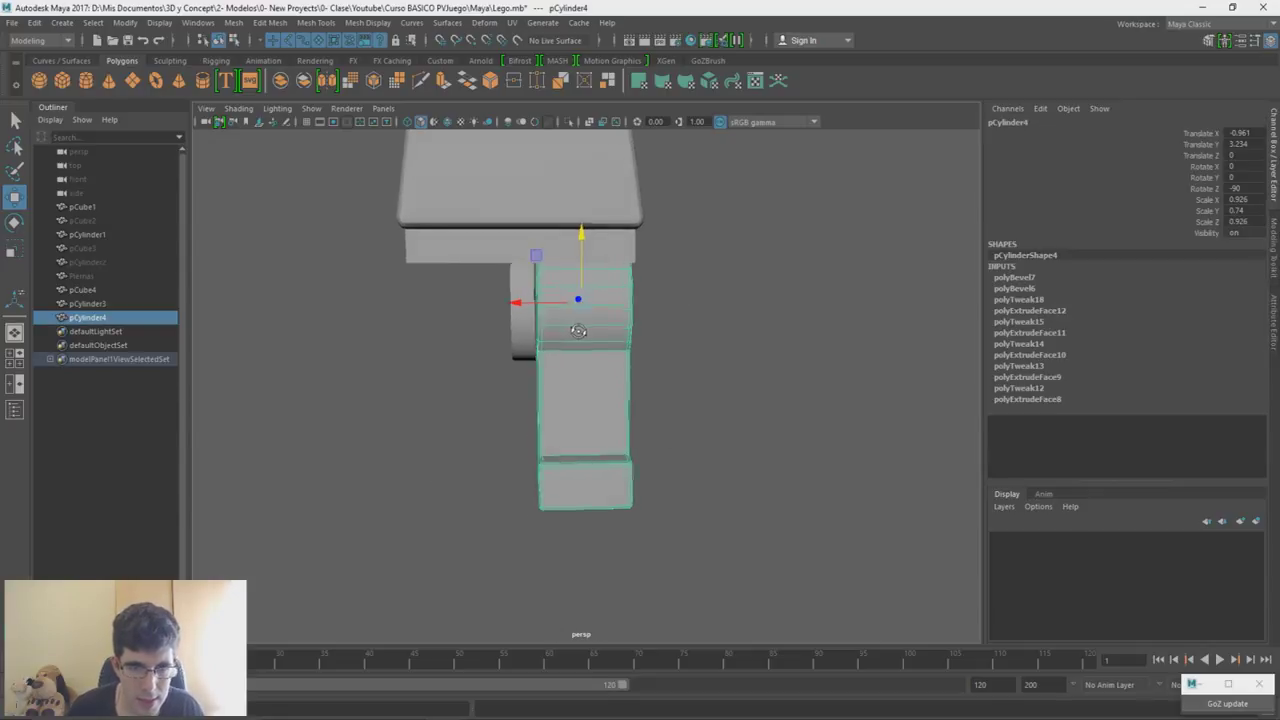
{"action": "middle_click_drag", "start_coordinate": [462, 291], "coordinate": [612, 288], "text": "alt"}
{"action": "left_click_drag", "start_coordinate": [582, 299], "coordinate": [588, 303], "text": "alt"}
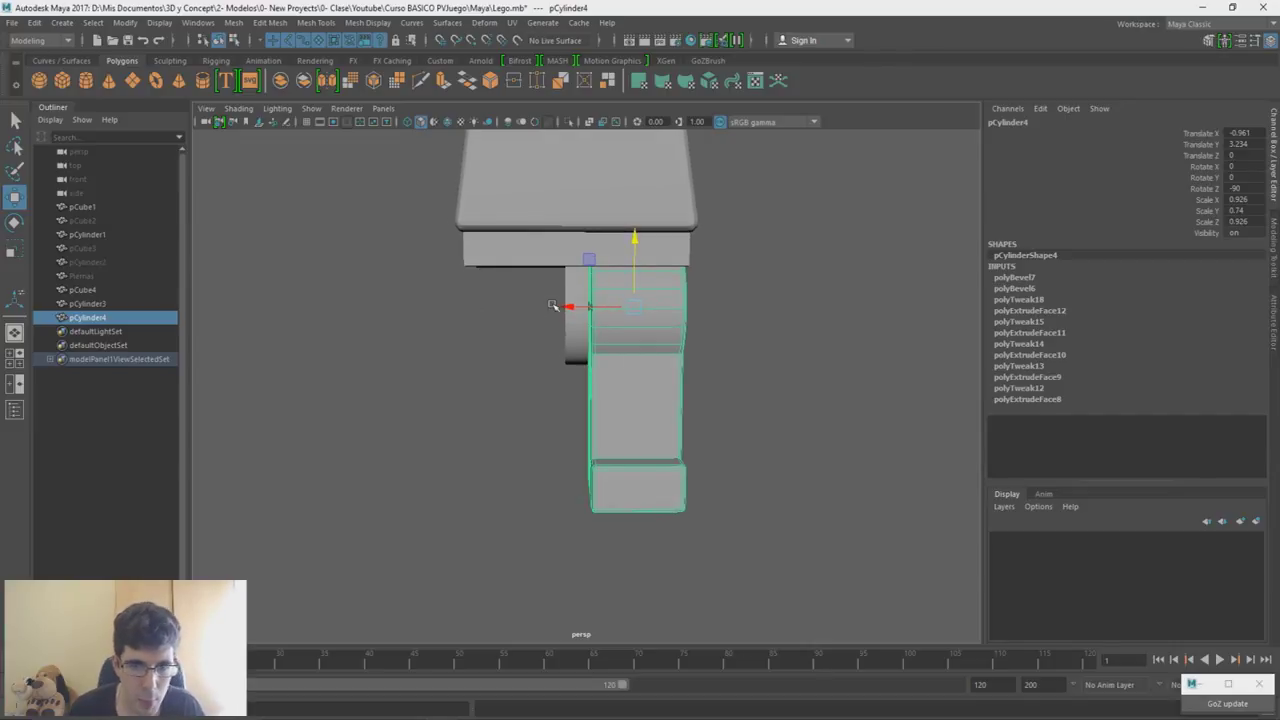
{"action": "right_click_drag", "start_coordinate": [546, 335], "coordinate": [536, 495], "text": "shift"}
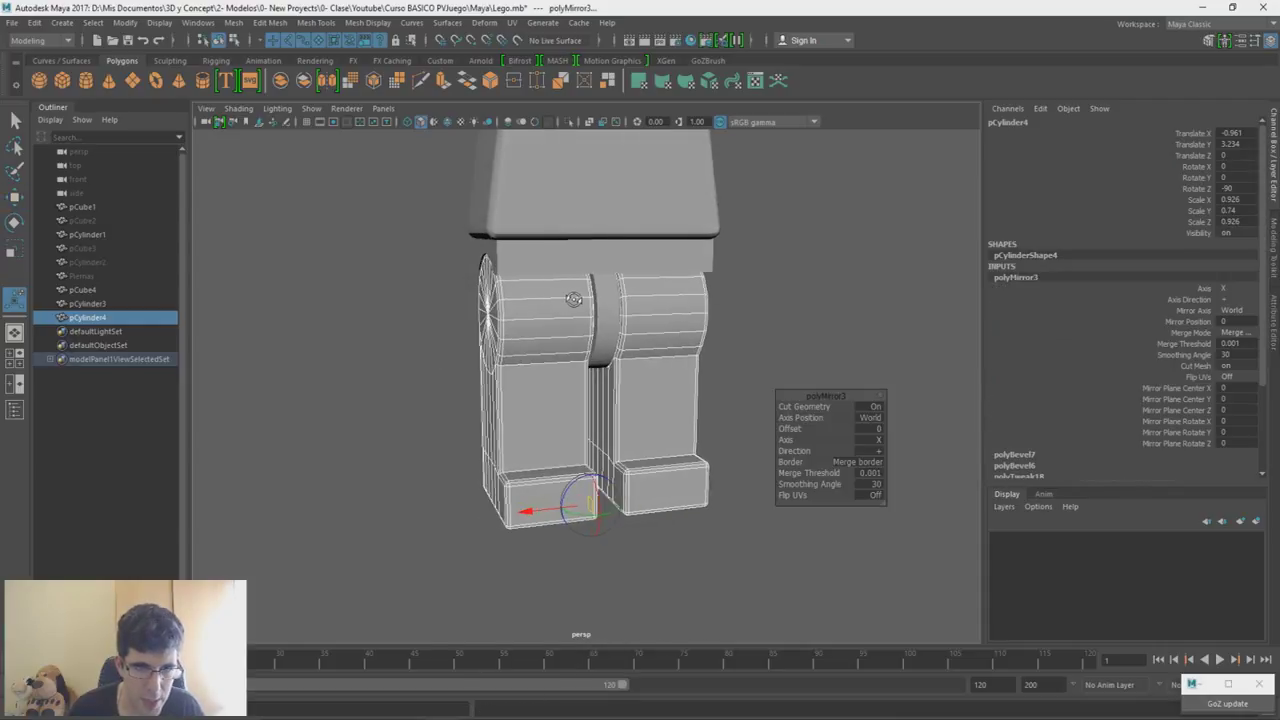
{"action": "key", "text": "w"}
- Select the hip block and the central disc between the legs and isolate both
{"action": "left_click_drag", "start_coordinate": [600, 352], "coordinate": [562, 278], "text": "alt"}
{"action": "scroll", "coordinate": [541, 341], "scroll_direction": "up", "scroll_amount": 3}
{"action": "left_click", "coordinate": [548, 357]}
{"action": "key", "text": "r"}
{"action": "key", "text": "w"}
{"action": "left_click_drag", "start_coordinate": [537, 320], "coordinate": [643, 333], "text": "alt"}
{"action": "left_click_drag", "start_coordinate": [641, 284], "coordinate": [653, 266]}
{"action": "left_click", "coordinate": [610, 196]}
{"action": "left_click", "coordinate": [615, 243], "text": "shift"}
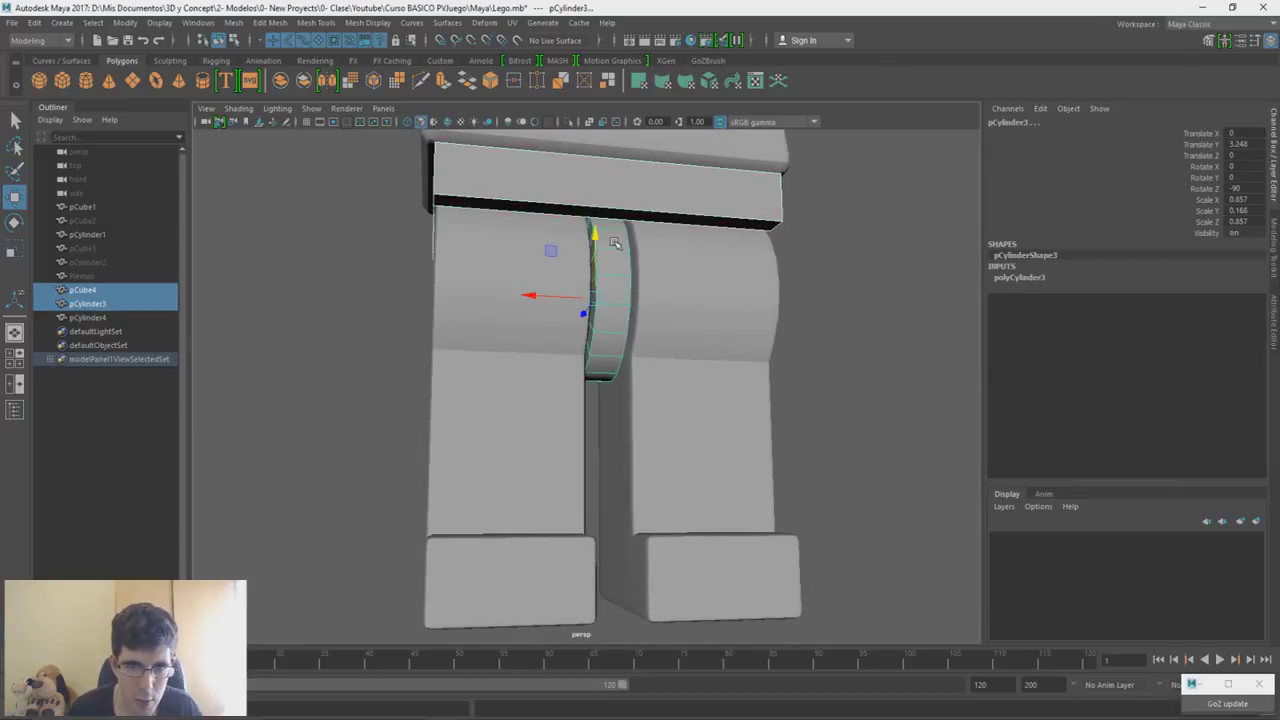
{"action": "left_click_drag", "start_coordinate": [623, 206], "coordinate": [688, 237], "text": "alt"}
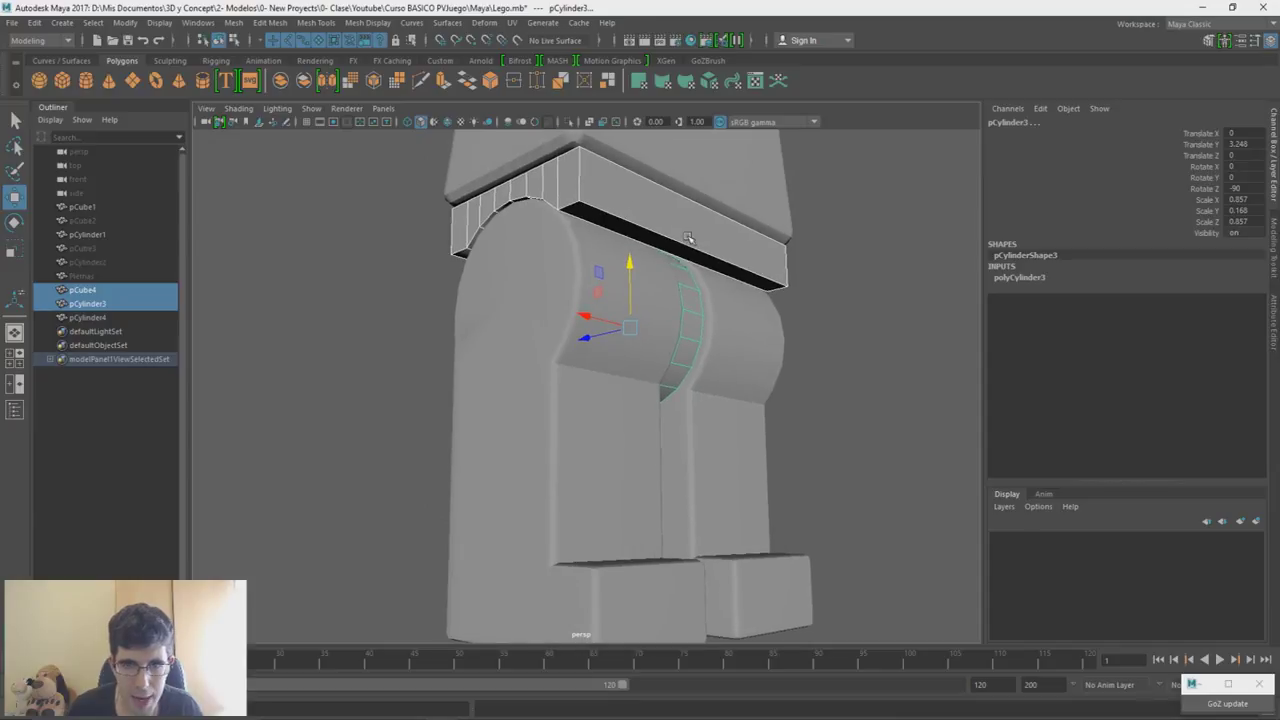
{"action": "left_click", "coordinate": [569, 121]}
- Inspect how the disc meets the hip block, isolate the disc alone and switch it to face selection
{"action": "left_click_drag", "start_coordinate": [733, 320], "coordinate": [731, 268], "text": "alt"}
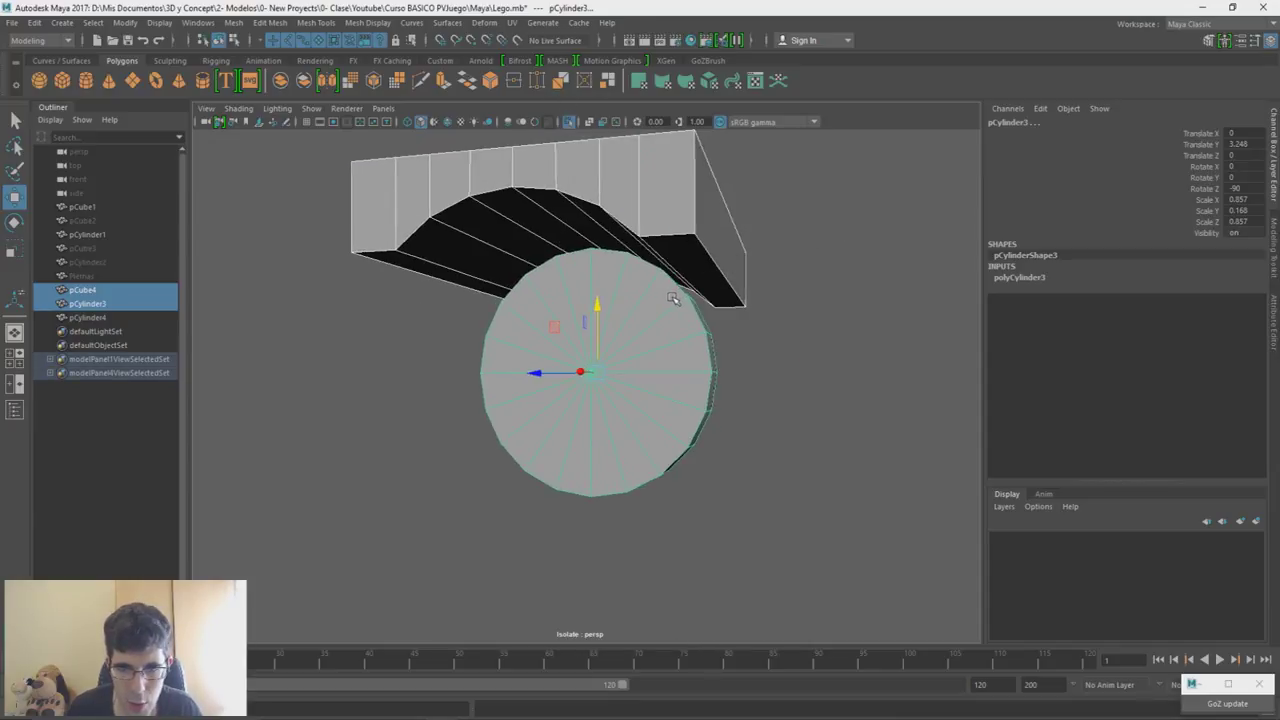
{"action": "left_click_drag", "start_coordinate": [516, 271], "coordinate": [689, 263], "text": "alt"}
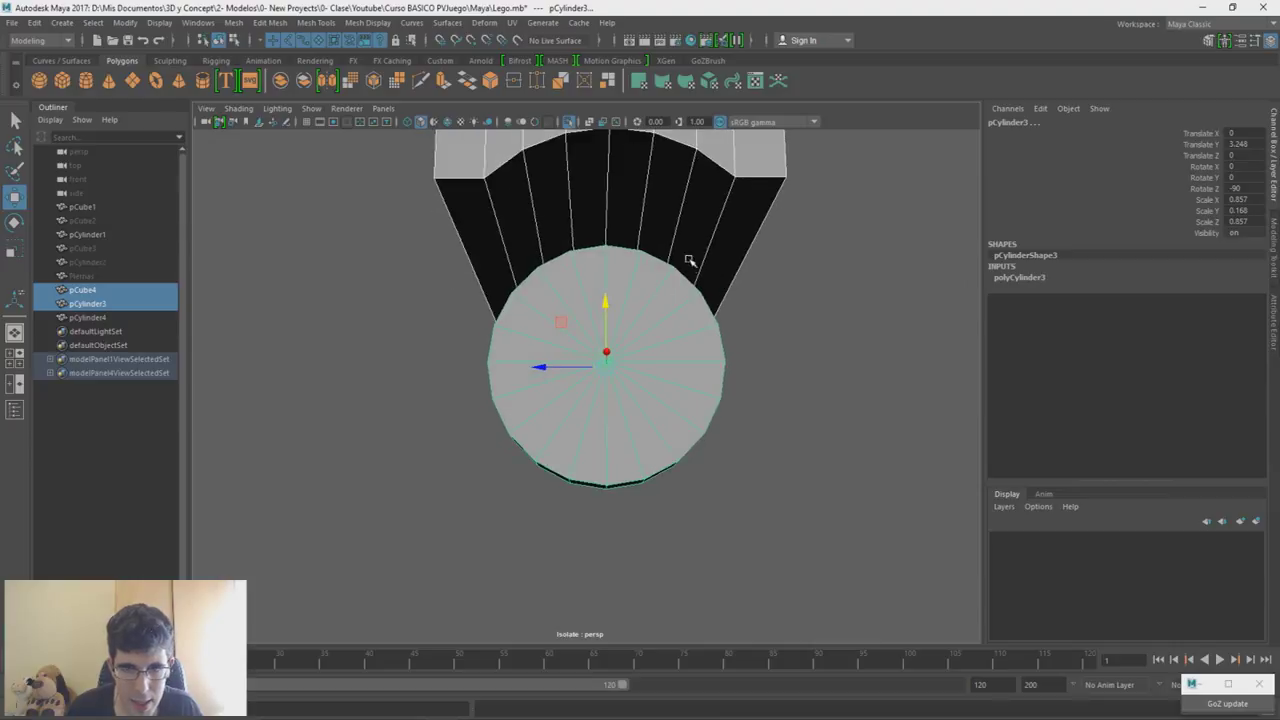
{"action": "left_click_drag", "start_coordinate": [757, 218], "coordinate": [606, 277], "text": "alt"}
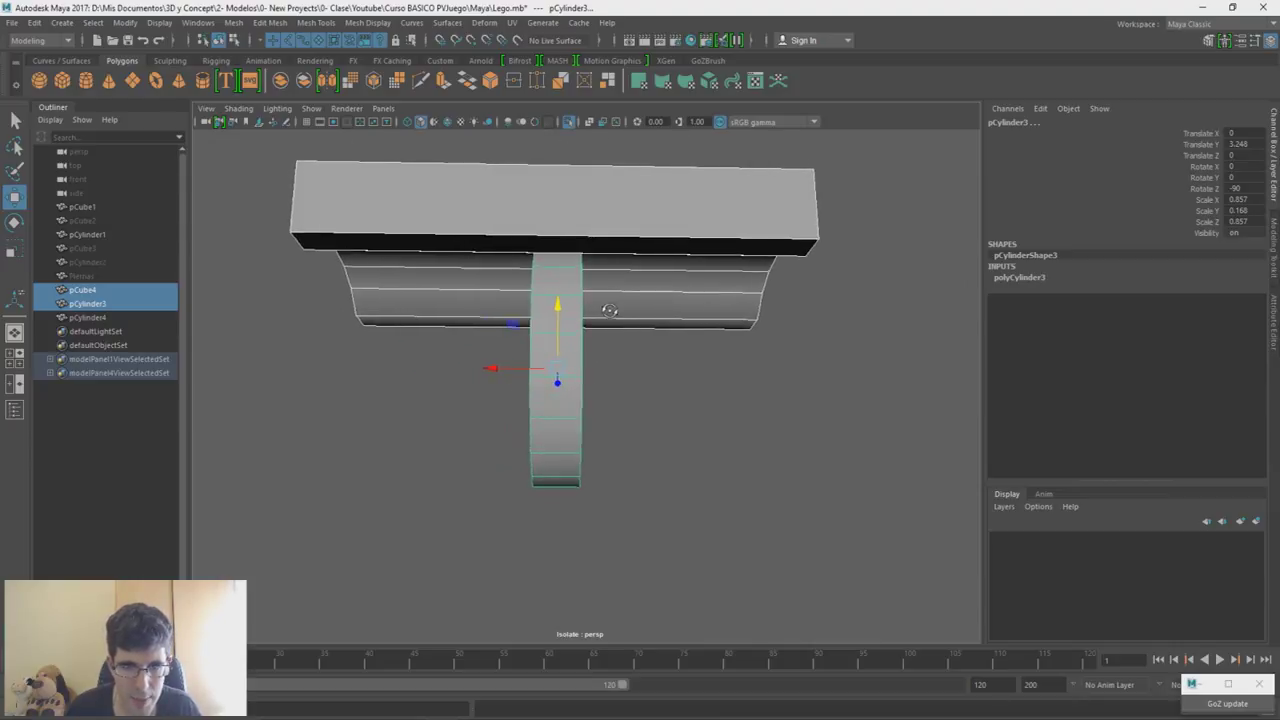
{"action": "left_click_drag", "start_coordinate": [571, 223], "coordinate": [565, 325], "text": "alt"}
{"action": "left_click_drag", "start_coordinate": [372, 344], "coordinate": [449, 322], "text": "alt"}
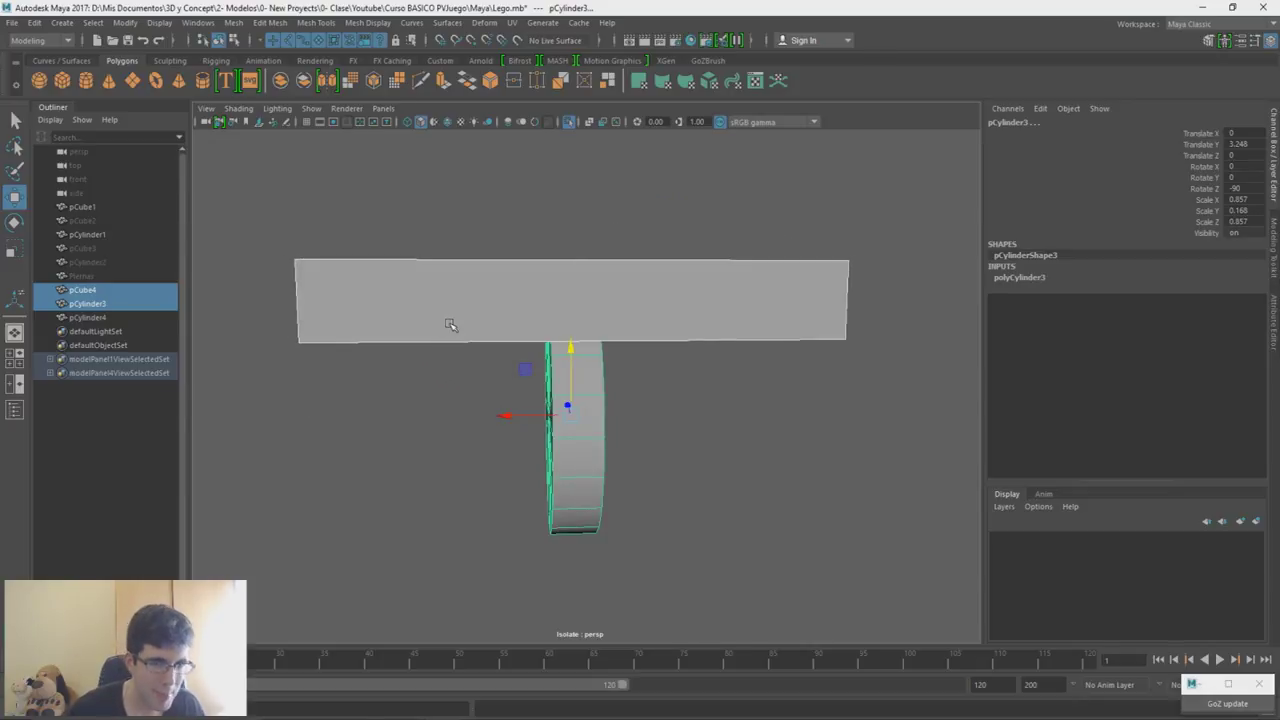
{"action": "left_click_drag", "start_coordinate": [710, 380], "coordinate": [588, 367], "text": "alt"}
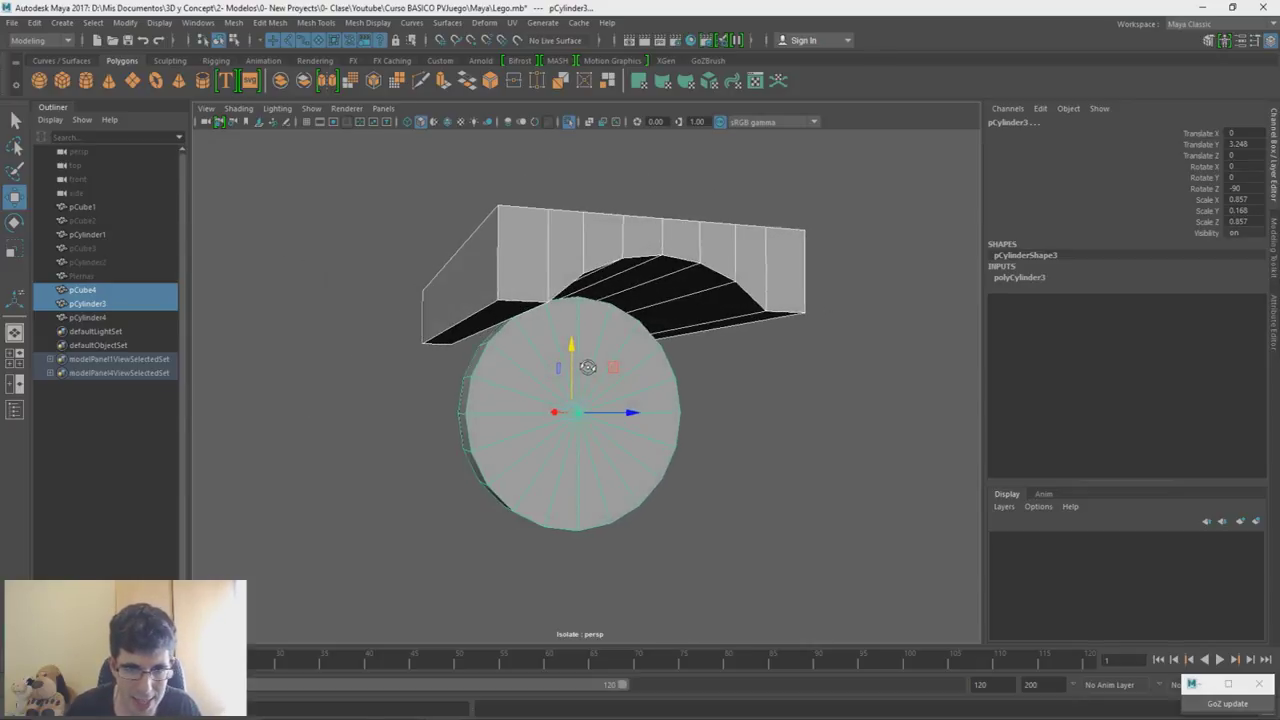
{"action": "left_click", "coordinate": [618, 353]}
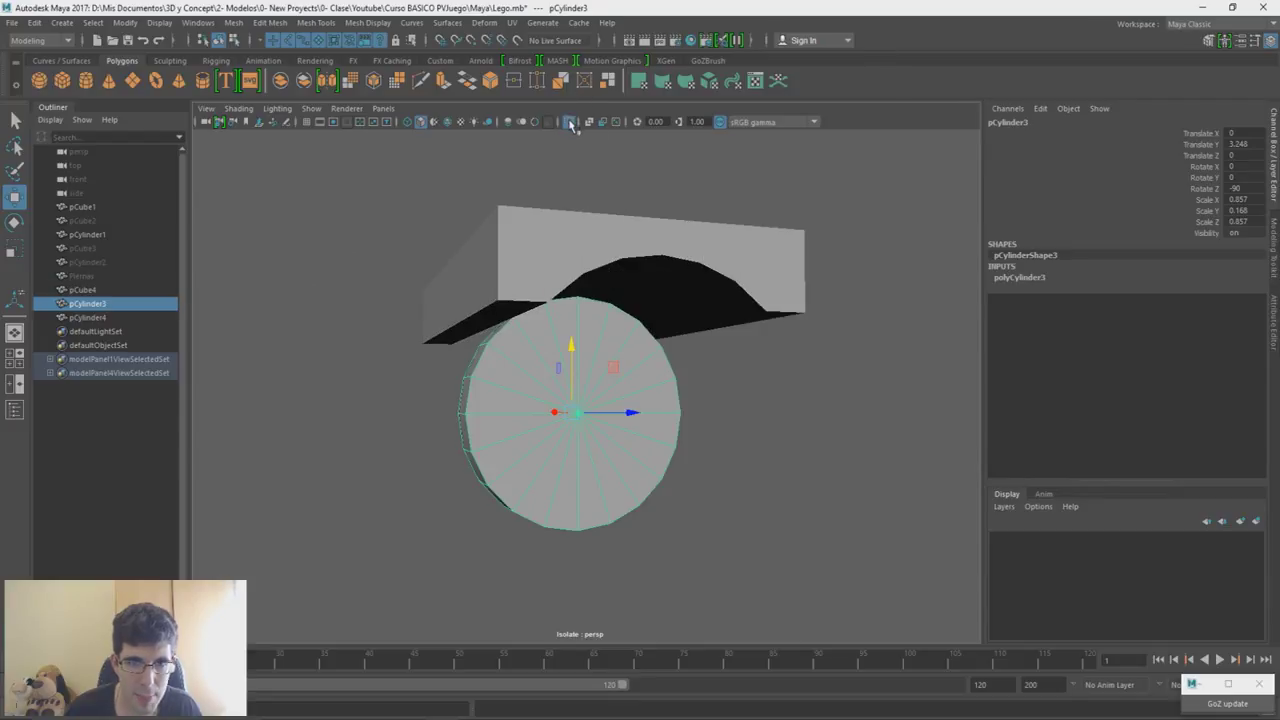
{"action": "left_click", "coordinate": [570, 122]}
{"action": "left_click", "coordinate": [570, 122]}
{"action": "left_click_drag", "start_coordinate": [616, 335], "coordinate": [631, 399], "text": "alt"}
{"action": "right_click_drag", "start_coordinate": [643, 232], "coordinate": [640, 268]}
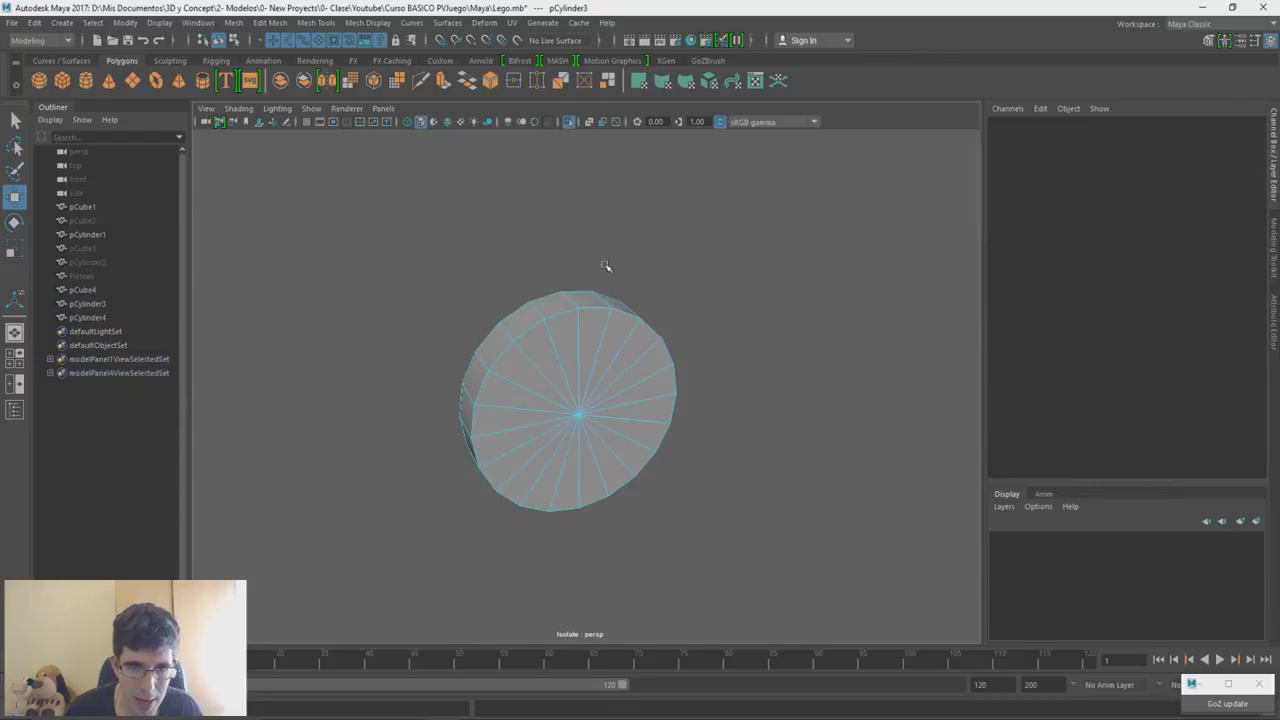
- Select the six adjacent rim faces across the top of the central disc
{"action": "left_click", "coordinate": [568, 305]}
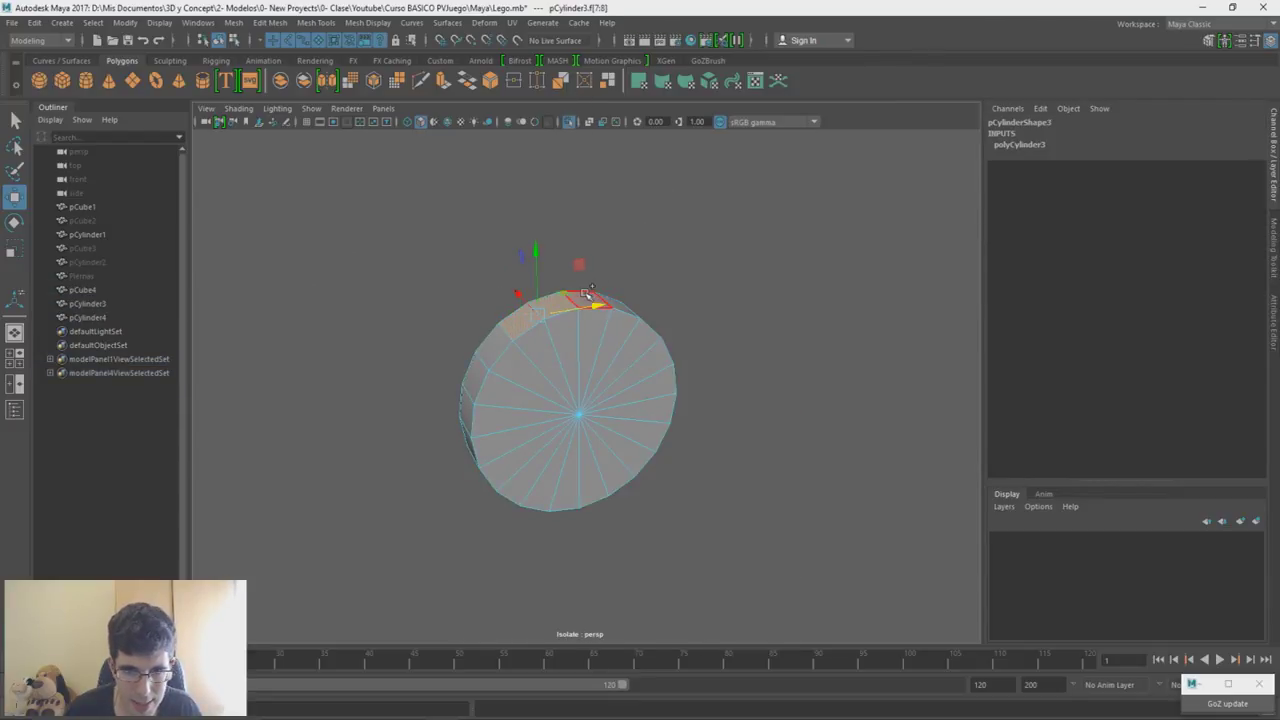
{"action": "left_click", "coordinate": [587, 296], "text": "shift"}
{"action": "left_click_drag", "start_coordinate": [587, 296], "coordinate": [600, 290], "text": "alt"}
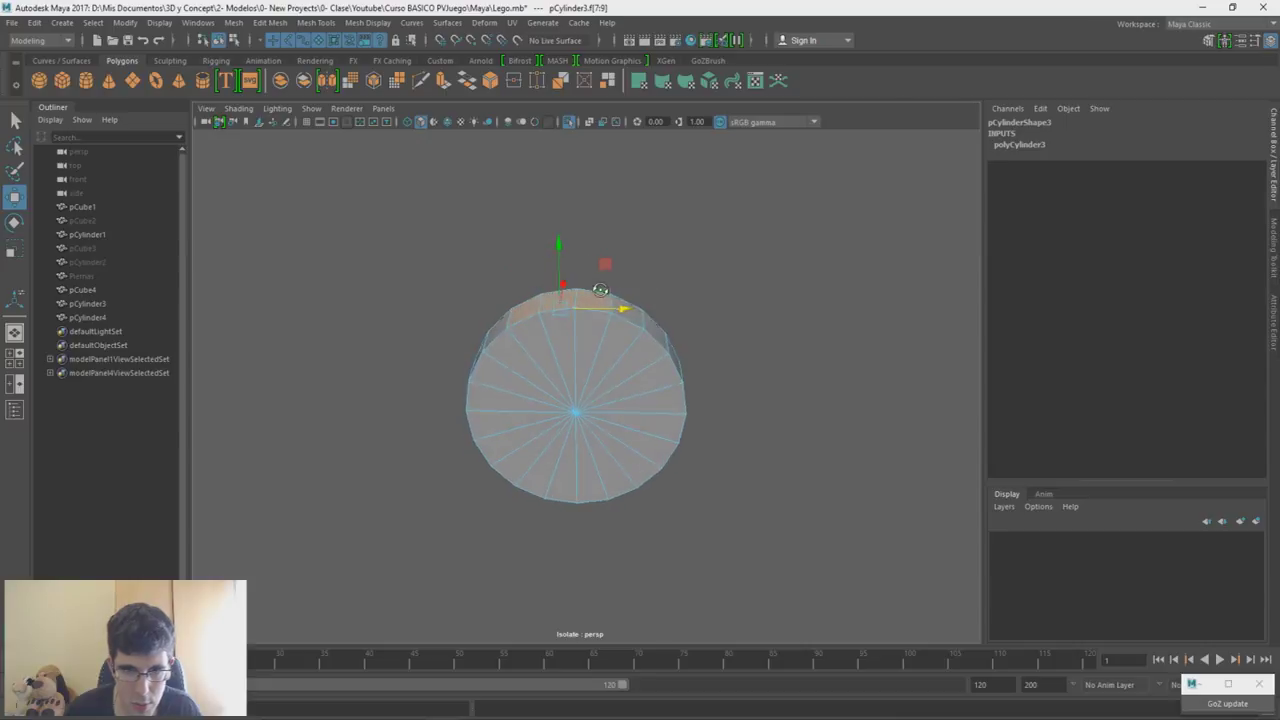
{"action": "left_click", "coordinate": [508, 316], "text": "shift"}
{"action": "left_click_drag", "start_coordinate": [508, 316], "coordinate": [592, 300], "text": "alt"}
- Check the selected rim faces against the hip block's underside, both in isolation and within the whole figure
{"action": "left_click", "coordinate": [570, 121]}
{"action": "mouse_move", "coordinate": [592, 238]}
{"action": "left_mouse_down", "text": "alt"}
{"action": "mouse_move", "coordinate": [607, 226]}
{"action": "mouse_move", "coordinate": [583, 237]}
{"action": "left_mouse_up", "text": "alt"}
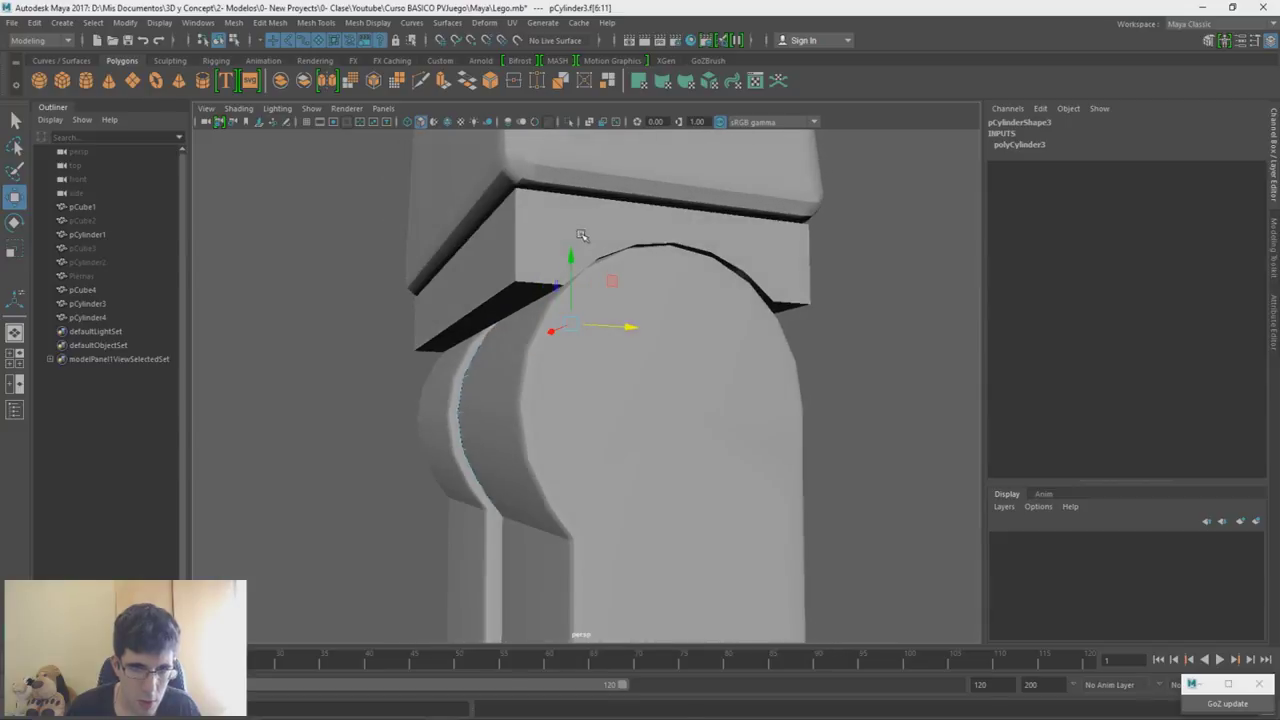
{"action": "left_click", "coordinate": [570, 121]}
{"action": "left_click_drag", "start_coordinate": [588, 314], "coordinate": [471, 348], "text": "alt"}
{"action": "double_click", "coordinate": [568, 122]}
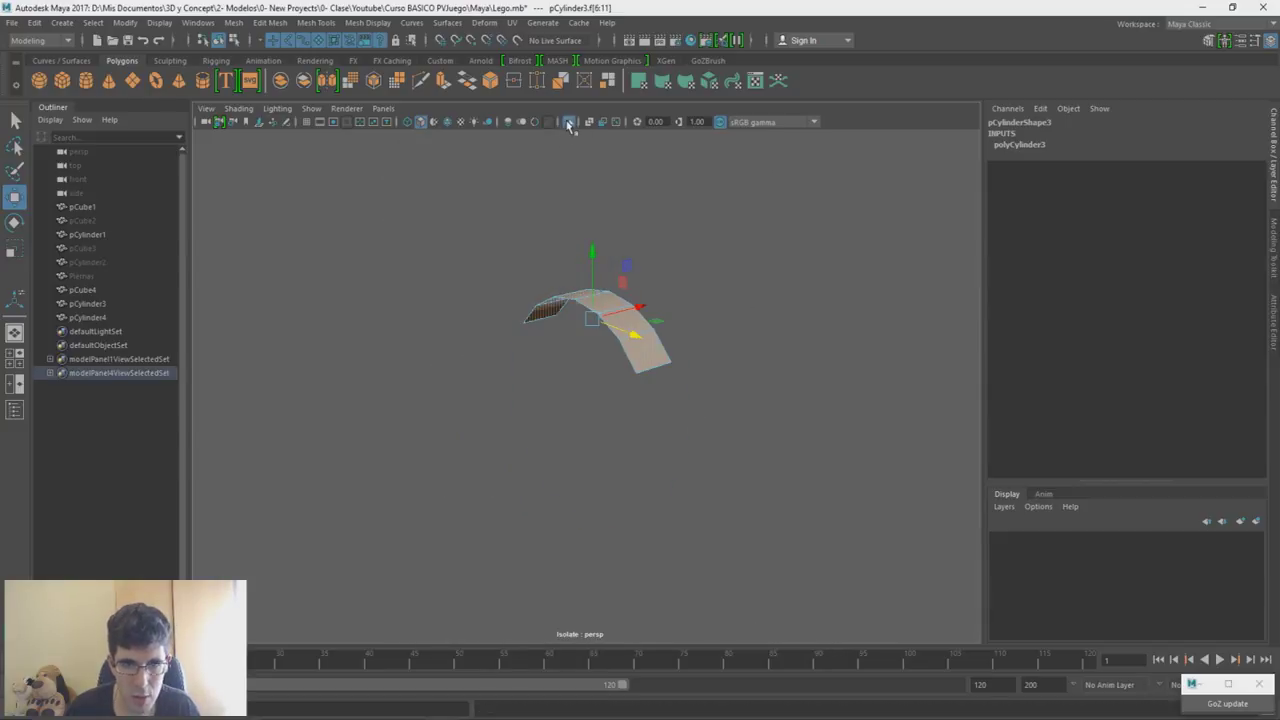
{"action": "left_click", "coordinate": [568, 123]}
{"action": "left_click_drag", "start_coordinate": [606, 298], "coordinate": [697, 341], "text": "alt"}
- Remove the outermost face at each end of the rim selection and show the whole figure
{"action": "left_click", "coordinate": [569, 121]}
{"action": "left_click", "coordinate": [662, 339], "text": "ctrl"}
{"action": "left_click_drag", "start_coordinate": [530, 348], "coordinate": [628, 408], "text": "alt"}
{"action": "left_click", "coordinate": [501, 347], "text": "ctrl"}
{"action": "left_click", "coordinate": [567, 121]}
{"action": "left_click_drag", "start_coordinate": [600, 180], "coordinate": [733, 236], "text": "alt"}
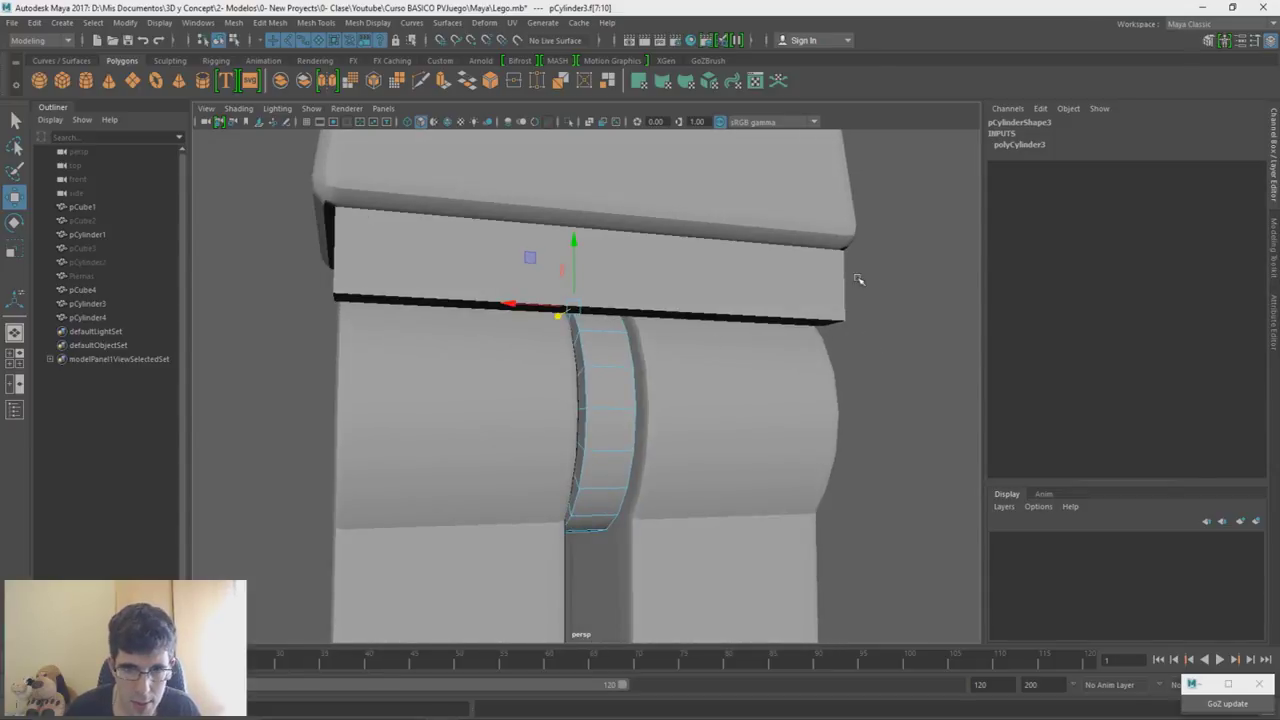
- Extrude the selected top rim faces of the central disc and raise them above the disc, working with the disc isolated
{"action": "right_click_drag", "start_coordinate": [886, 290], "coordinate": [883, 325], "text": "shift"}
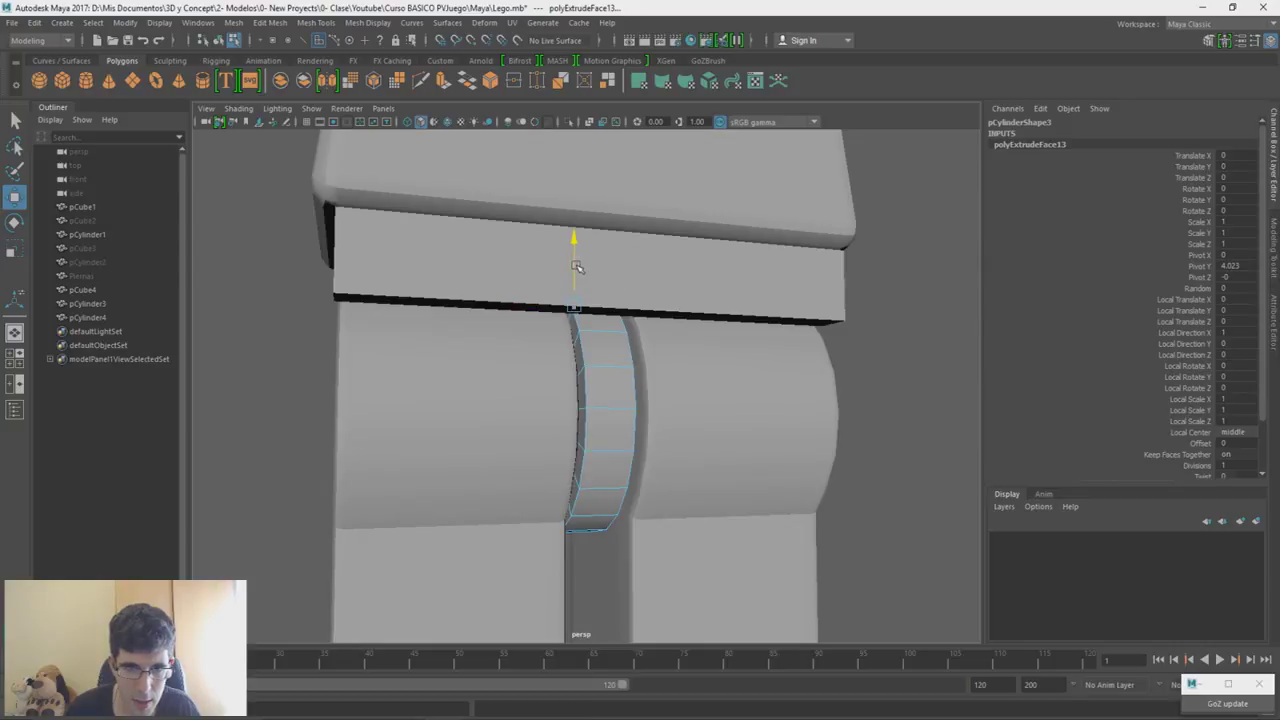
{"action": "right_click_drag", "start_coordinate": [895, 262], "coordinate": [921, 244]}
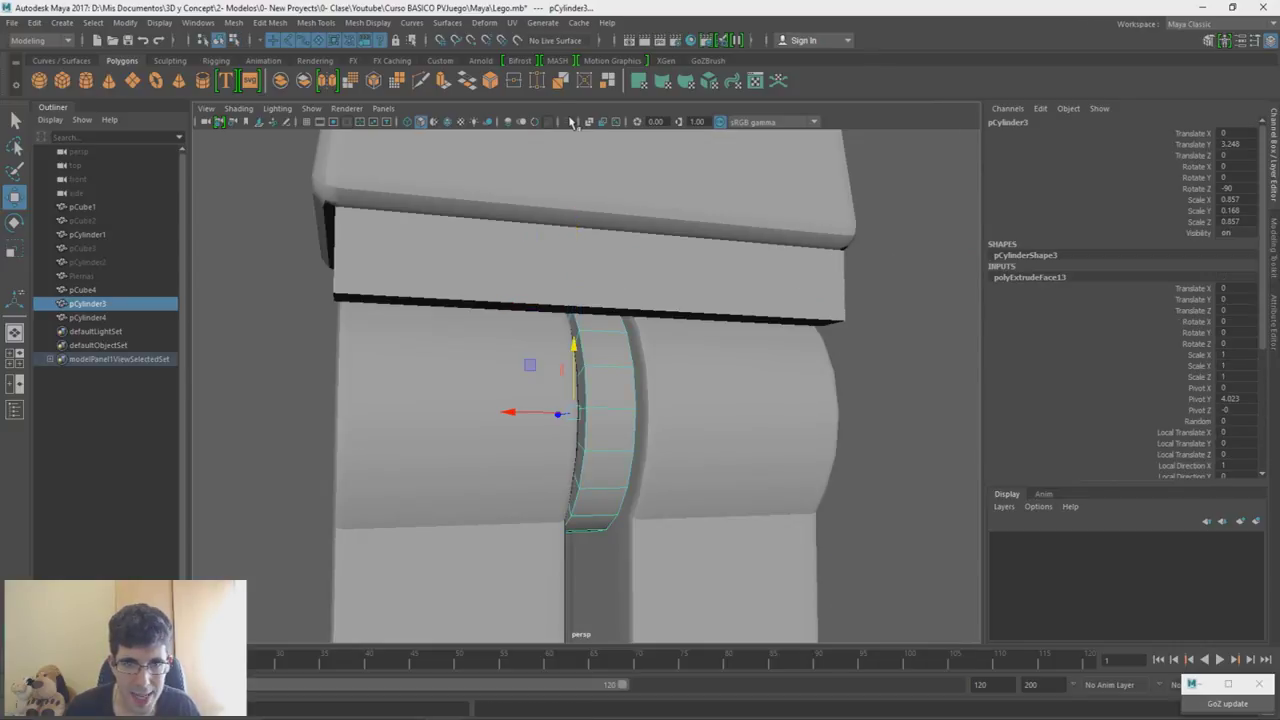
{"action": "left_click", "coordinate": [571, 121]}
{"action": "key", "text": "f"}
{"action": "right_click_drag", "start_coordinate": [677, 271], "coordinate": [650, 275]}
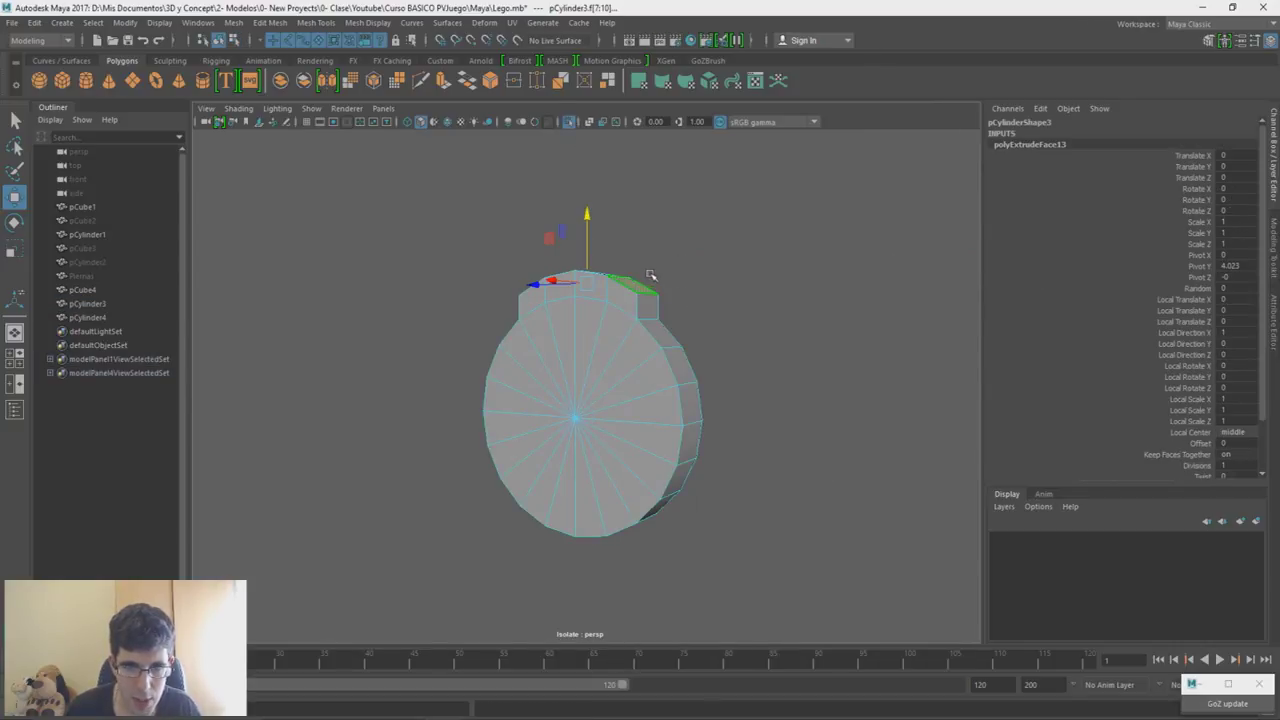
{"action": "left_click_drag", "start_coordinate": [650, 275], "coordinate": [655, 300], "text": "alt"}
{"action": "left_click_drag", "start_coordinate": [591, 243], "coordinate": [584, 199]}
- Flatten the raised faces into a level tab top, return to object selection and show the whole figure
{"action": "key", "text": "r"}
{"action": "left_click_drag", "start_coordinate": [591, 313], "coordinate": [595, 251]}
{"action": "key", "text": "w"}
{"action": "left_click_drag", "start_coordinate": [797, 379], "coordinate": [752, 400], "text": "alt"}
{"action": "right_click_drag", "start_coordinate": [752, 397], "coordinate": [808, 316]}
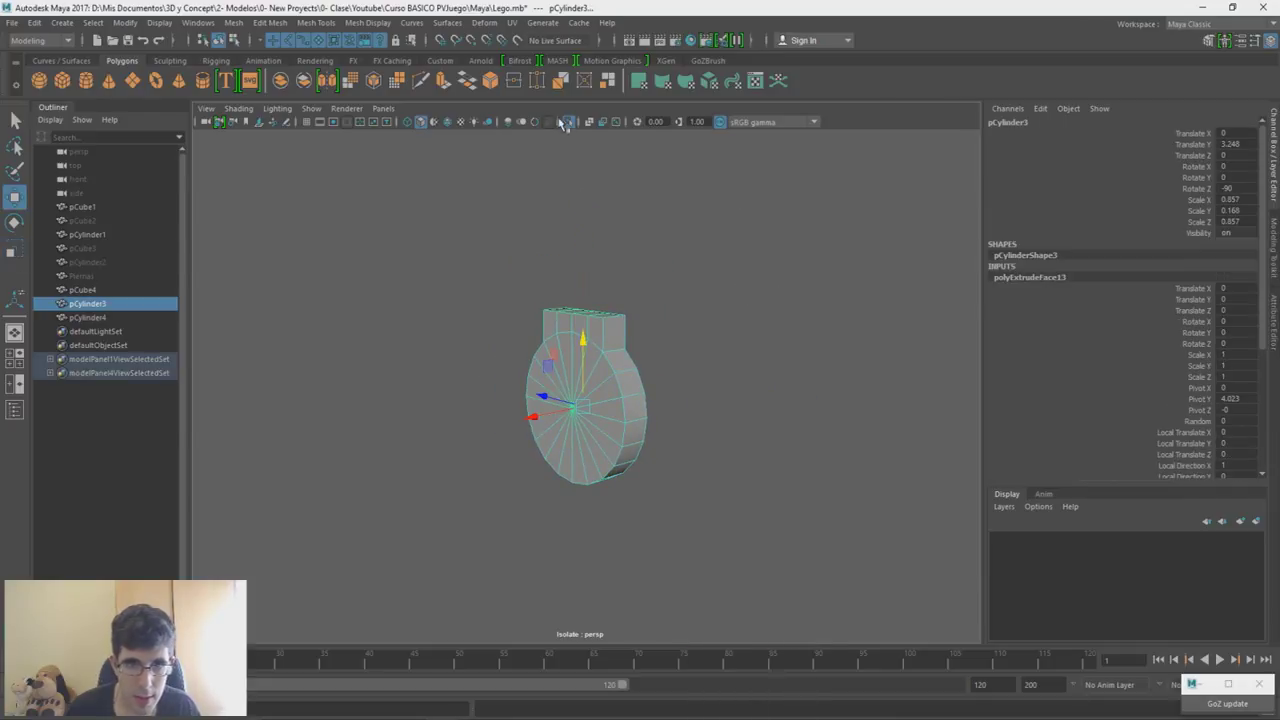
{"action": "left_click", "coordinate": [566, 123]}
{"action": "left_click_drag", "start_coordinate": [760, 364], "coordinate": [675, 345], "text": "alt"}
- Isolate the hip block and select its outer perimeter edges along the long sides and both ends
{"action": "left_click", "coordinate": [551, 300]}
{"action": "left_click_drag", "start_coordinate": [488, 384], "coordinate": [617, 341], "text": "alt"}
{"action": "left_click", "coordinate": [567, 122]}
{"action": "right_click_drag", "start_coordinate": [666, 188], "coordinate": [666, 150]}
{"action": "left_click_drag", "start_coordinate": [695, 235], "coordinate": [605, 408], "text": "alt"}
{"action": "left_click", "coordinate": [650, 333]}
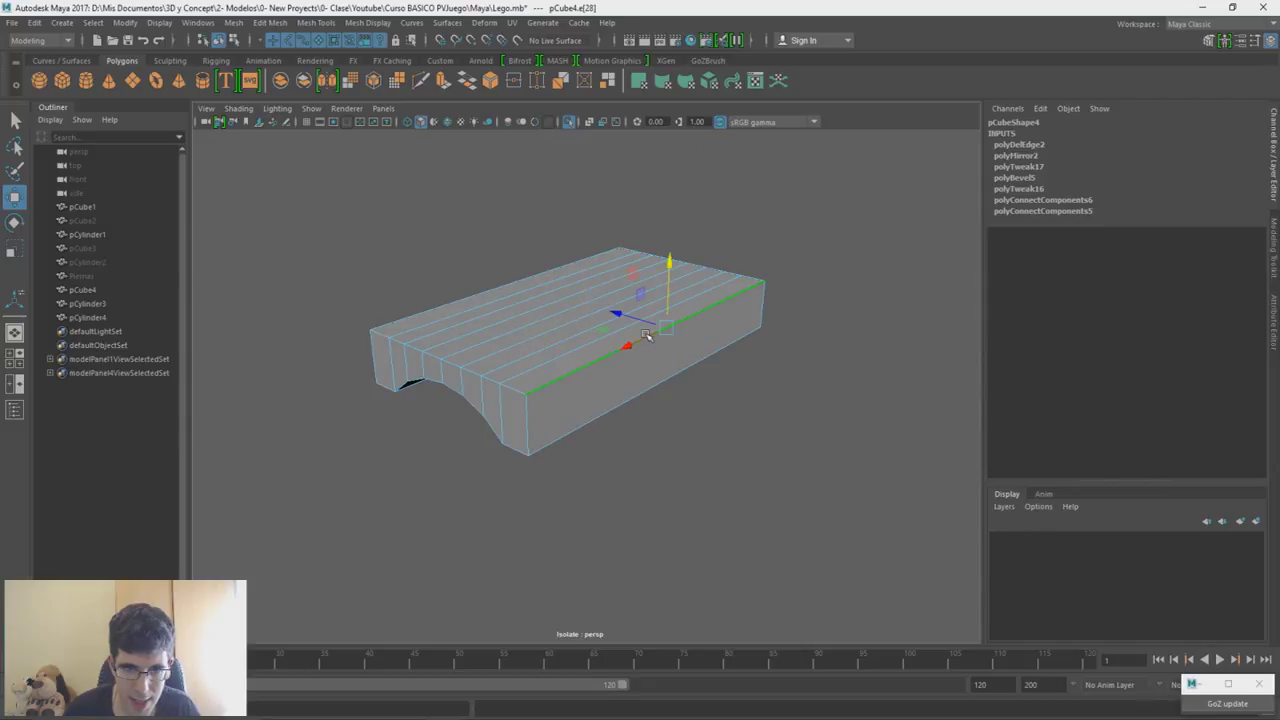
{"action": "left_click", "coordinate": [580, 425], "text": "shift"}
{"action": "left_click", "coordinate": [499, 409], "text": "shift"}
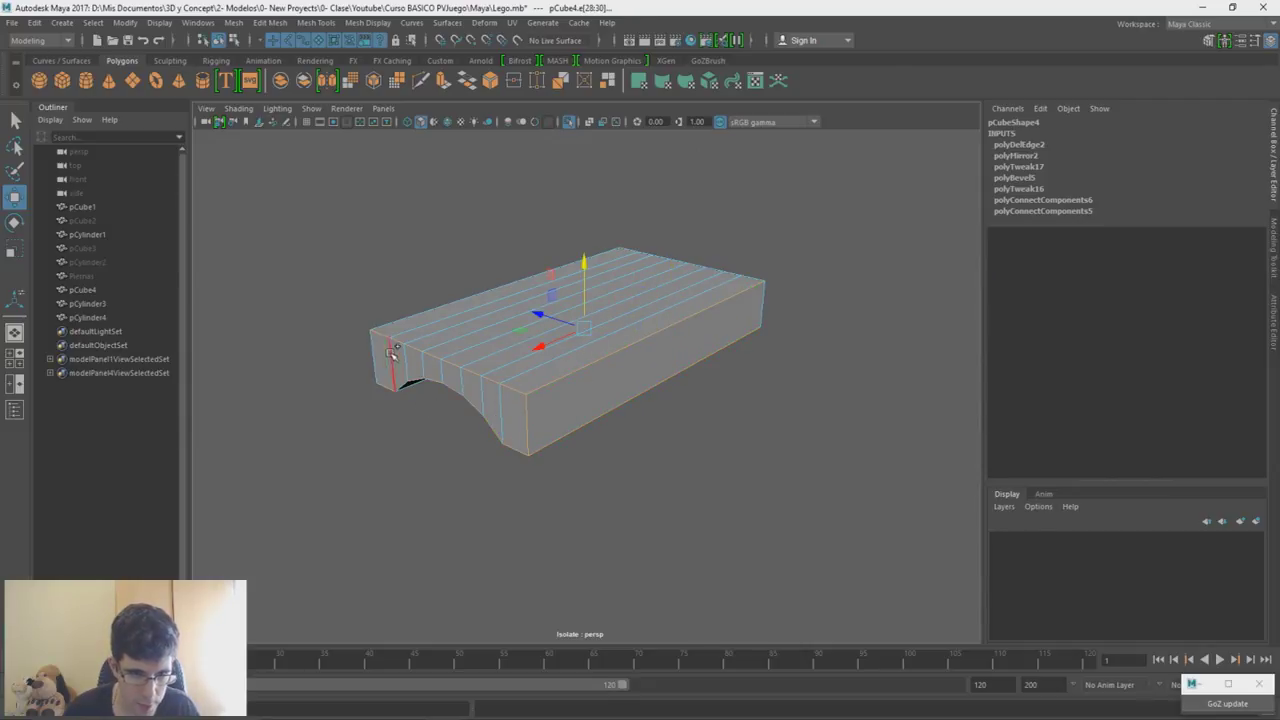
{"action": "left_click_drag", "start_coordinate": [551, 296], "coordinate": [666, 332], "text": "alt"}
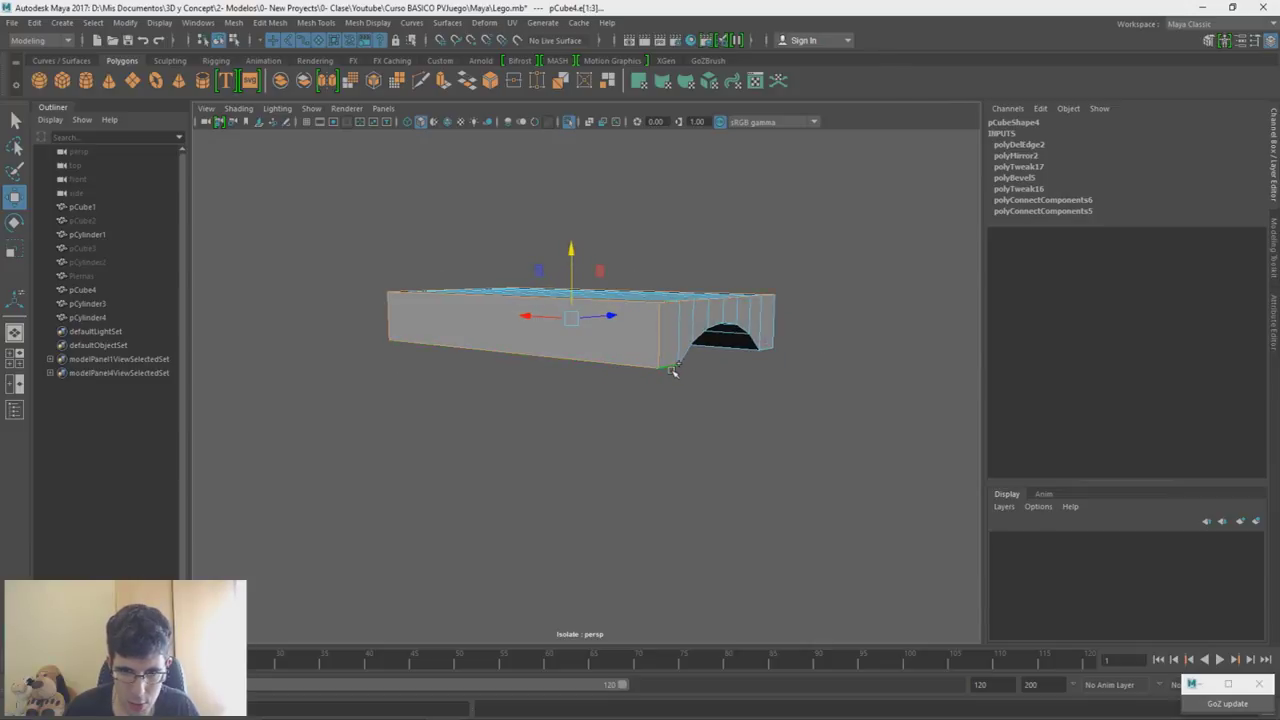
{"action": "left_click_drag", "start_coordinate": [770, 365], "coordinate": [697, 363], "text": "alt"}
{"action": "mouse_move", "coordinate": [670, 322]}
{"action": "left_mouse_down", "text": "alt"}
{"action": "mouse_move", "coordinate": [686, 286]}
{"action": "mouse_move", "coordinate": [665, 316]}
{"action": "left_mouse_up", "text": "alt"}
{"action": "left_click_drag", "start_coordinate": [712, 387], "coordinate": [760, 305], "text": "alt"}
- Bevel the selected hip block edges, adjust the bevel, and show the whole figure in object selection
{"action": "right_click_drag", "start_coordinate": [762, 310], "coordinate": [748, 391], "text": "shift"}
{"action": "left_click_drag", "start_coordinate": [789, 418], "coordinate": [784, 407]}
{"action": "left_click_drag", "start_coordinate": [752, 323], "coordinate": [540, 290], "text": "alt"}
{"action": "right_click_drag", "start_coordinate": [540, 320], "coordinate": [580, 384], "text": "alt"}
{"action": "left_click_drag", "start_coordinate": [579, 384], "coordinate": [570, 441], "text": "alt"}
{"action": "key", "text": "w"}
{"action": "right_click_drag", "start_coordinate": [620, 384], "coordinate": [581, 201]}
{"action": "left_click", "coordinate": [566, 122]}
- Isolate the central disc and select the outline edges on both of its flat sides, including around the tab
{"action": "left_click_drag", "start_coordinate": [882, 420], "coordinate": [866, 387], "text": "alt"}
{"action": "left_click", "coordinate": [547, 389]}
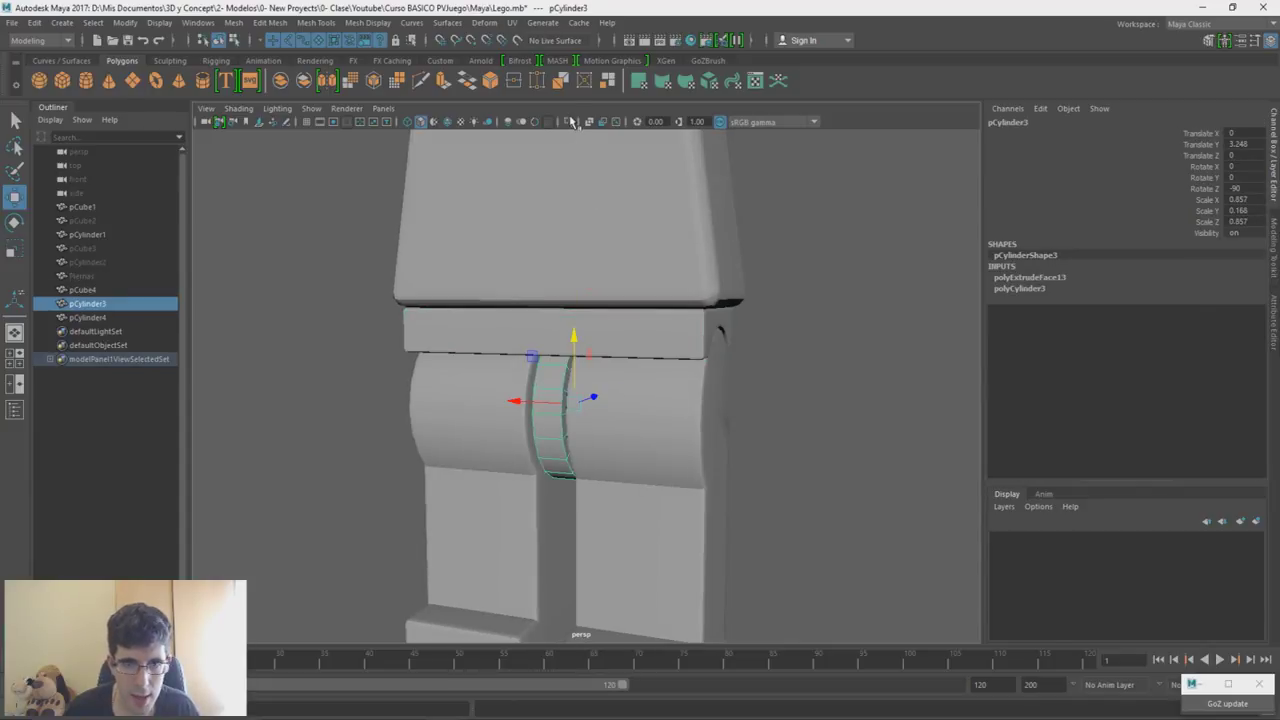
{"action": "left_click", "coordinate": [571, 122]}
{"action": "right_click_drag", "start_coordinate": [680, 345], "coordinate": [672, 300]}
{"action": "left_click", "coordinate": [565, 374]}
{"action": "double_click", "coordinate": [557, 390]}
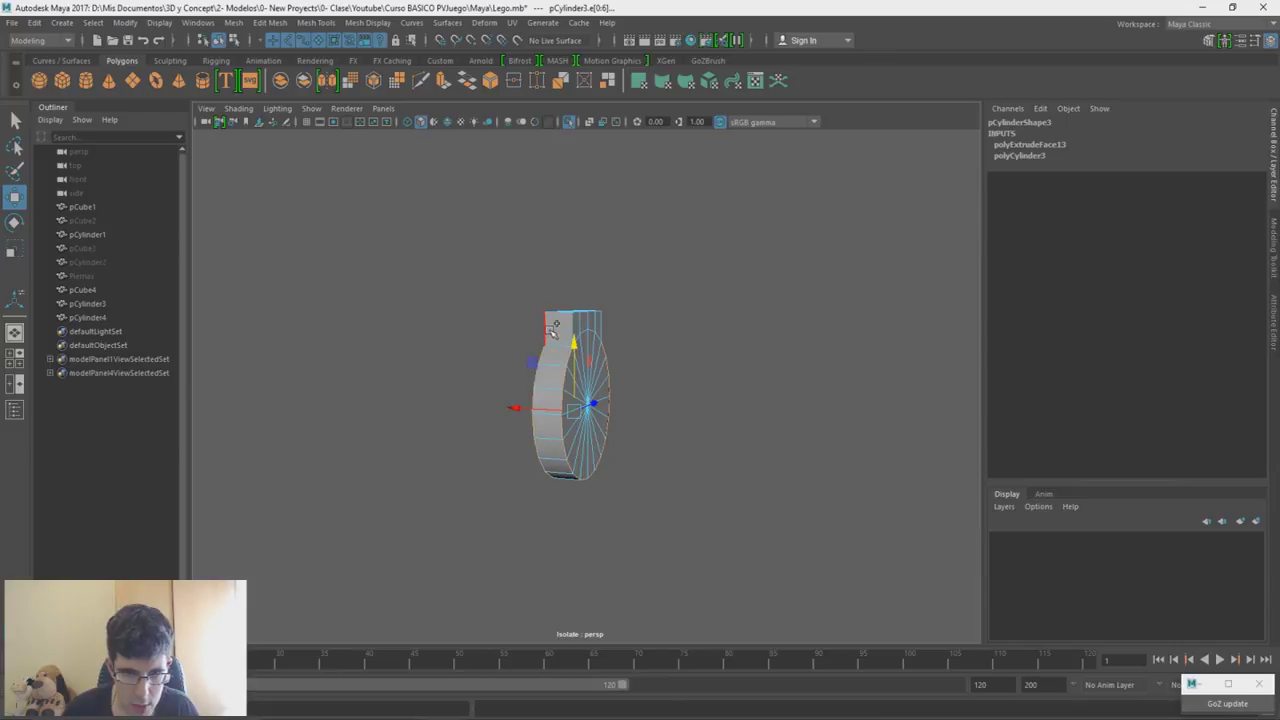
{"action": "left_click_drag", "start_coordinate": [553, 330], "coordinate": [546, 310], "text": "alt"}
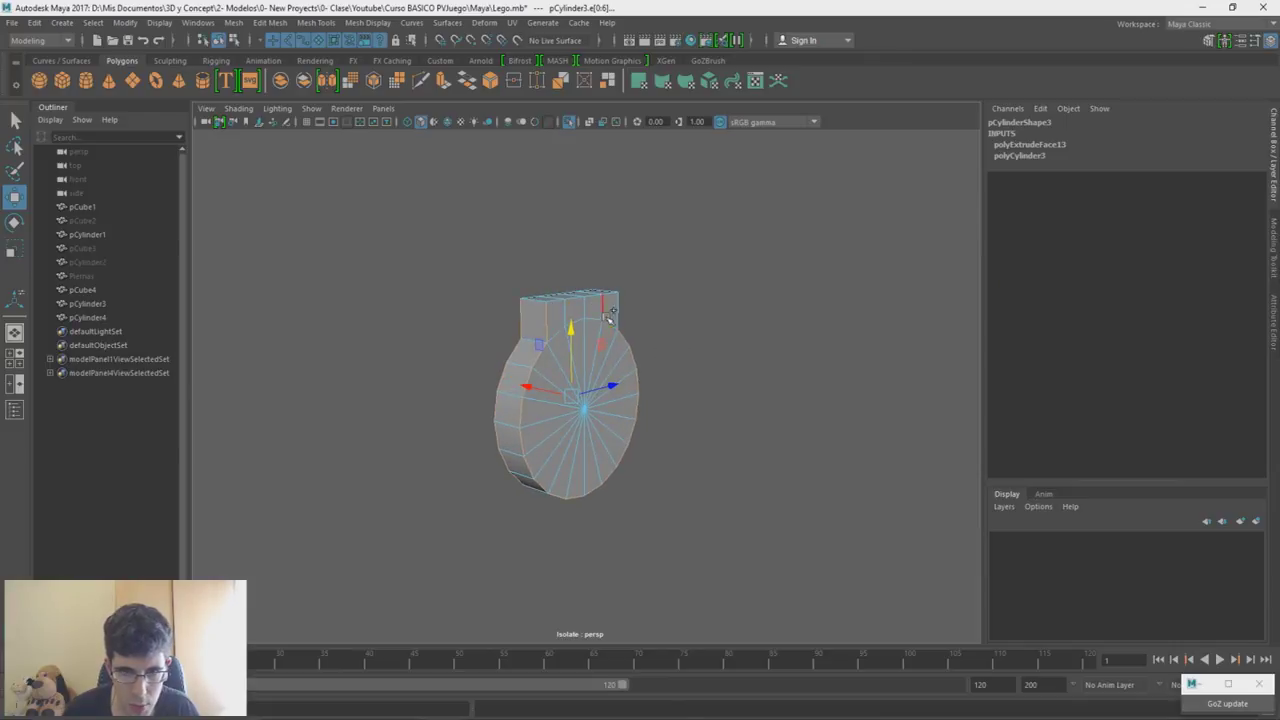
{"action": "left_click_drag", "start_coordinate": [667, 324], "coordinate": [414, 300], "text": "alt"}
{"action": "left_click_drag", "start_coordinate": [619, 306], "coordinate": [901, 395], "text": "alt"}
- Bevel the disc's outline edges with a fraction of 0.3 and 2 segments, and show the whole figure
{"action": "right_click_drag", "start_coordinate": [643, 349], "coordinate": [712, 364], "text": "shift"}
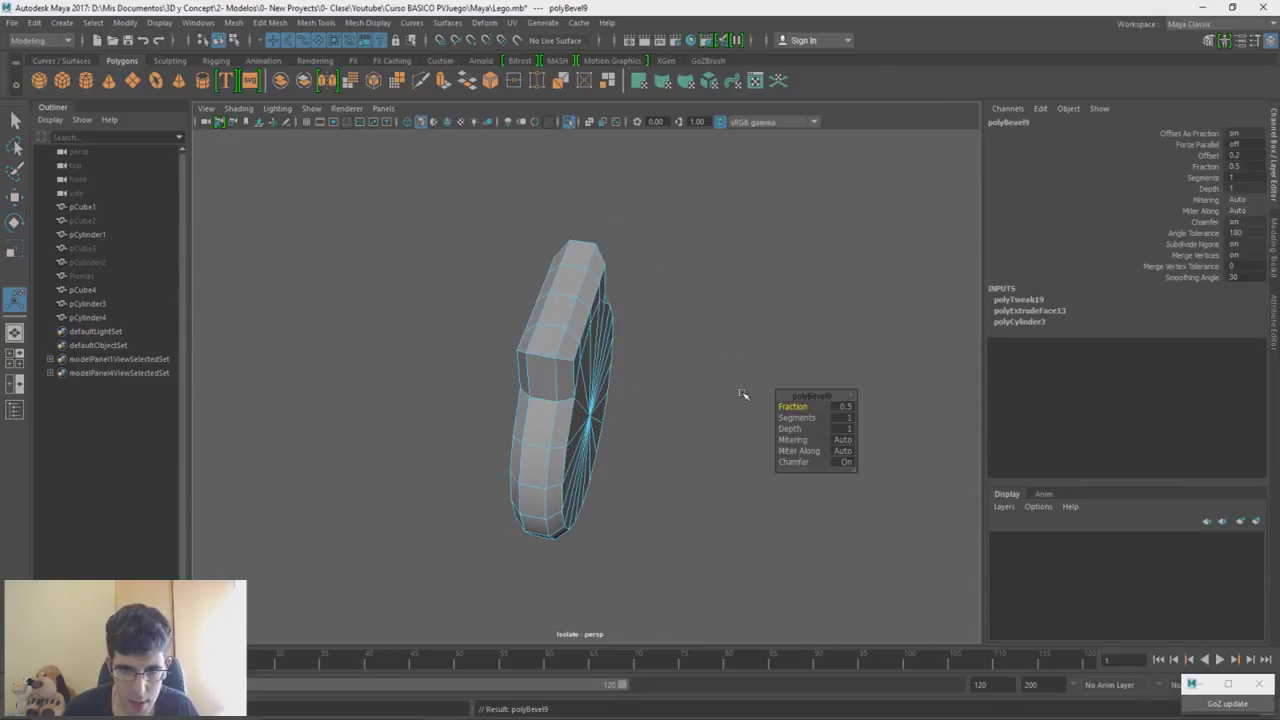
{"action": "mouse_move", "coordinate": [808, 408]}
{"action": "left_mouse_down"}
{"action": "mouse_move", "coordinate": [789, 408]}
{"action": "mouse_move", "coordinate": [799, 417]}
{"action": "left_mouse_up"}
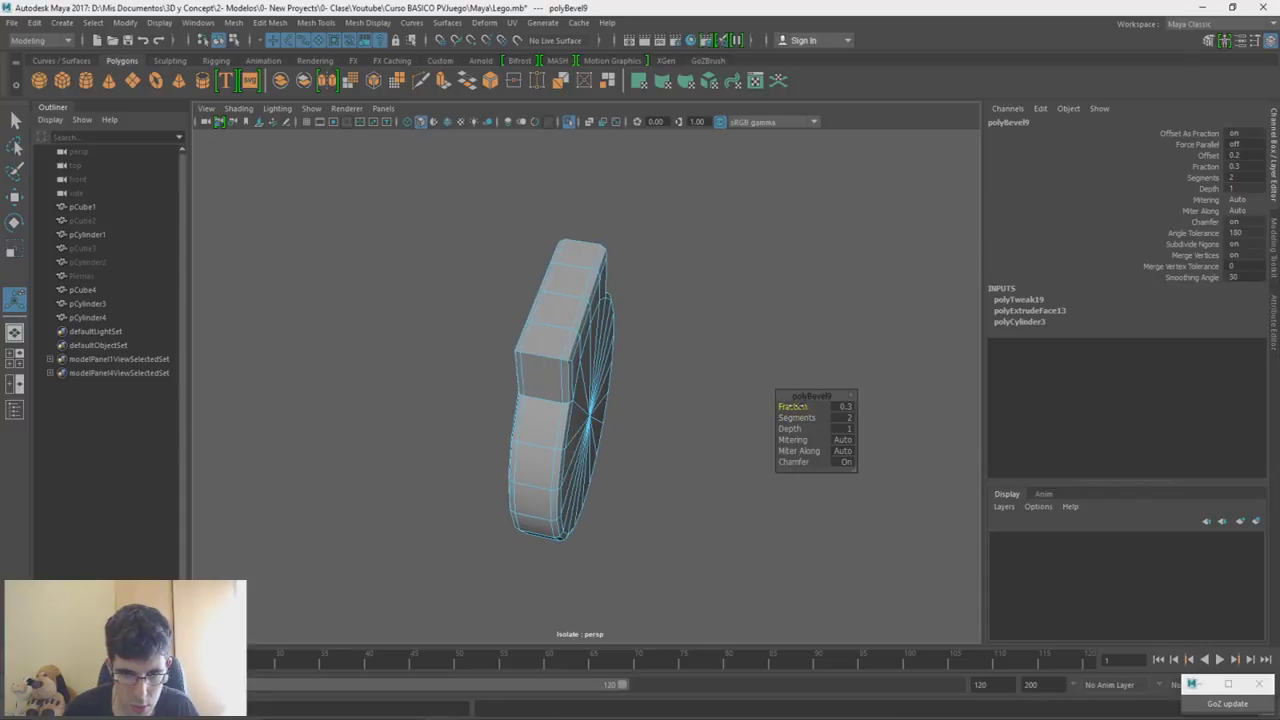
{"action": "left_click_drag", "start_coordinate": [715, 395], "coordinate": [686, 477], "text": "alt"}
{"action": "key", "text": "w"}
{"action": "right_click_drag", "start_coordinate": [692, 355], "coordinate": [757, 314]}
{"action": "scroll", "coordinate": [660, 300], "scroll_direction": "down", "scroll_amount": 2}
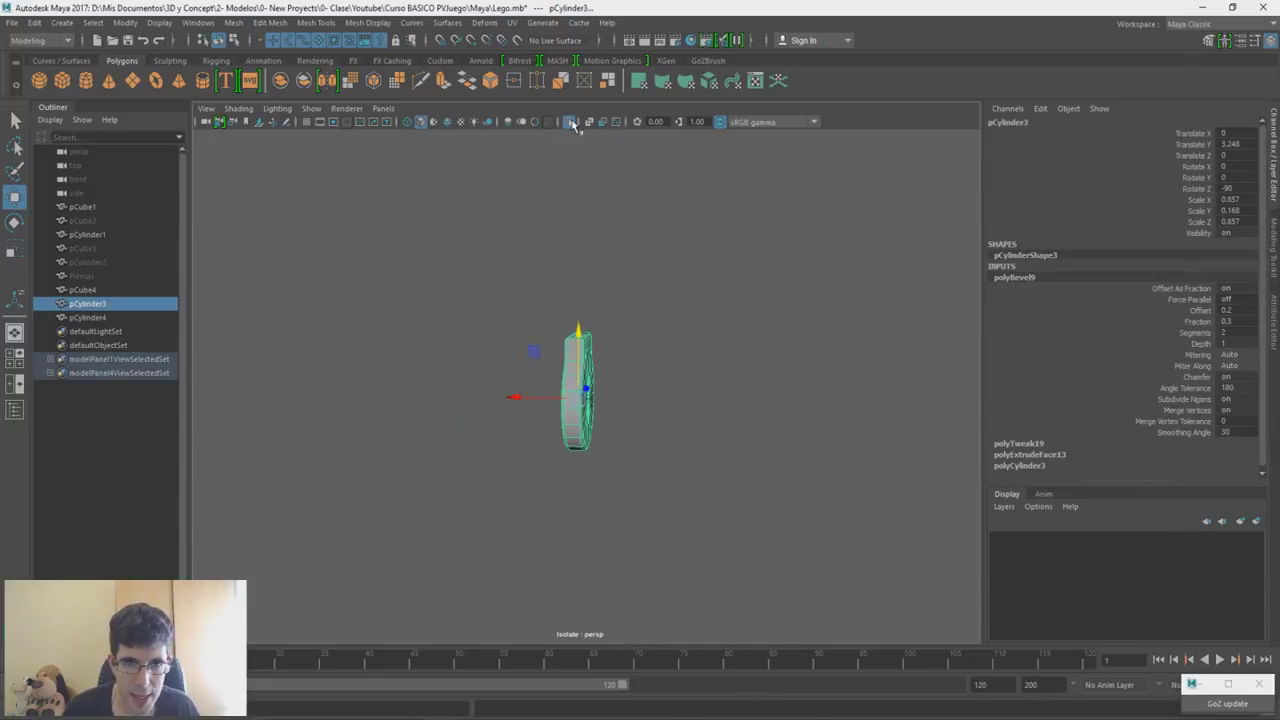
{"action": "left_click", "coordinate": [571, 122]}
- Widen the central disc between the legs to a Scale Y of 0.183
{"action": "scroll", "coordinate": [686, 360], "scroll_direction": "down", "scroll_amount": 1}
{"action": "scroll", "coordinate": [640, 450], "scroll_direction": "up", "scroll_amount": 3}
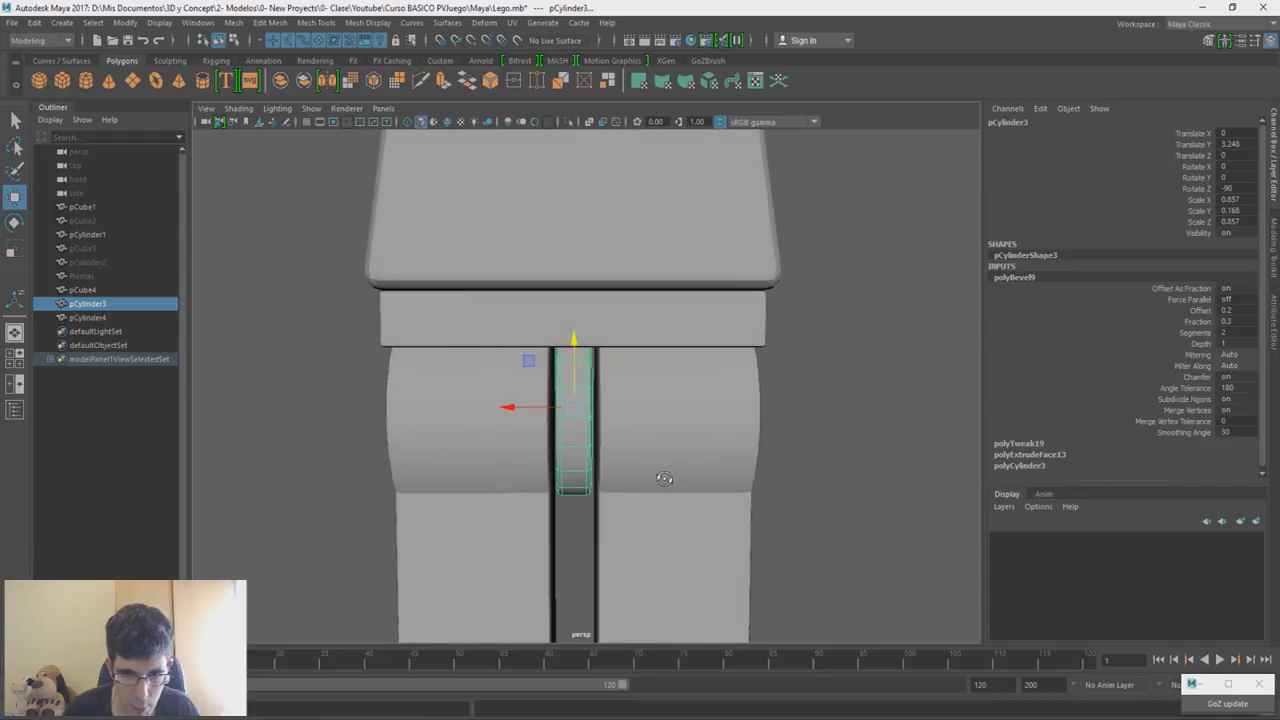
{"action": "left_click_drag", "start_coordinate": [664, 478], "coordinate": [664, 466], "text": "alt"}
{"action": "key", "text": "r"}
{"action": "left_click_drag", "start_coordinate": [514, 407], "coordinate": [511, 410]}
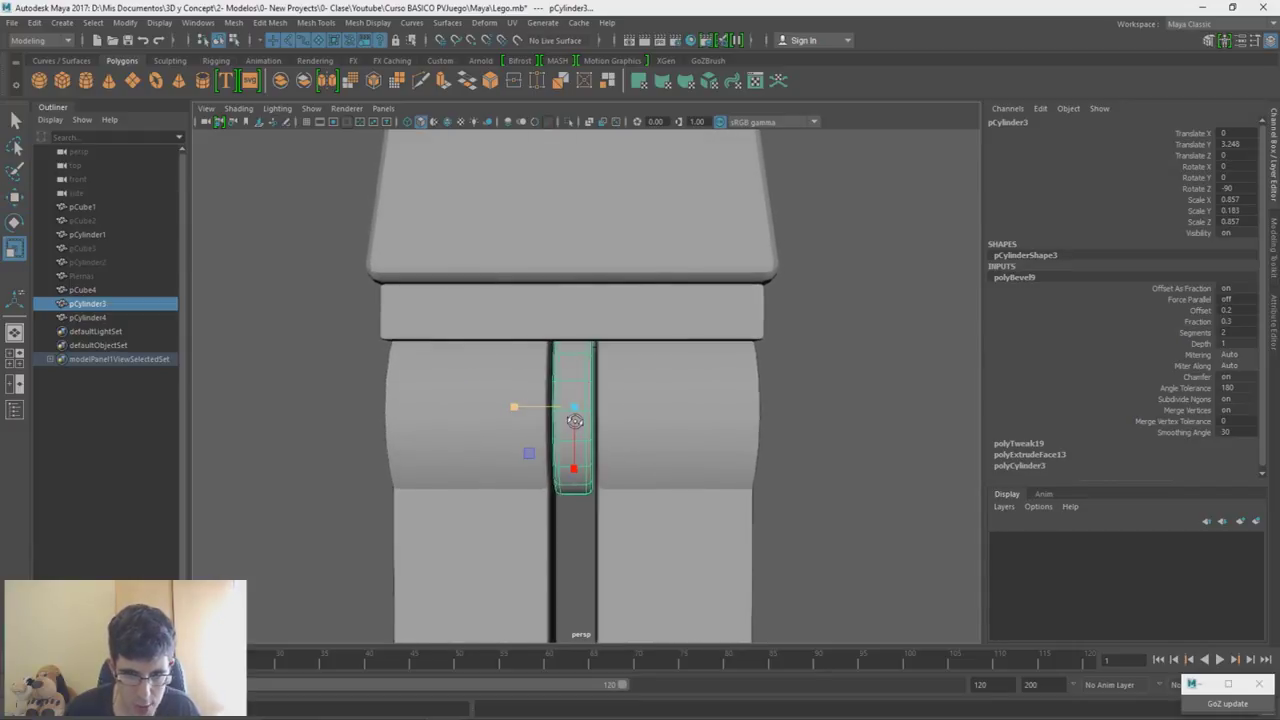
- Select all faces of the mirrored leg and delete them, leaving only the original leg
{"action": "left_click", "coordinate": [638, 415]}
{"action": "left_click_drag", "start_coordinate": [815, 472], "coordinate": [829, 449], "text": "alt"}
{"action": "right_click_drag", "start_coordinate": [771, 504], "coordinate": [740, 346], "text": "alt"}
{"action": "left_click_drag", "start_coordinate": [671, 366], "coordinate": [641, 388], "text": "alt"}
{"action": "right_click_drag", "start_coordinate": [639, 401], "coordinate": [636, 443], "text": "alt"}
{"action": "right_click_drag", "start_coordinate": [314, 337], "coordinate": [319, 377]}
{"action": "scroll", "coordinate": [321, 377], "scroll_direction": "down", "scroll_amount": 3}
{"action": "left_click_drag", "start_coordinate": [380, 247], "coordinate": [579, 702]}
{"action": "key", "text": "Delete"}
- Widen the remaining leg so it meets the central disc, to a Scale Y of 0.757
{"action": "scroll", "coordinate": [630, 432], "scroll_direction": "up", "scroll_amount": 5}
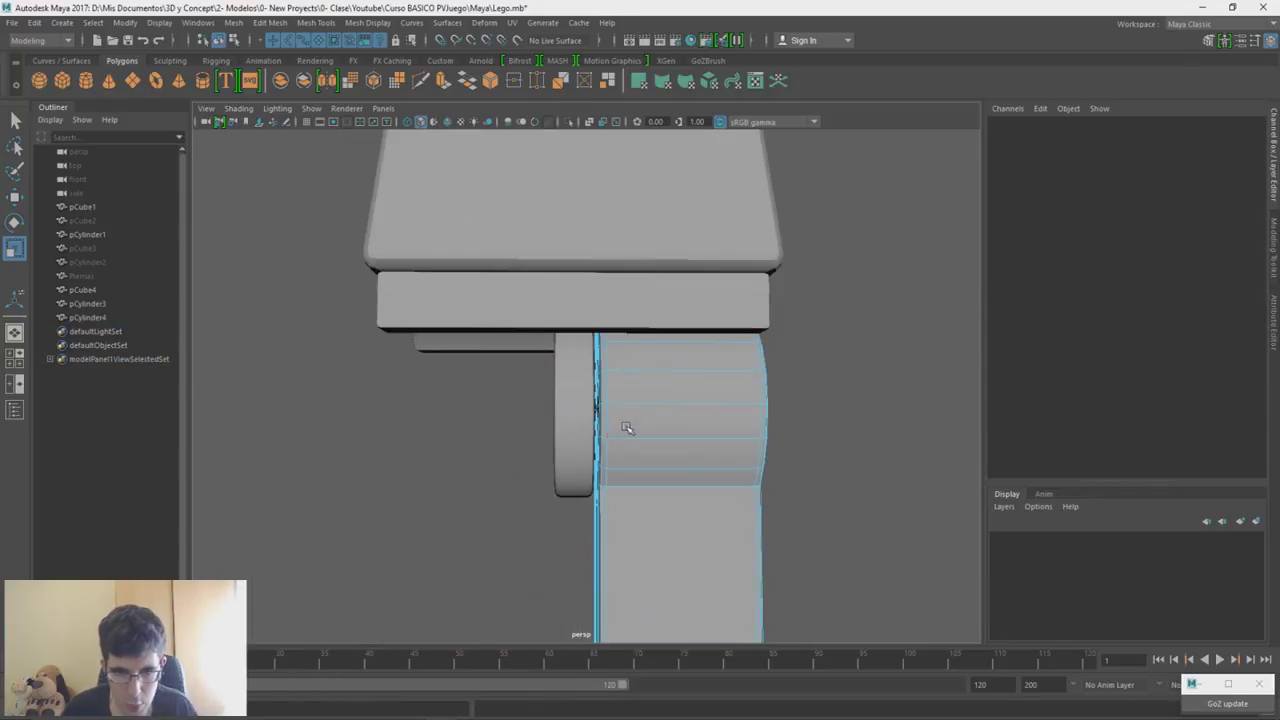
{"action": "right_click_drag", "start_coordinate": [805, 434], "coordinate": [838, 402]}
{"action": "left_click", "coordinate": [870, 315]}
{"action": "left_click_drag", "start_coordinate": [611, 409], "coordinate": [613, 411]}
{"action": "left_click_drag", "start_coordinate": [705, 434], "coordinate": [642, 412], "text": "alt"}
{"action": "key", "text": "w"}
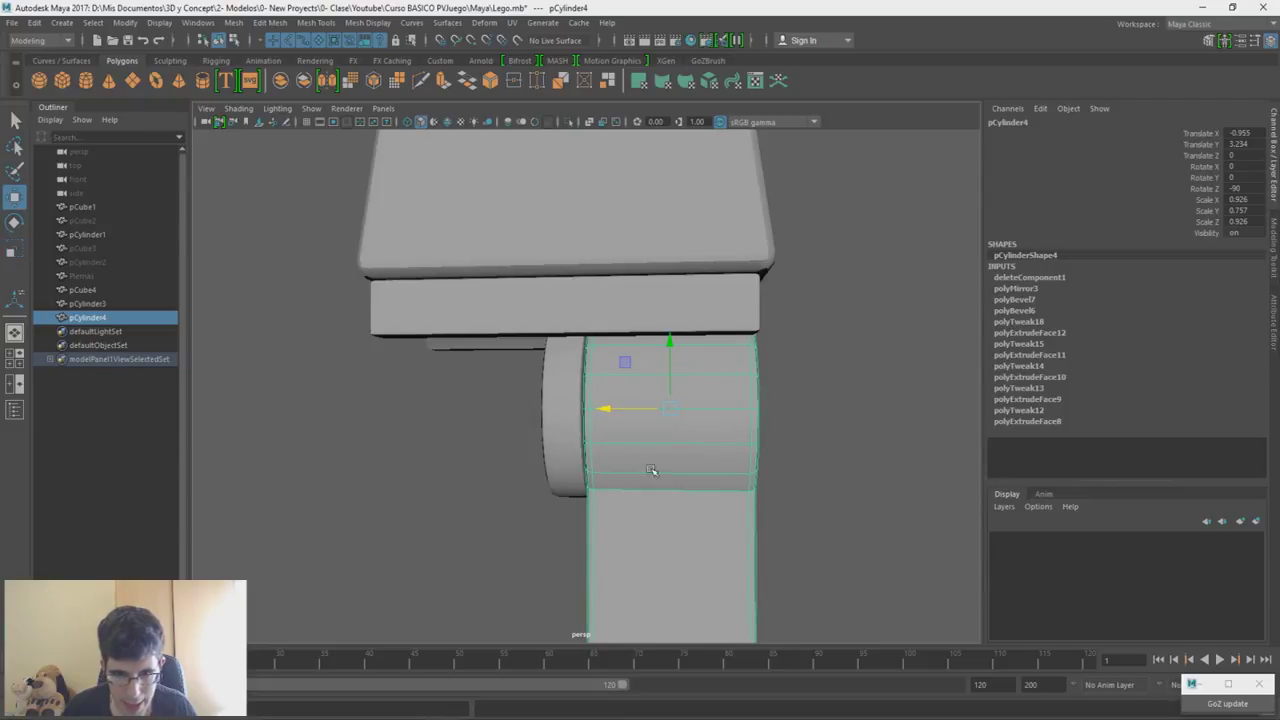
- Mirror the leg across the world X axis in the positive direction with merged borders, and clear the selection
{"action": "right_click_drag", "start_coordinate": [828, 450], "coordinate": [811, 555], "text": "shift"}
{"action": "key", "text": "w"}
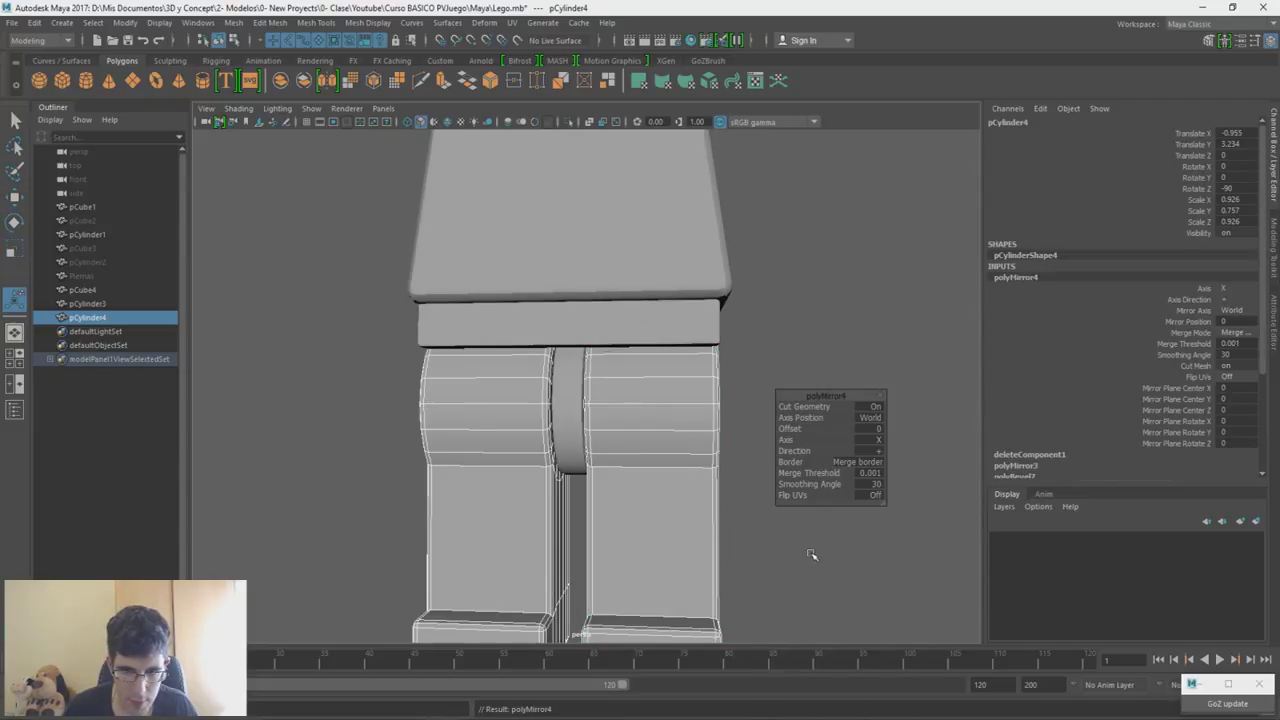
{"action": "left_click_drag", "start_coordinate": [762, 427], "coordinate": [783, 425], "text": "alt"}
{"action": "scroll", "coordinate": [752, 323], "scroll_direction": "down", "scroll_amount": 5}
{"action": "left_click", "coordinate": [710, 388]}
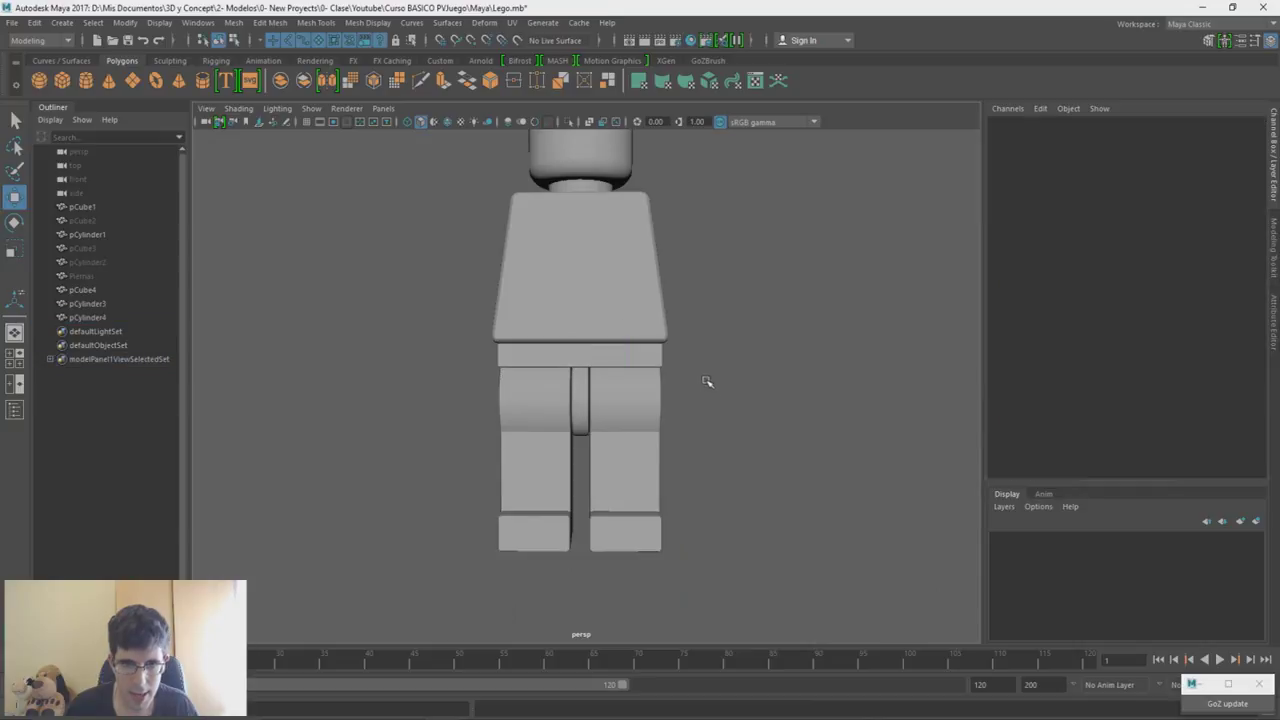
- Select the vertices level with the top of the feet from the side, and return the legs to object selection
{"action": "right_click_drag", "start_coordinate": [709, 389], "coordinate": [693, 221], "text": "alt"}
{"action": "left_click_drag", "start_coordinate": [708, 349], "coordinate": [651, 357], "text": "alt"}
{"action": "right_click_drag", "start_coordinate": [651, 357], "coordinate": [652, 592], "text": "alt"}
{"action": "middle_click_drag", "start_coordinate": [664, 522], "coordinate": [691, 420], "text": "alt"}
{"action": "left_click_drag", "start_coordinate": [691, 420], "coordinate": [597, 408], "text": "alt"}
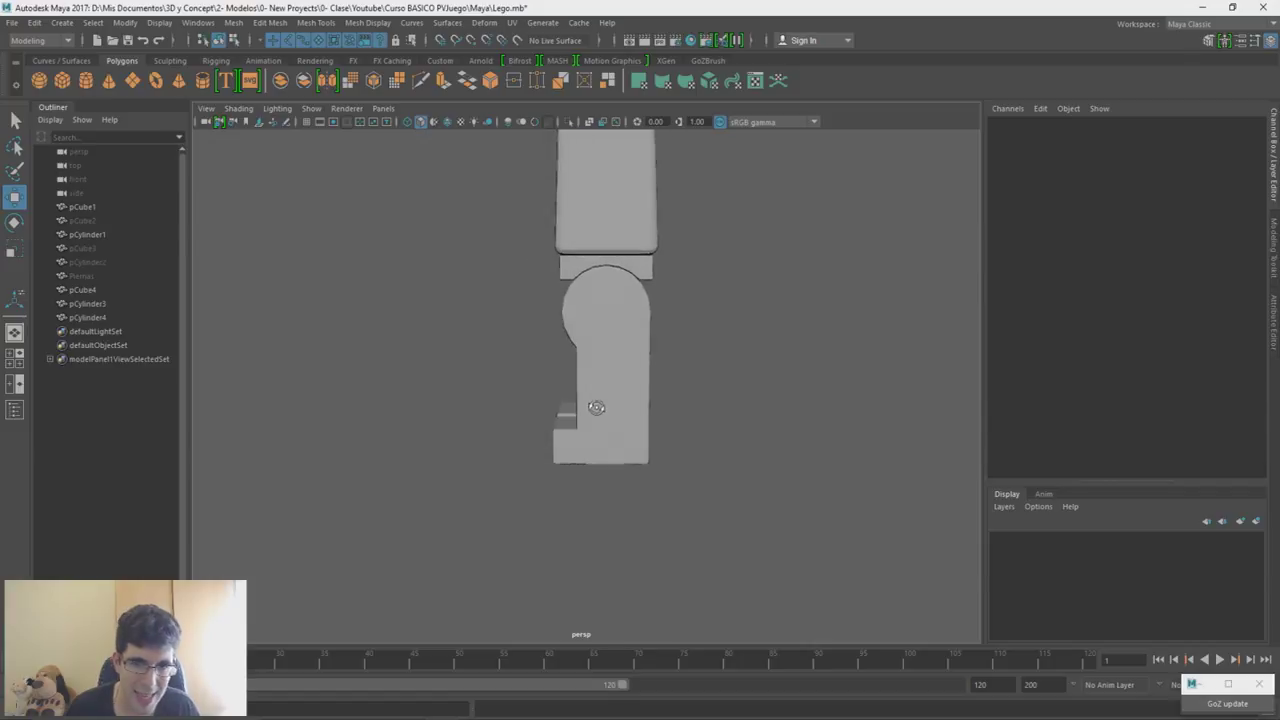
{"action": "left_click", "coordinate": [607, 448]}
{"action": "right_click_drag", "start_coordinate": [423, 331], "coordinate": [351, 337]}
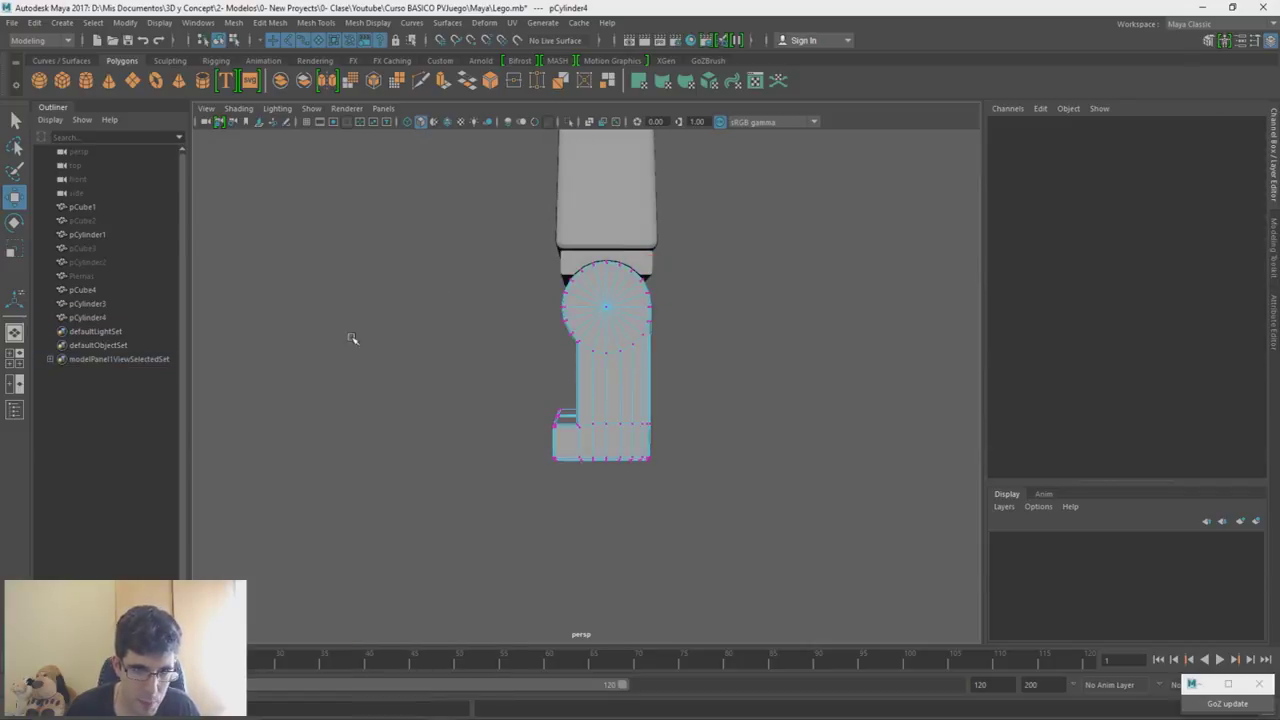
{"action": "left_click_drag", "start_coordinate": [672, 435], "coordinate": [672, 435]}
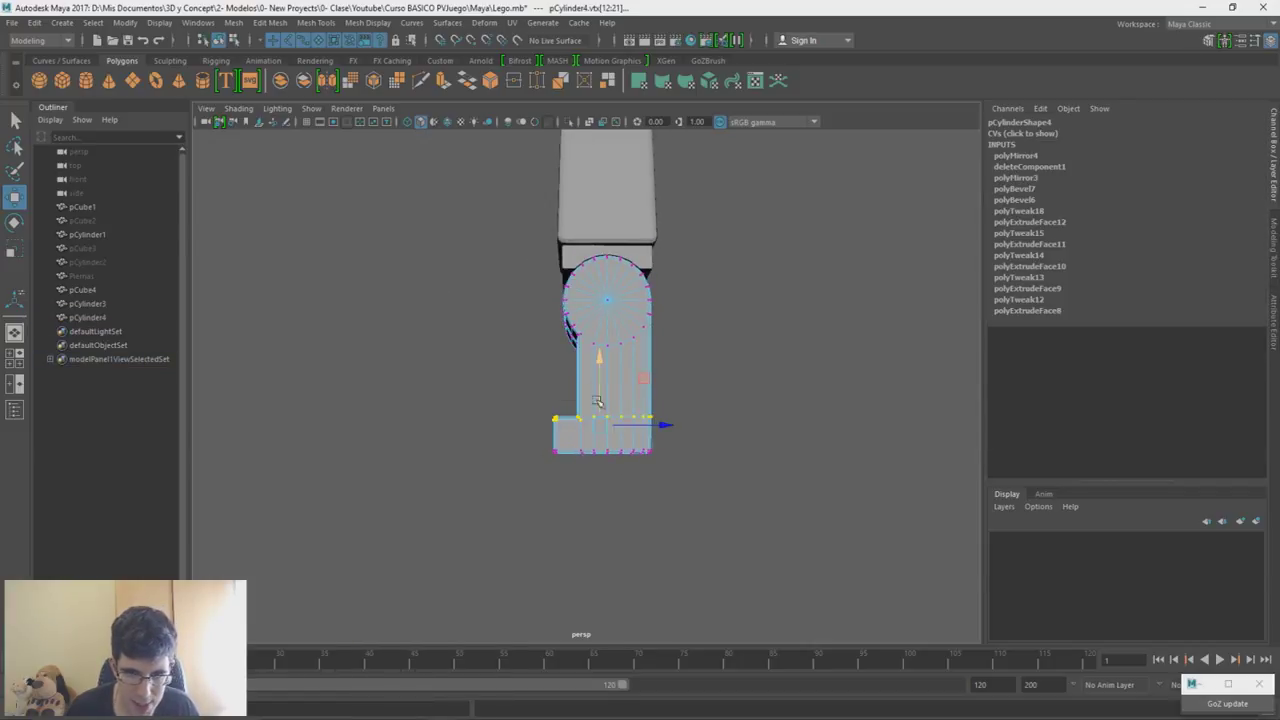
{"action": "left_click_drag", "start_coordinate": [600, 376], "coordinate": [755, 410], "text": "alt"}
{"action": "right_click_drag", "start_coordinate": [729, 378], "coordinate": [756, 328]}
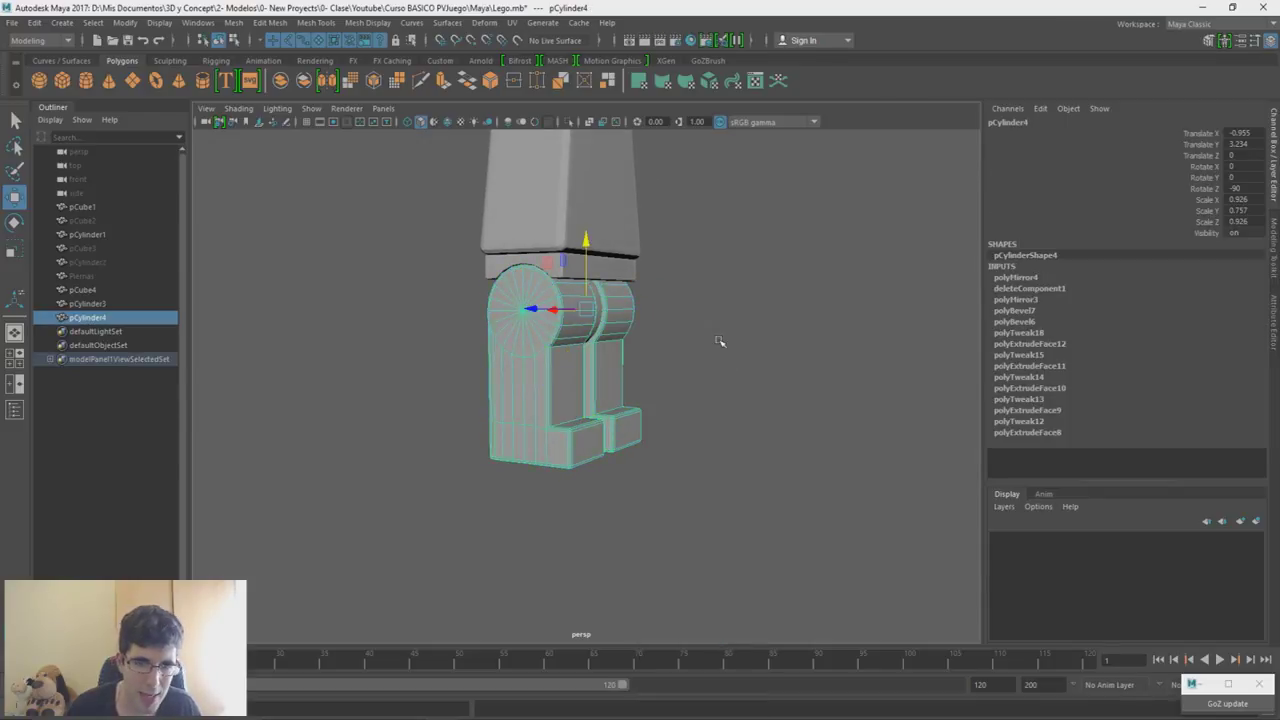
- Inspect the proportions of the whole figure, from the legs and hips up to the head
{"action": "left_click", "coordinate": [717, 343]}
{"action": "left_click_drag", "start_coordinate": [700, 388], "coordinate": [638, 384], "text": "alt"}
{"action": "right_click_drag", "start_coordinate": [638, 384], "coordinate": [597, 223], "text": "alt"}
{"action": "left_click_drag", "start_coordinate": [597, 222], "coordinate": [557, 410], "text": "alt"}
{"action": "right_click_drag", "start_coordinate": [557, 410], "coordinate": [616, 434], "text": "alt"}
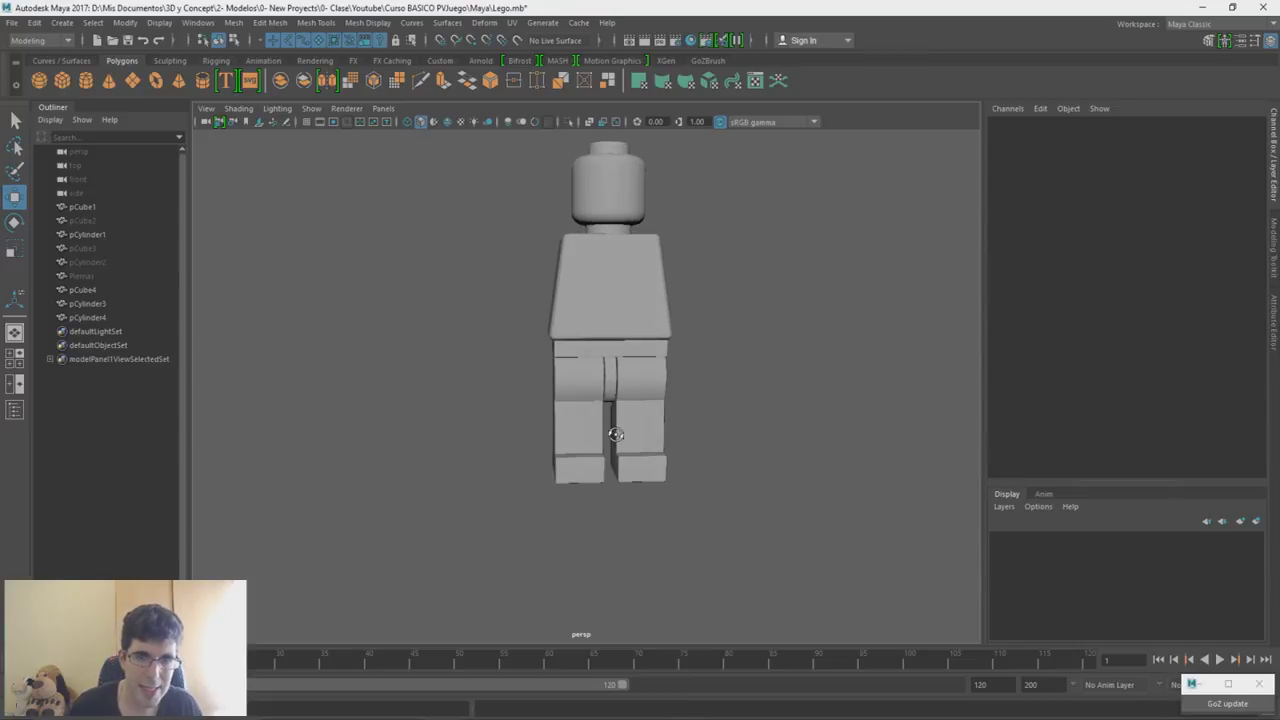
{"action": "middle_click_drag", "start_coordinate": [636, 317], "coordinate": [617, 362], "text": "alt"}
{"action": "scroll", "coordinate": [617, 361], "scroll_direction": "up", "scroll_amount": 4}
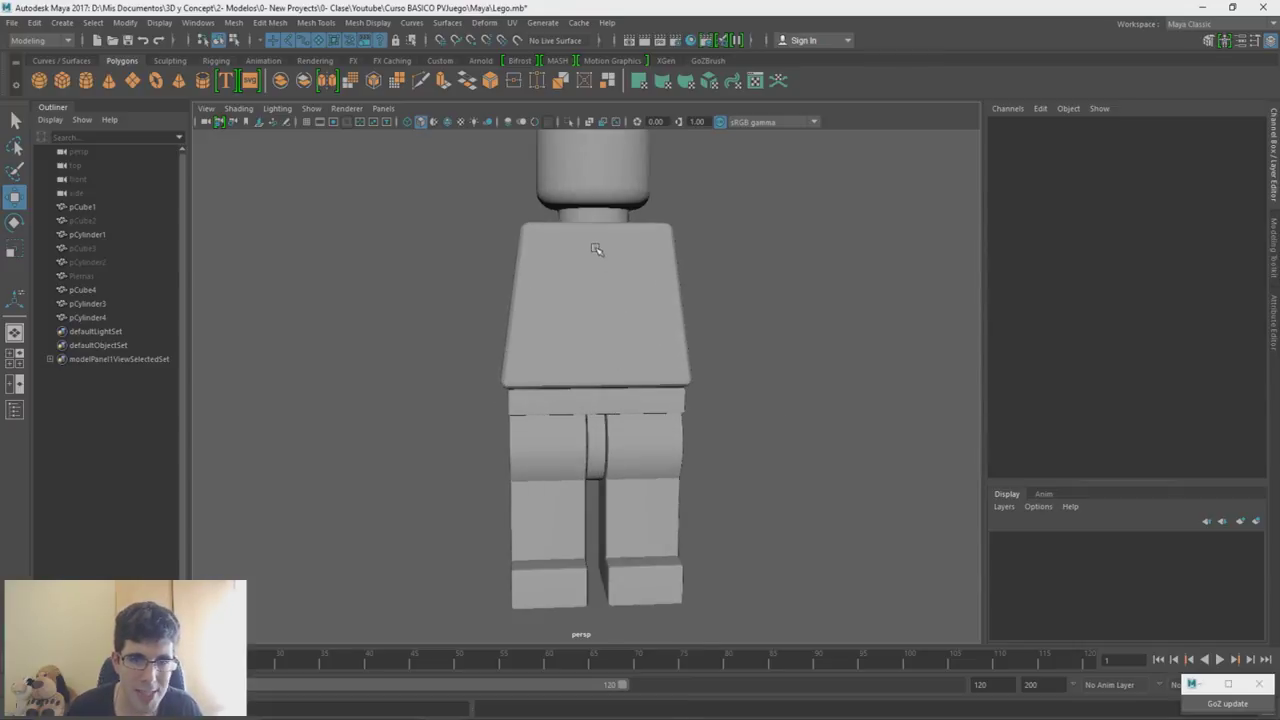
{"action": "middle_click_drag", "start_coordinate": [594, 249], "coordinate": [563, 384], "text": "alt"}
{"action": "scroll", "coordinate": [562, 380], "scroll_direction": "up", "scroll_amount": 5}
{"action": "scroll", "coordinate": [559, 374], "scroll_direction": "down", "scroll_amount": 5}
{"action": "left_click_drag", "start_coordinate": [560, 366], "coordinate": [527, 394], "text": "alt"}
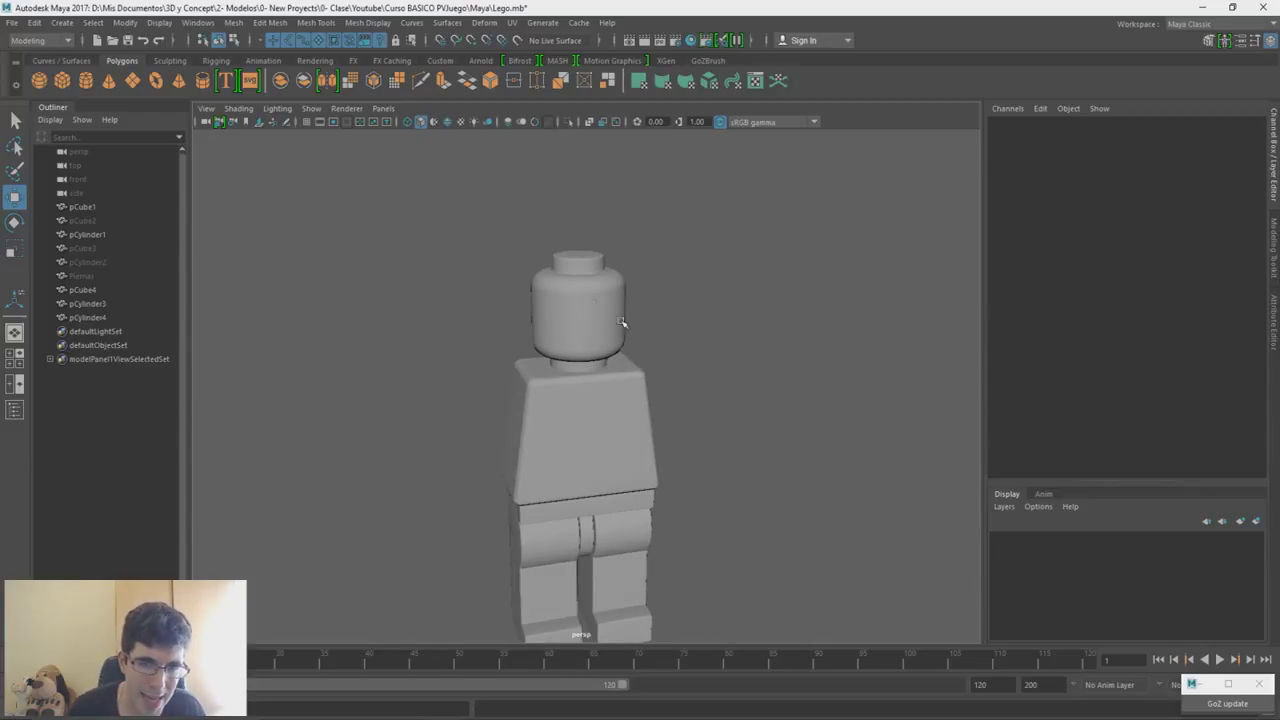
- Frame the head and compare its smooth mesh preview with the unsmoothed mesh
{"action": "left_click", "coordinate": [571, 296]}
{"action": "key", "text": "f"}
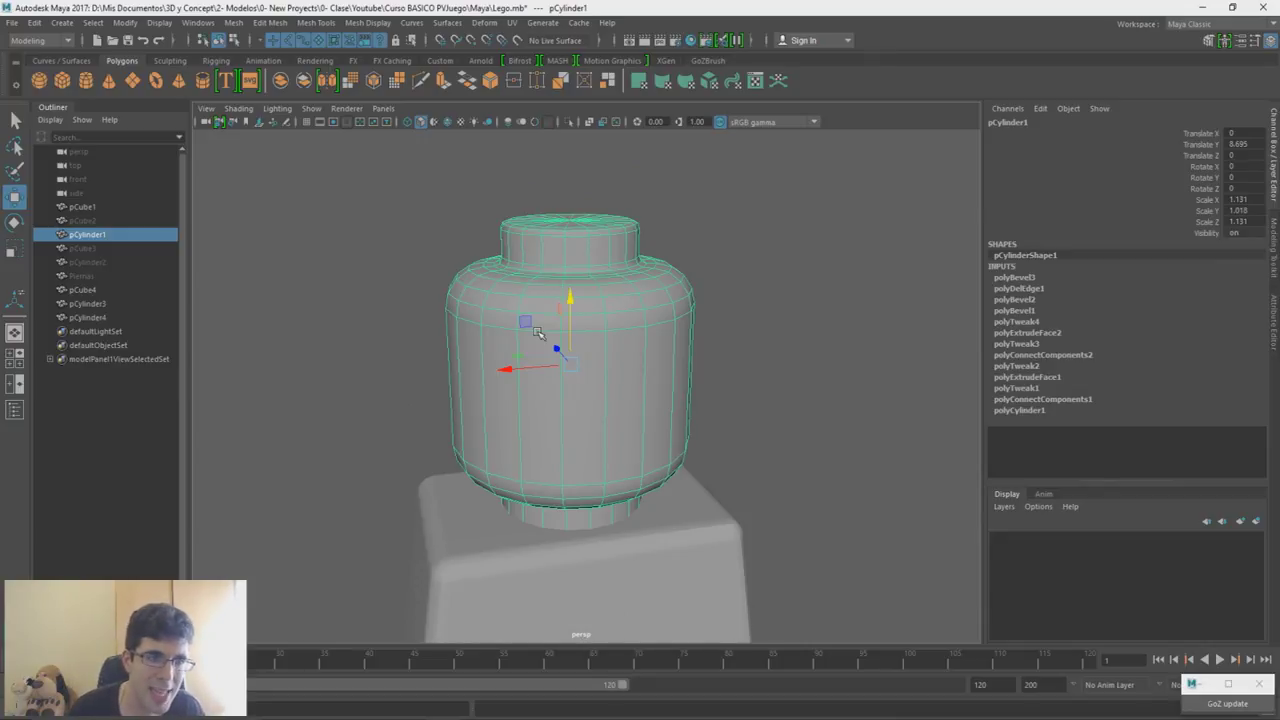
{"action": "key", "text": "1"}
{"action": "key", "text": "3"}
{"action": "key", "text": "1"}
{"action": "key", "text": "3"}
{"action": "key", "text": "1"}
{"action": "key", "text": "3"}
{"action": "key", "text": "1"}
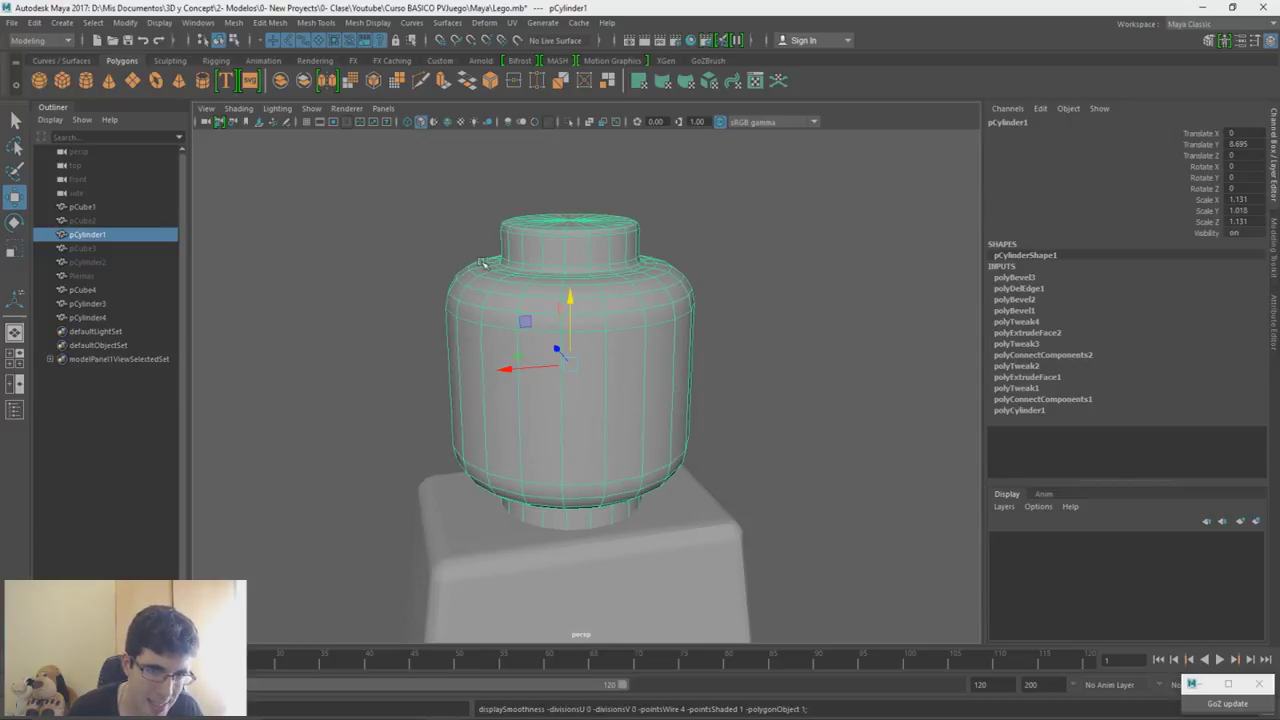
{"action": "left_click", "coordinate": [484, 263]}
{"action": "left_click", "coordinate": [478, 289]}
{"action": "left_click", "coordinate": [455, 274]}
{"action": "left_click", "coordinate": [463, 289]}
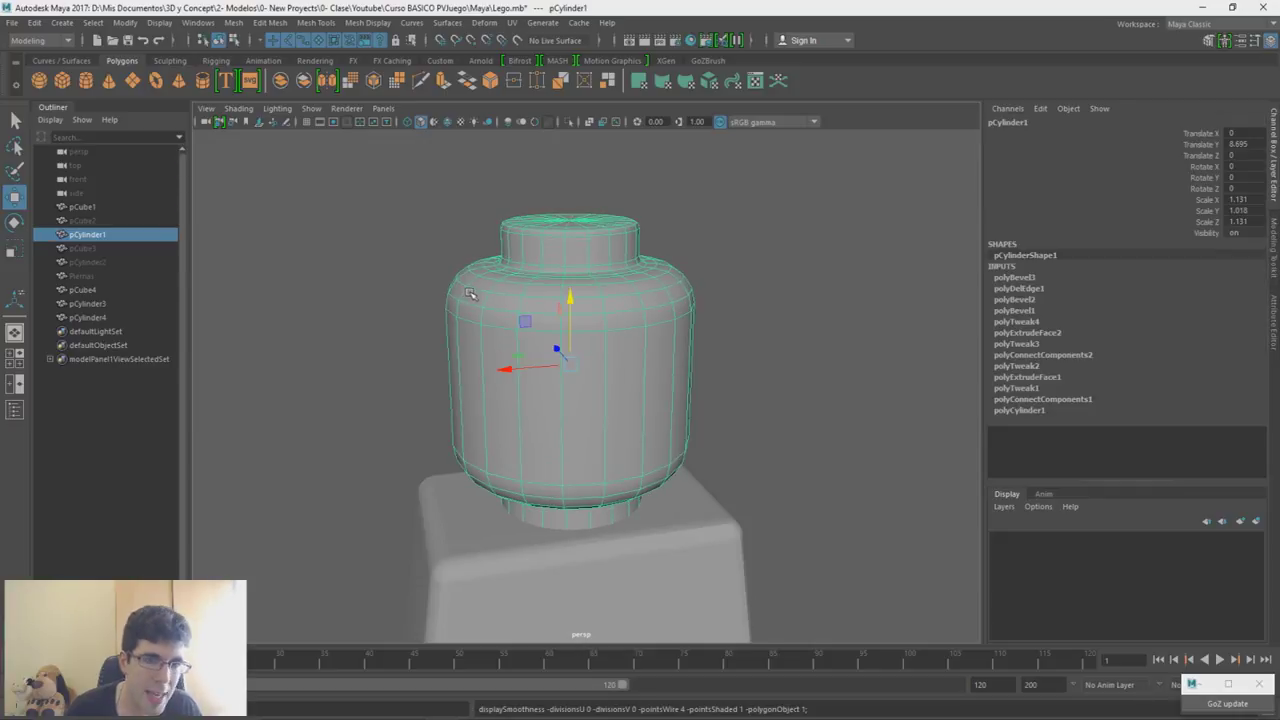
- Try smoothing the head mesh with 3 divisions, and undo the smoothing
{"action": "key", "text": "space"}
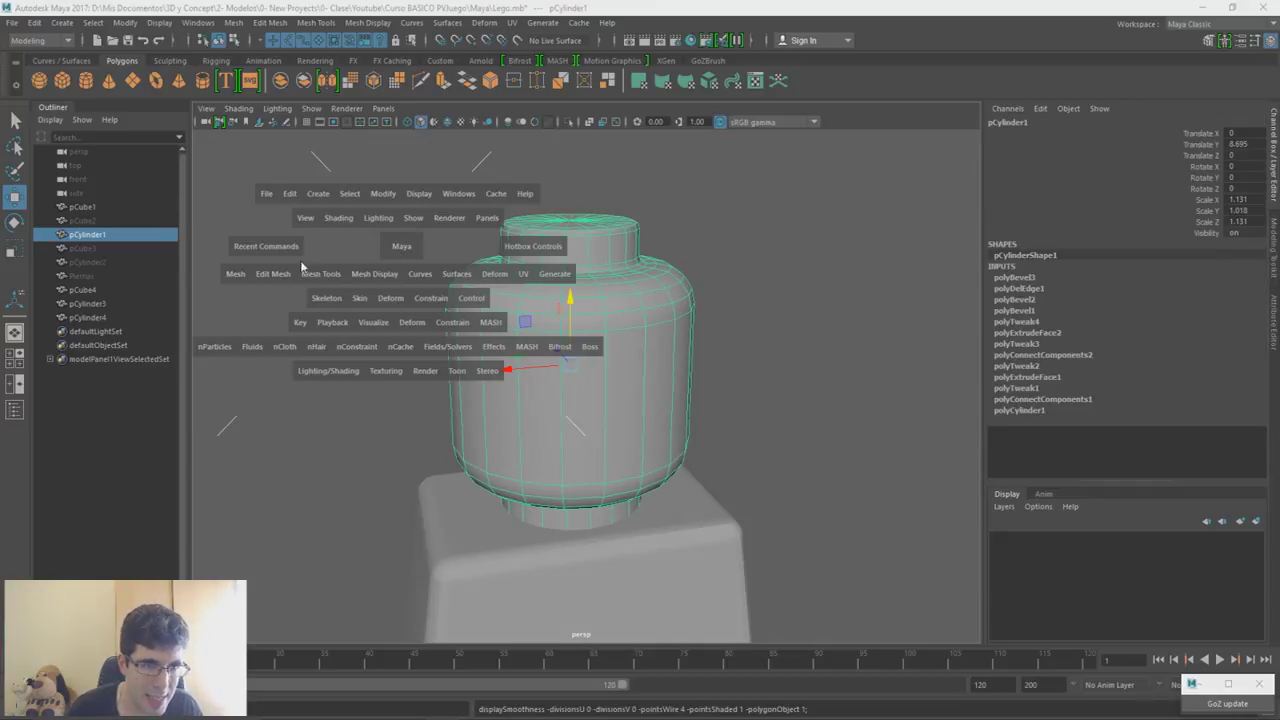
{"action": "left_click", "coordinate": [236, 275]}
{"action": "left_click", "coordinate": [257, 406]}
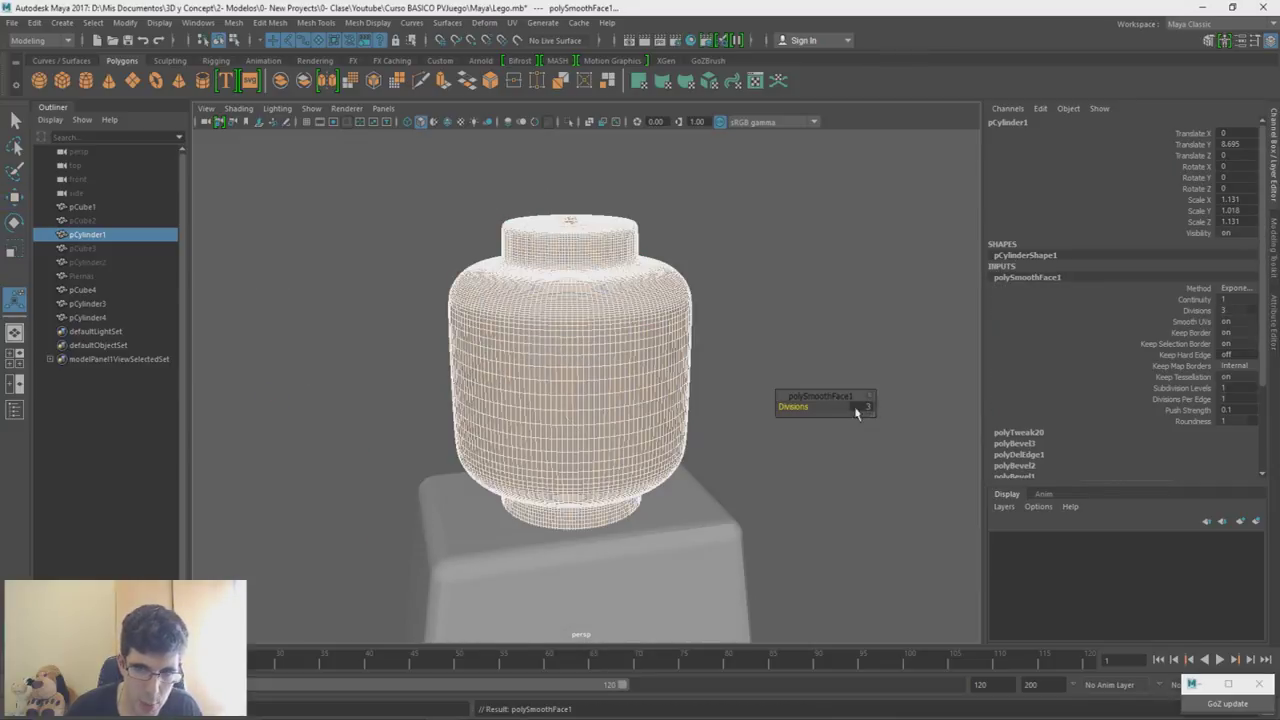
{"action": "key", "text": "w"}
{"action": "key", "text": "ctrl+z"}
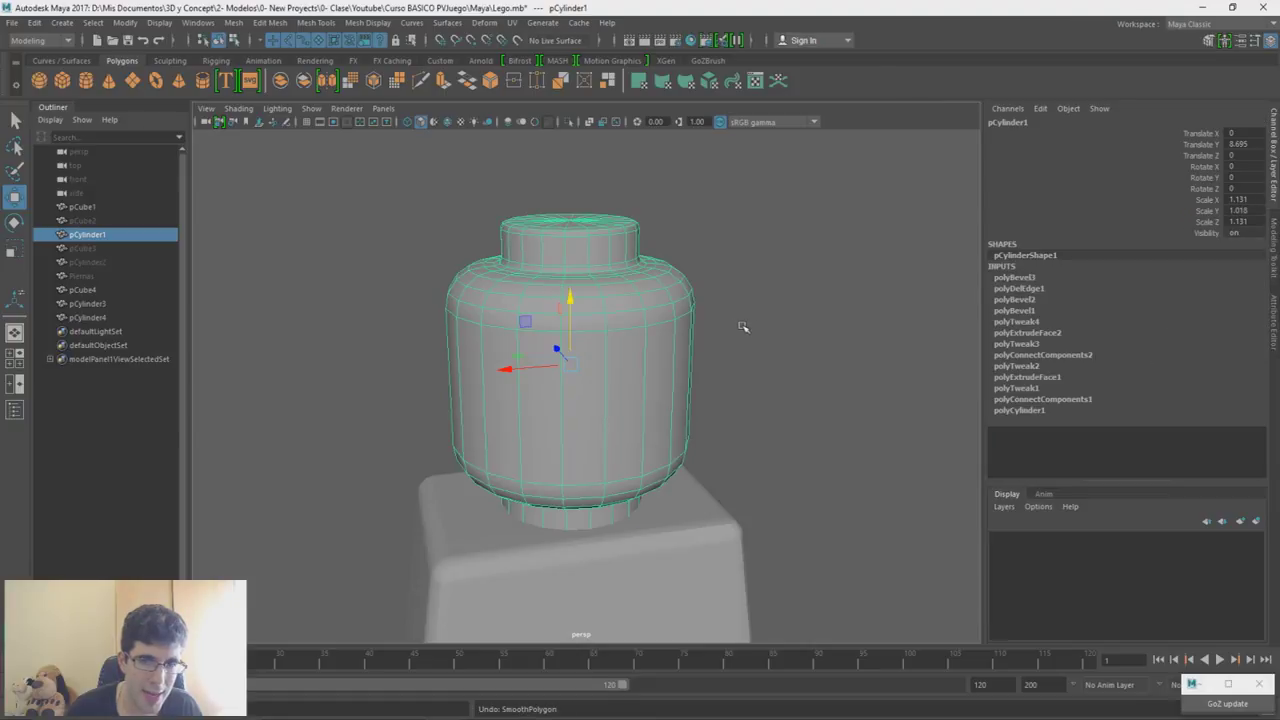
- Examine the complete figure from the front, comparing the head, torso and legs
{"action": "left_click_drag", "start_coordinate": [819, 312], "coordinate": [757, 319], "text": "alt"}
{"action": "right_click_drag", "start_coordinate": [757, 319], "coordinate": [743, 238], "text": "alt"}
{"action": "middle_click_drag", "start_coordinate": [730, 496], "coordinate": [758, 400], "text": "alt"}
{"action": "scroll", "coordinate": [706, 369], "scroll_direction": "down", "scroll_amount": 4}
{"action": "scroll", "coordinate": [720, 326], "scroll_direction": "up", "scroll_amount": 5}
{"action": "scroll", "coordinate": [750, 286], "scroll_direction": "down", "scroll_amount": 3}
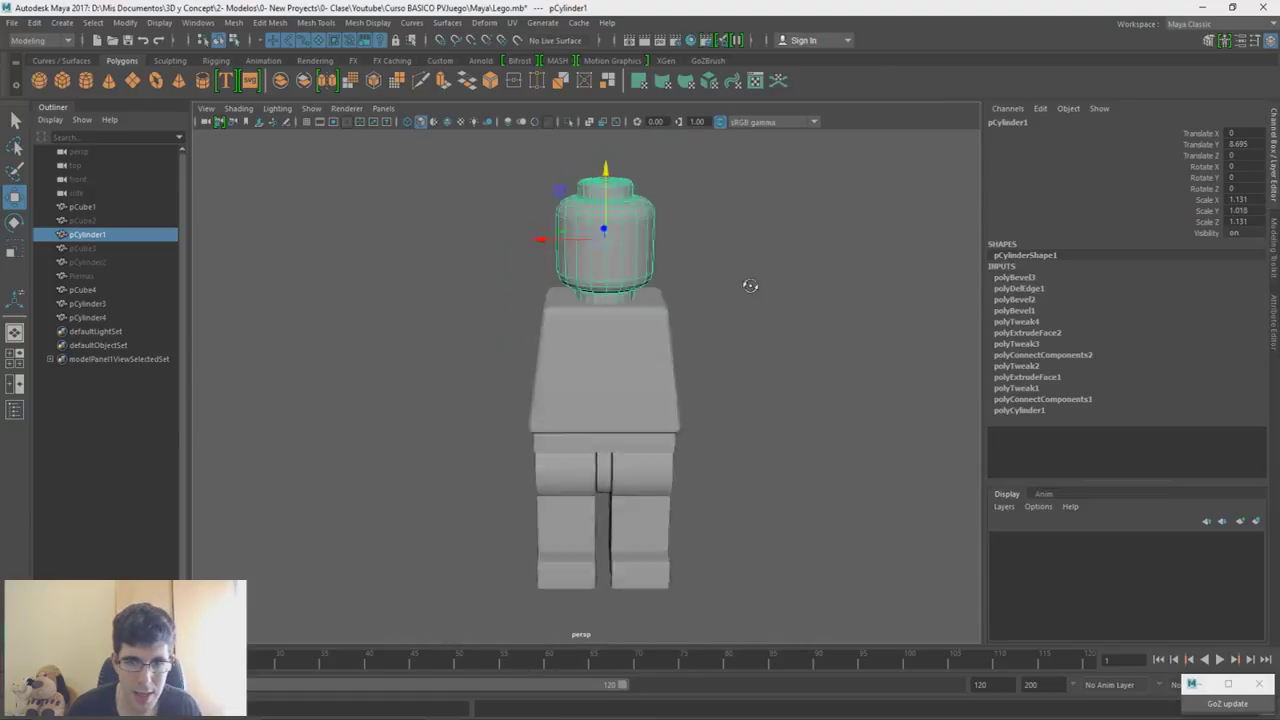
{"action": "scroll", "coordinate": [734, 277], "scroll_direction": "down", "scroll_amount": 3}
{"action": "scroll", "coordinate": [734, 277], "scroll_direction": "up", "scroll_amount": 4}
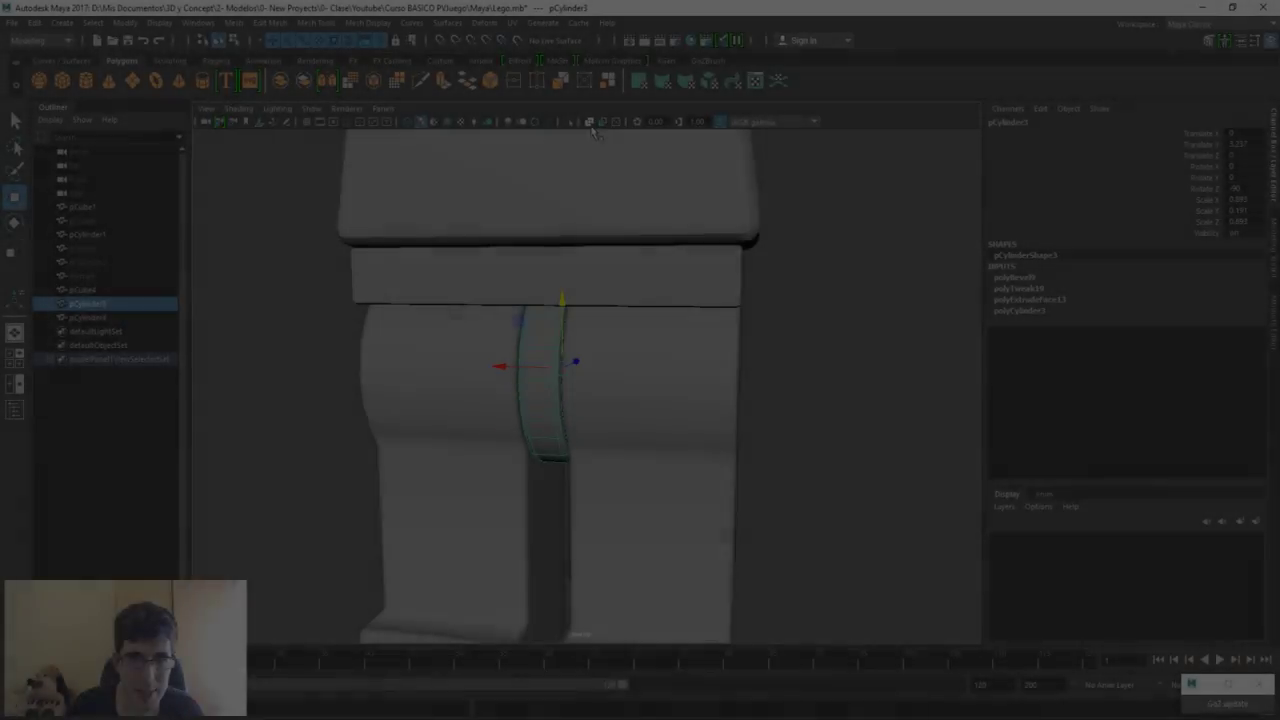
- Isolate the central hip disc and connect the radial edges on both of its flat sides to add an inner edge ring
{"action": "left_click", "coordinate": [569, 121]}
{"action": "left_click_drag", "start_coordinate": [580, 134], "coordinate": [607, 324], "text": "alt"}
{"action": "right_click_drag", "start_coordinate": [607, 324], "coordinate": [609, 280]}
{"action": "left_click_drag", "start_coordinate": [547, 336], "coordinate": [449, 352], "text": "alt"}
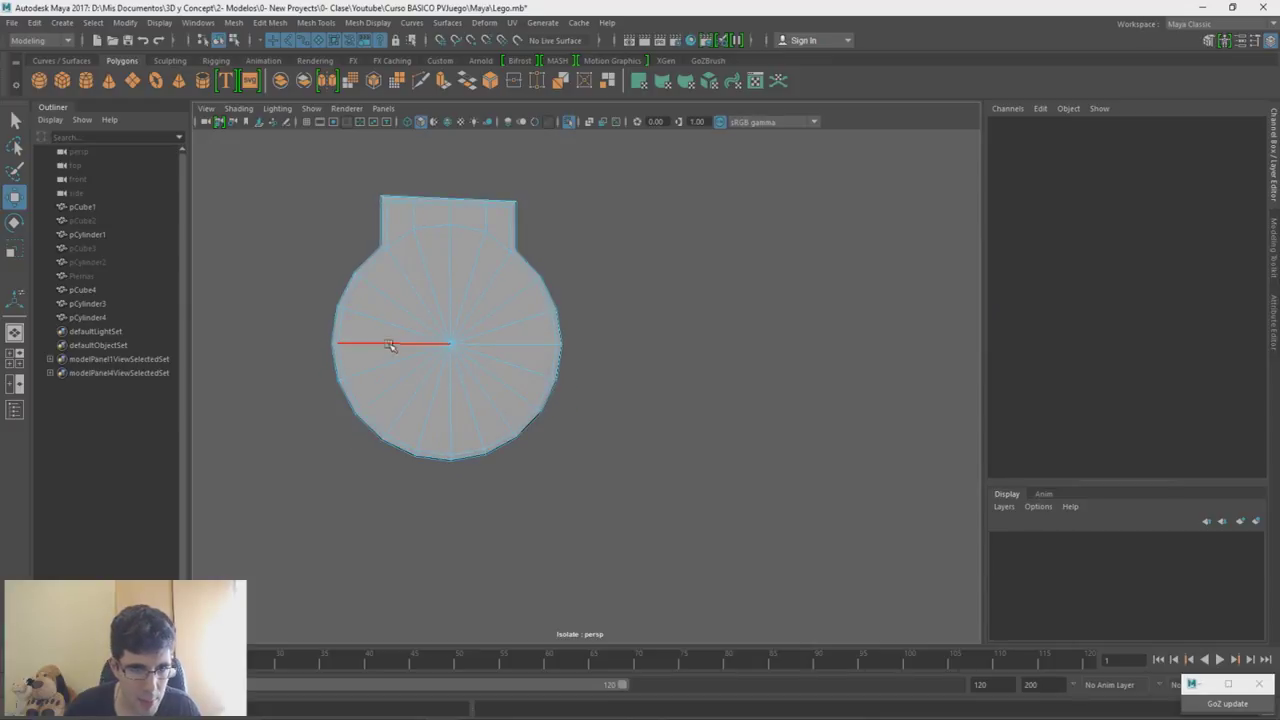
{"action": "left_click_drag", "start_coordinate": [459, 357], "coordinate": [493, 374]}
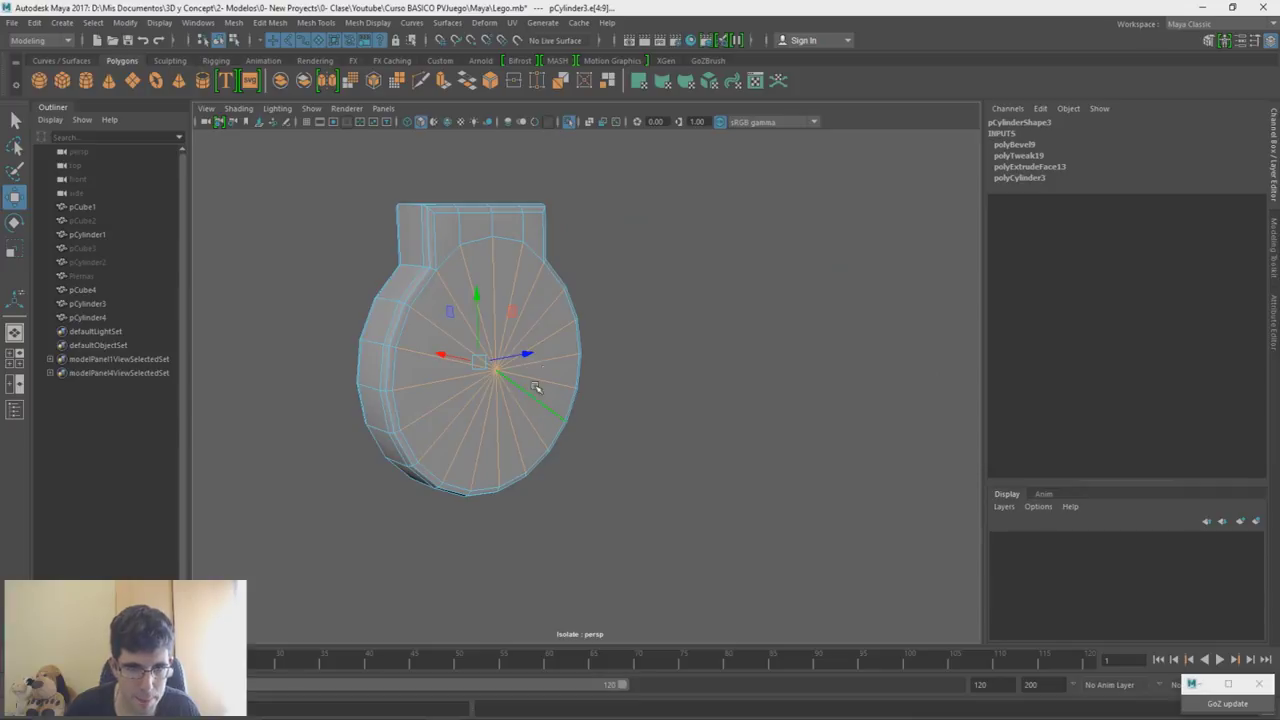
{"action": "key", "text": "ctrl+1"}
{"action": "left_click_drag", "start_coordinate": [482, 433], "coordinate": [566, 414], "text": "alt"}
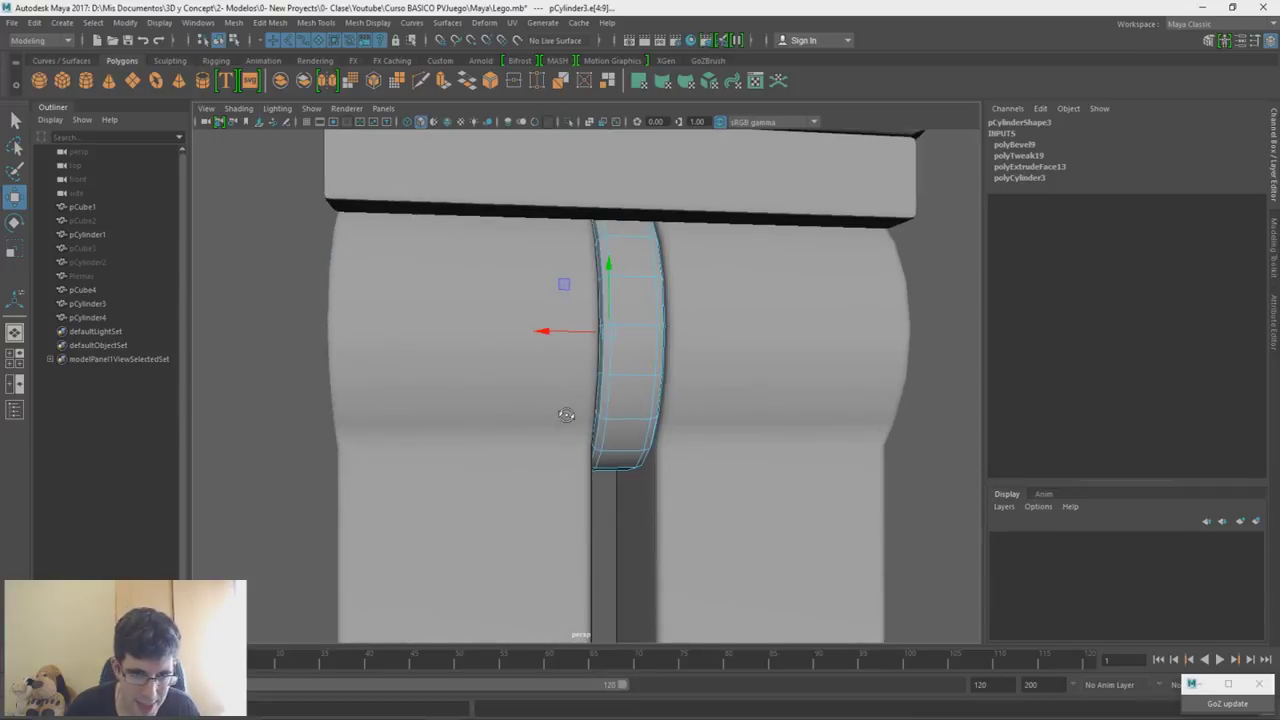
{"action": "key", "text": "ctrl+1"}
{"action": "left_click_drag", "start_coordinate": [674, 376], "coordinate": [569, 389], "text": "alt"}
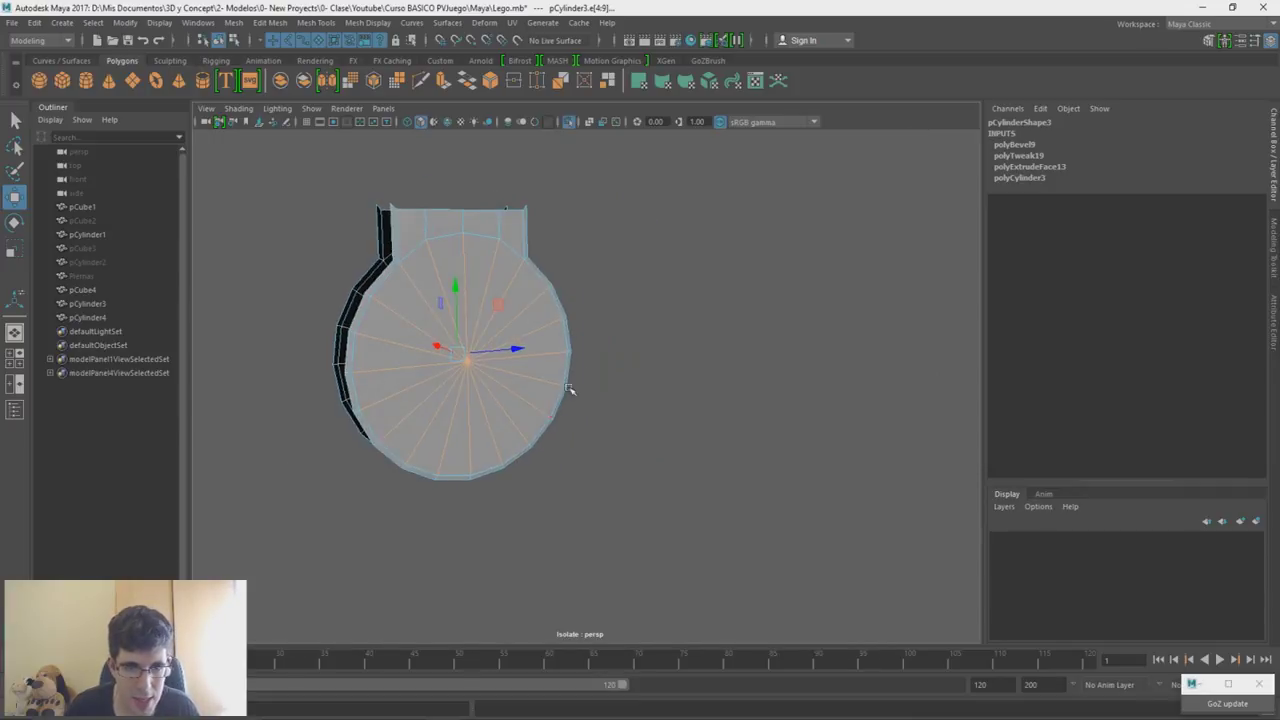
{"action": "right_click_drag", "start_coordinate": [603, 294], "coordinate": [556, 476], "text": "shift"}
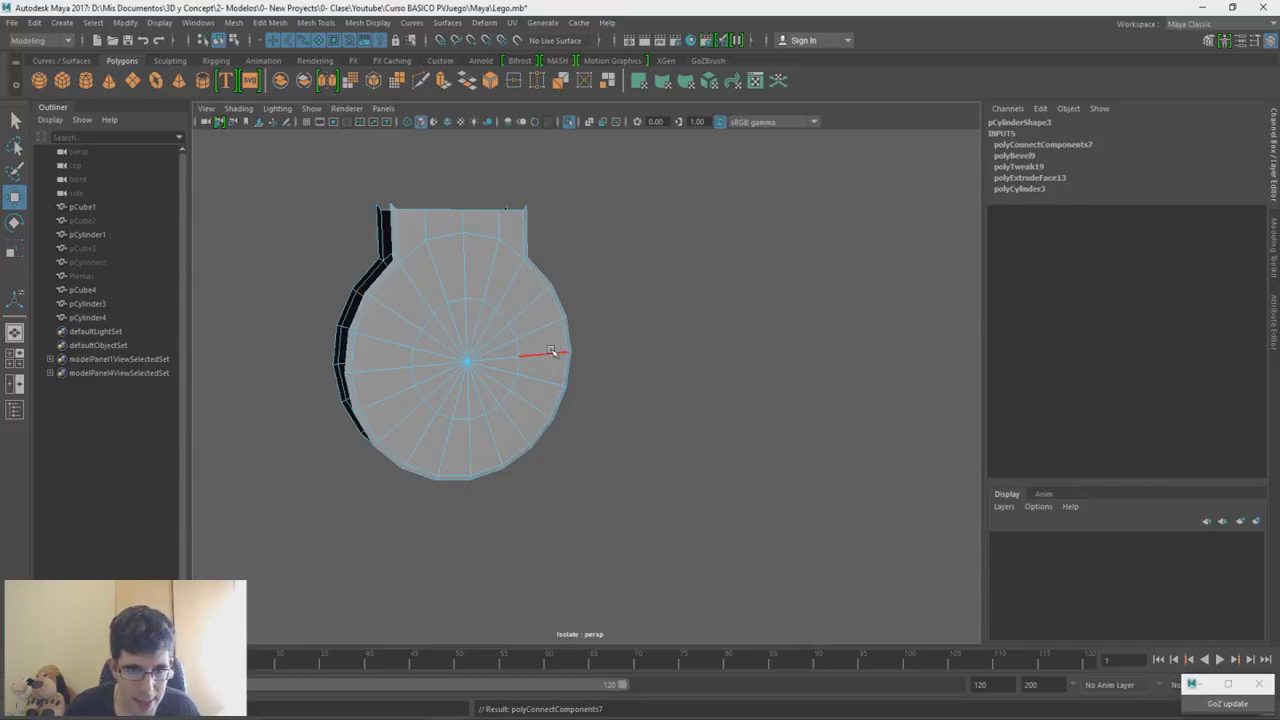
- Scale the new inner edge rings on both sides of the disc down toward its centre
{"action": "double_click", "coordinate": [515, 347]}
{"action": "left_click_drag", "start_coordinate": [513, 356], "coordinate": [588, 368], "text": "alt"}
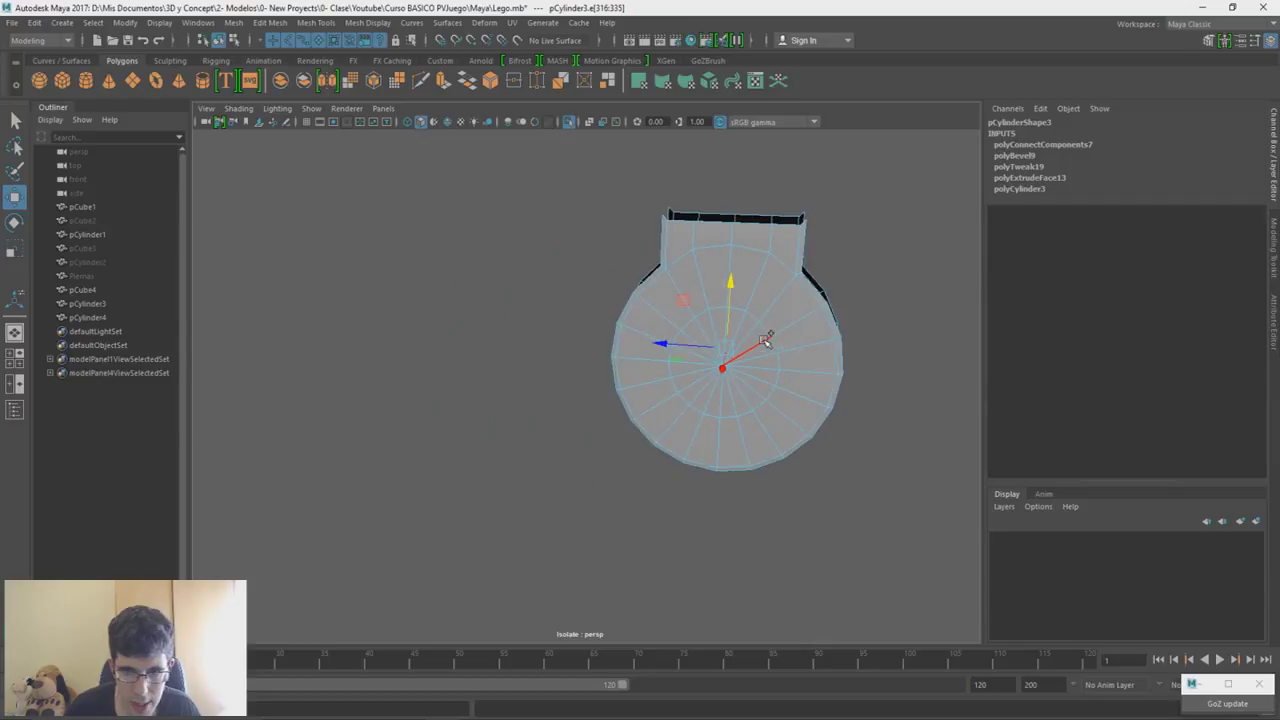
{"action": "left_click_drag", "start_coordinate": [767, 330], "coordinate": [460, 342], "text": "alt"}
{"action": "key", "text": "r"}
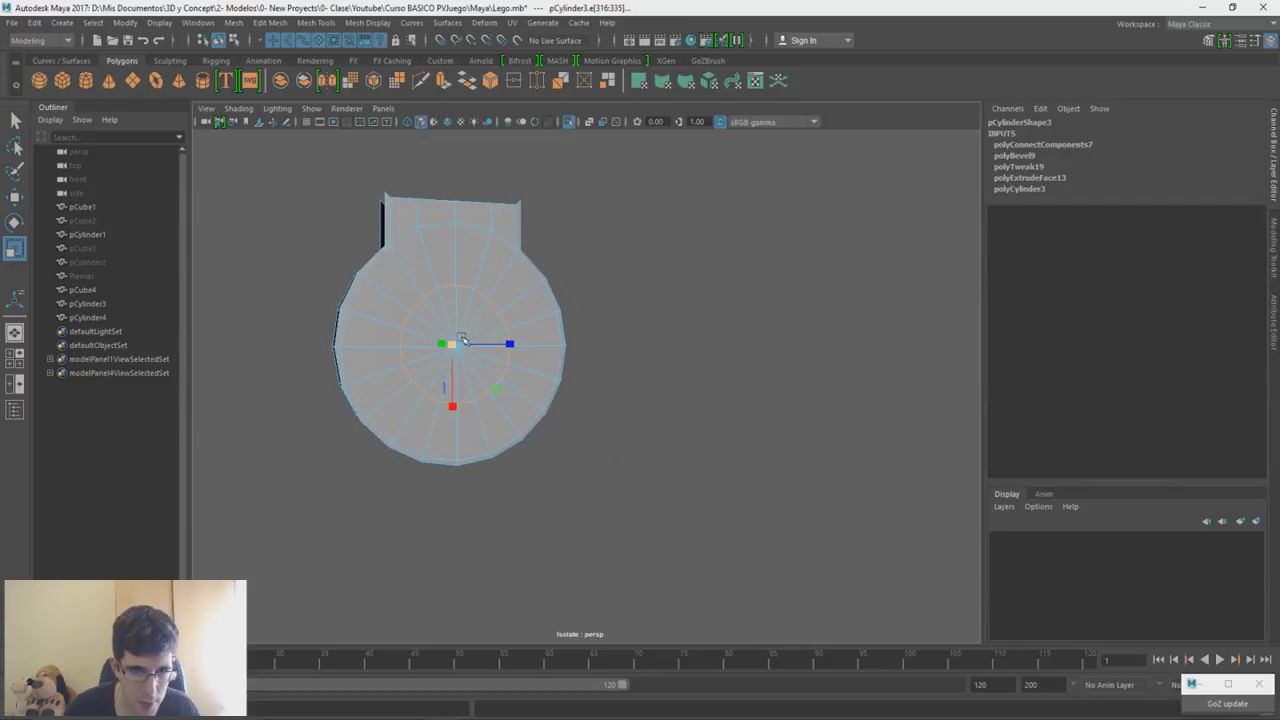
{"action": "left_click_drag", "start_coordinate": [438, 371], "coordinate": [583, 371], "text": "alt"}
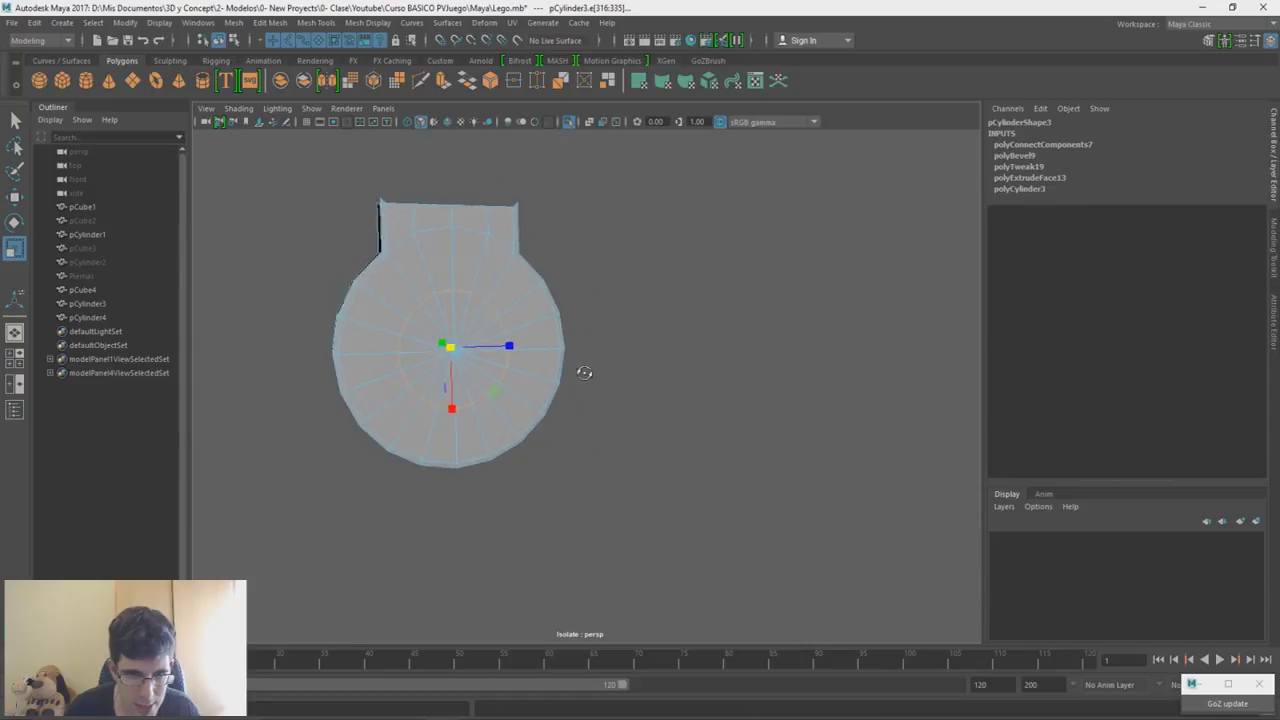
{"action": "left_click_drag", "start_coordinate": [500, 395], "coordinate": [530, 357], "text": "alt"}
{"action": "scroll", "coordinate": [530, 357], "scroll_direction": "up", "scroll_amount": 2}
- Extrude the inner circular faces on both sides of the disc outward to form round axle pegs for the legs
{"action": "right_click_drag", "start_coordinate": [680, 280], "coordinate": [680, 318]}
{"action": "left_click", "coordinate": [449, 315]}
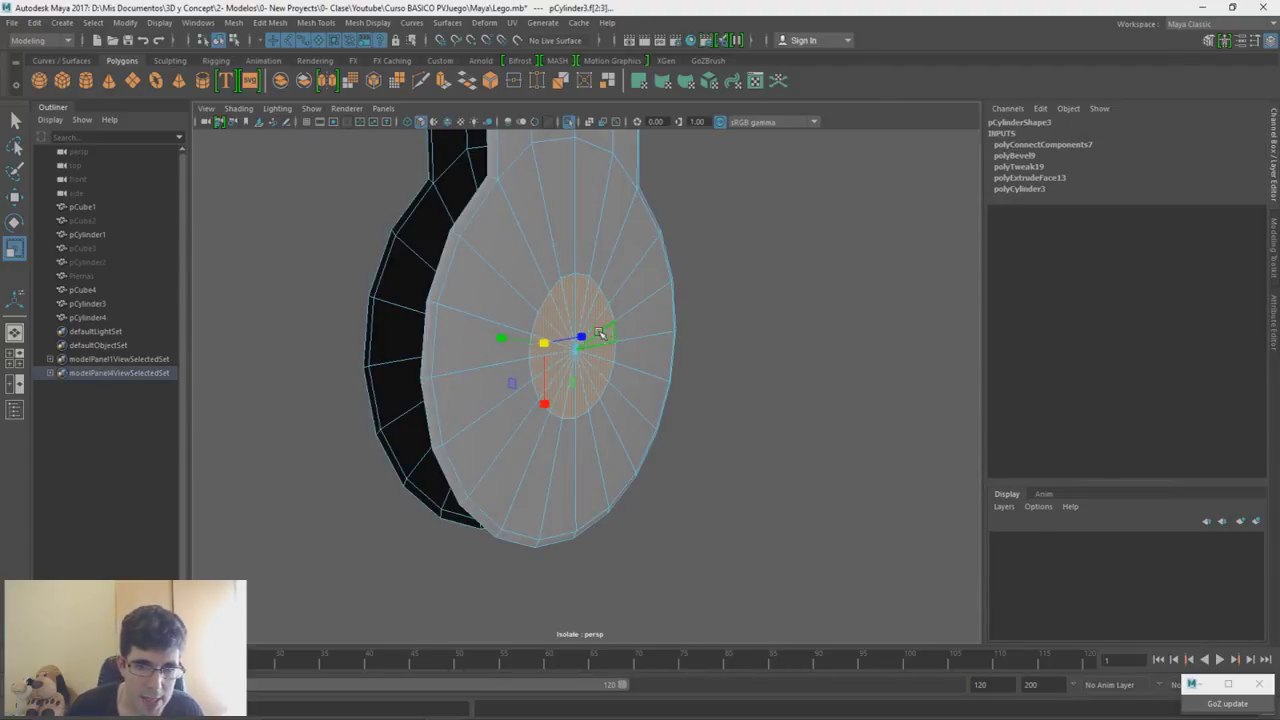
{"action": "right_click_drag", "start_coordinate": [598, 333], "coordinate": [605, 360], "text": "shift"}
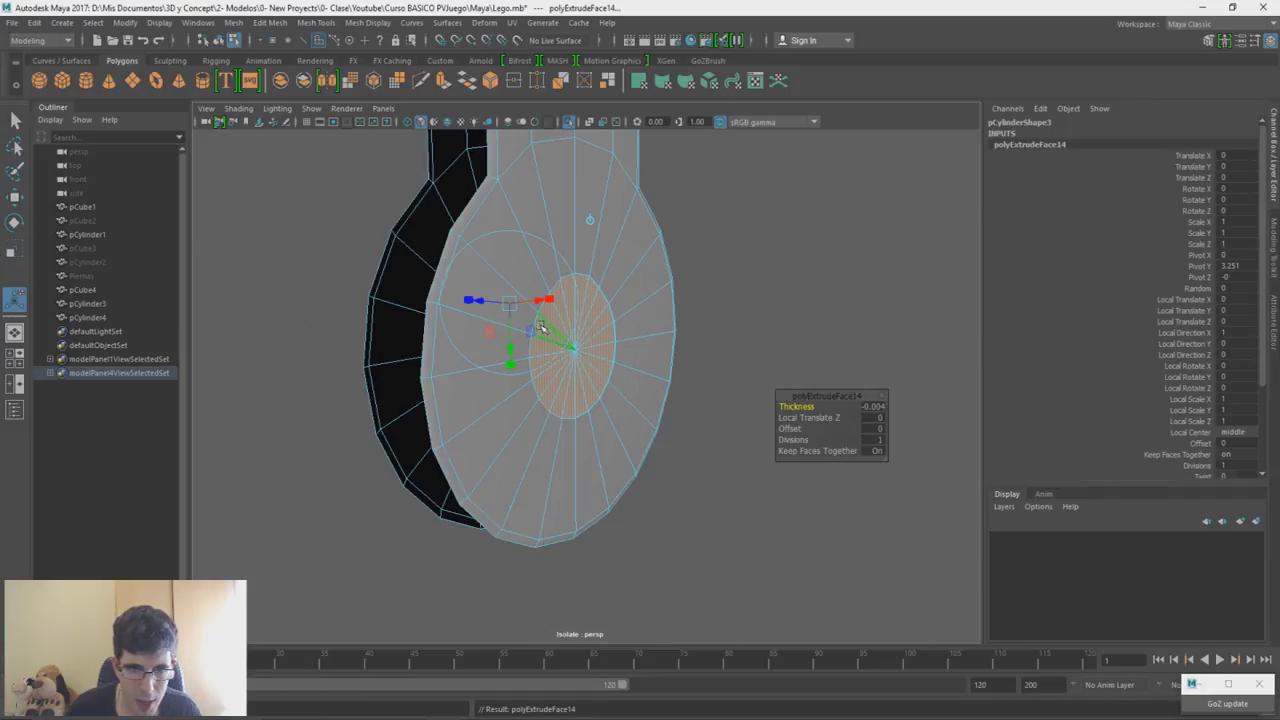
{"action": "left_click_drag", "start_coordinate": [510, 304], "coordinate": [564, 281]}
{"action": "key", "text": "ctrl+z"}
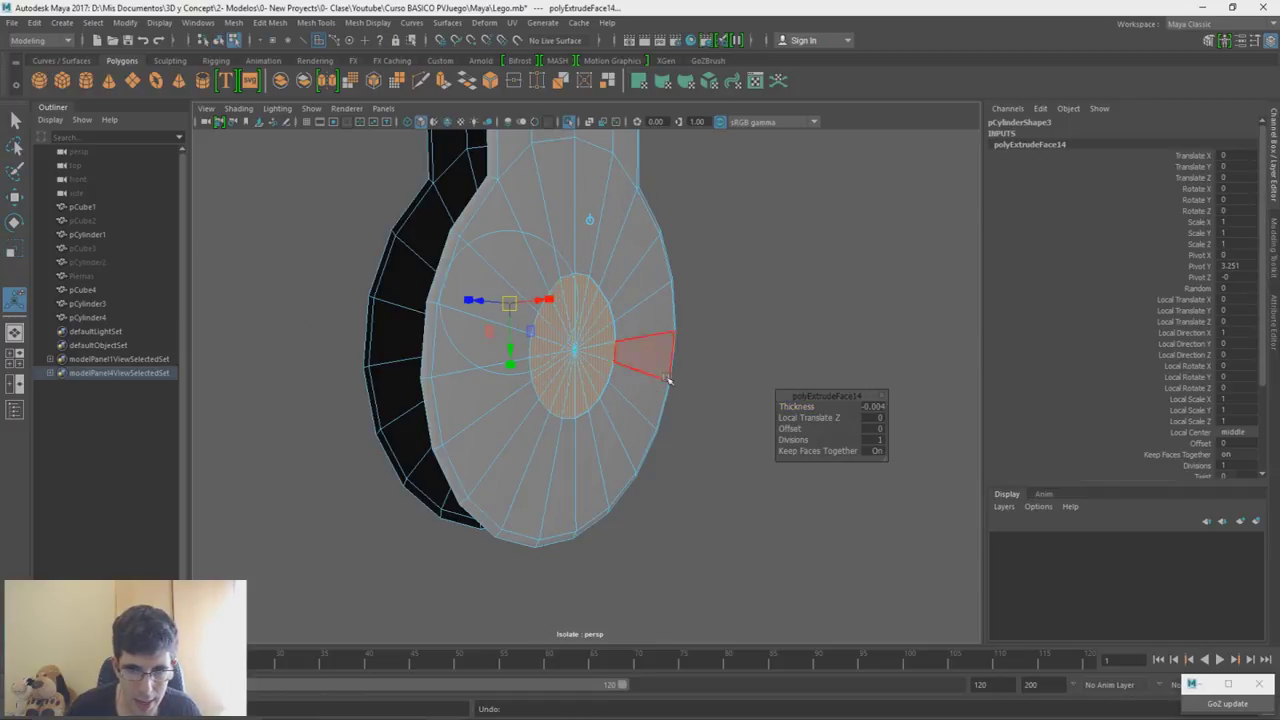
{"action": "mouse_move", "coordinate": [825, 410]}
{"action": "left_mouse_down"}
{"action": "mouse_move", "coordinate": [850, 408]}
{"action": "mouse_move", "coordinate": [818, 407]}
{"action": "left_mouse_up"}
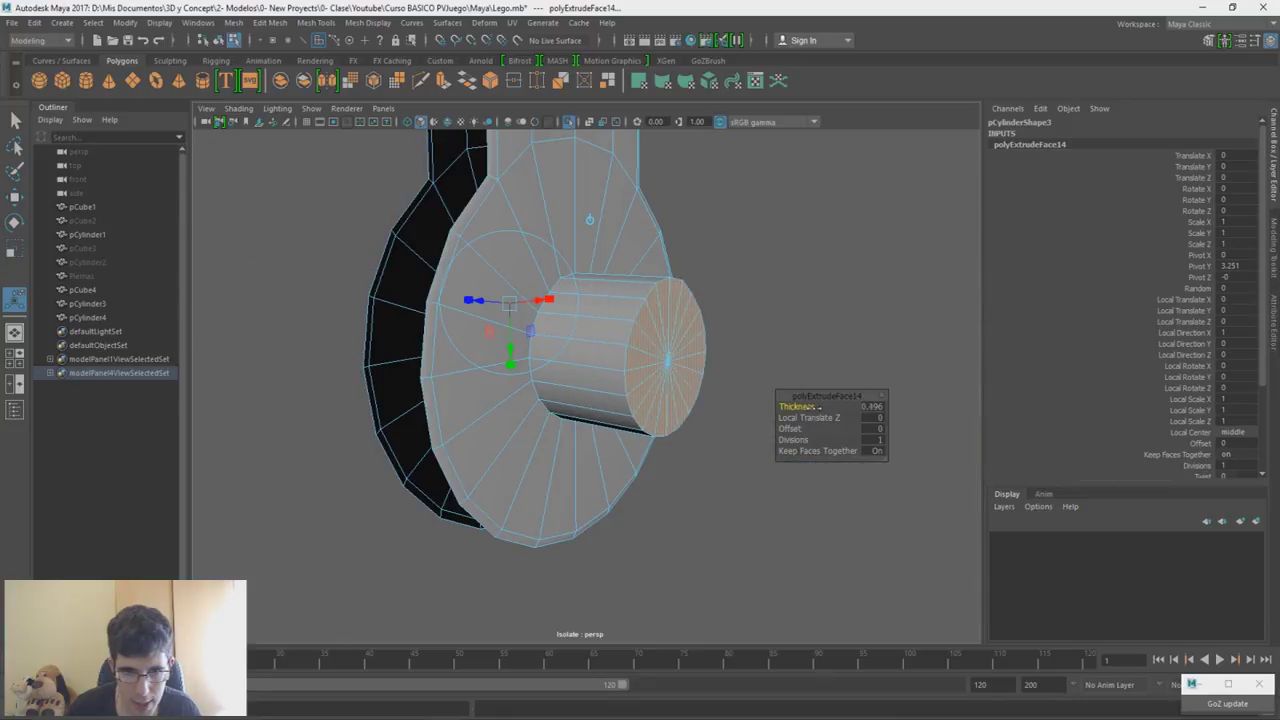
{"action": "left_click_drag", "start_coordinate": [690, 435], "coordinate": [832, 410], "text": "alt"}
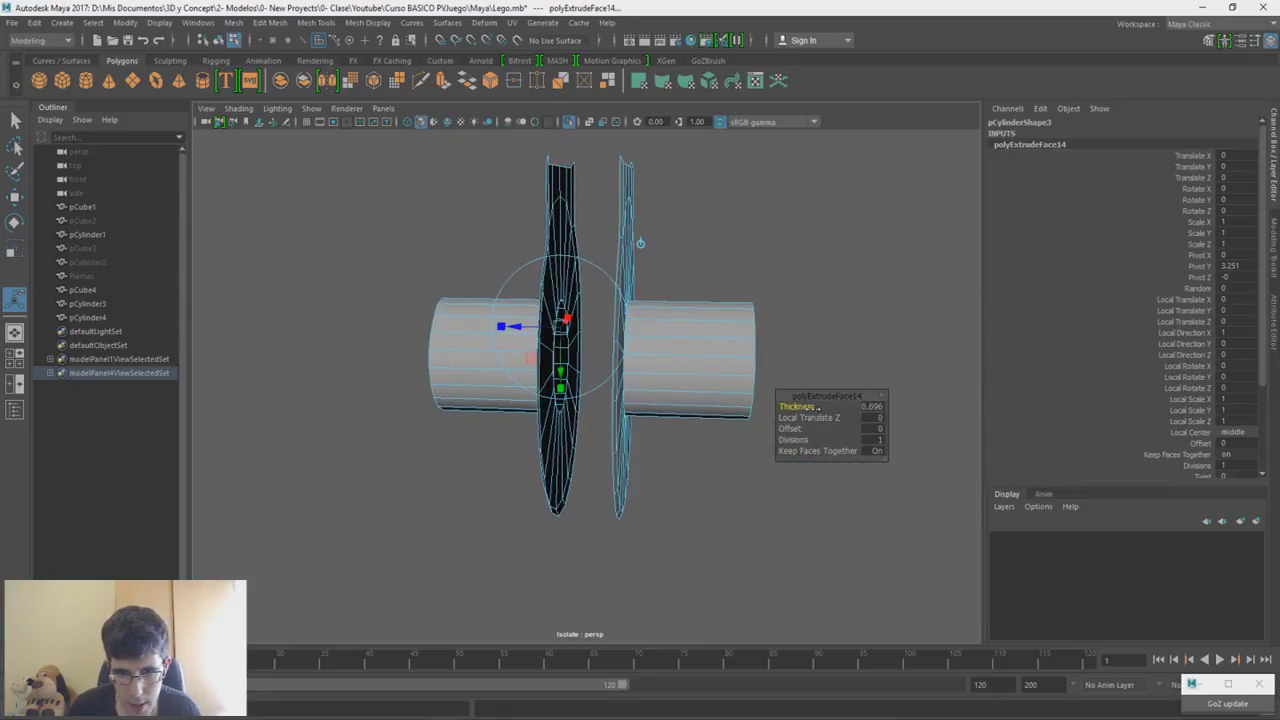
{"action": "left_click_drag", "start_coordinate": [692, 380], "coordinate": [662, 384], "text": "alt"}
{"action": "left_click_drag", "start_coordinate": [806, 407], "coordinate": [674, 276]}
- Bevel the edge loops at the base and outer rim of both axle pegs with 2 segments and a fraction of 0.15
{"action": "right_click_drag", "start_coordinate": [674, 276], "coordinate": [674, 302]}
{"action": "left_click", "coordinate": [540, 165]}
{"action": "left_click_drag", "start_coordinate": [540, 165], "coordinate": [549, 331], "text": "alt"}
{"action": "left_click_drag", "start_coordinate": [484, 268], "coordinate": [824, 398], "text": "alt"}
{"action": "left_click", "coordinate": [487, 297]}
{"action": "left_click", "coordinate": [498, 305], "text": "shift"}
{"action": "left_click", "coordinate": [675, 324]}
{"action": "key", "text": "w"}
{"action": "right_click_drag", "start_coordinate": [834, 334], "coordinate": [825, 296]}
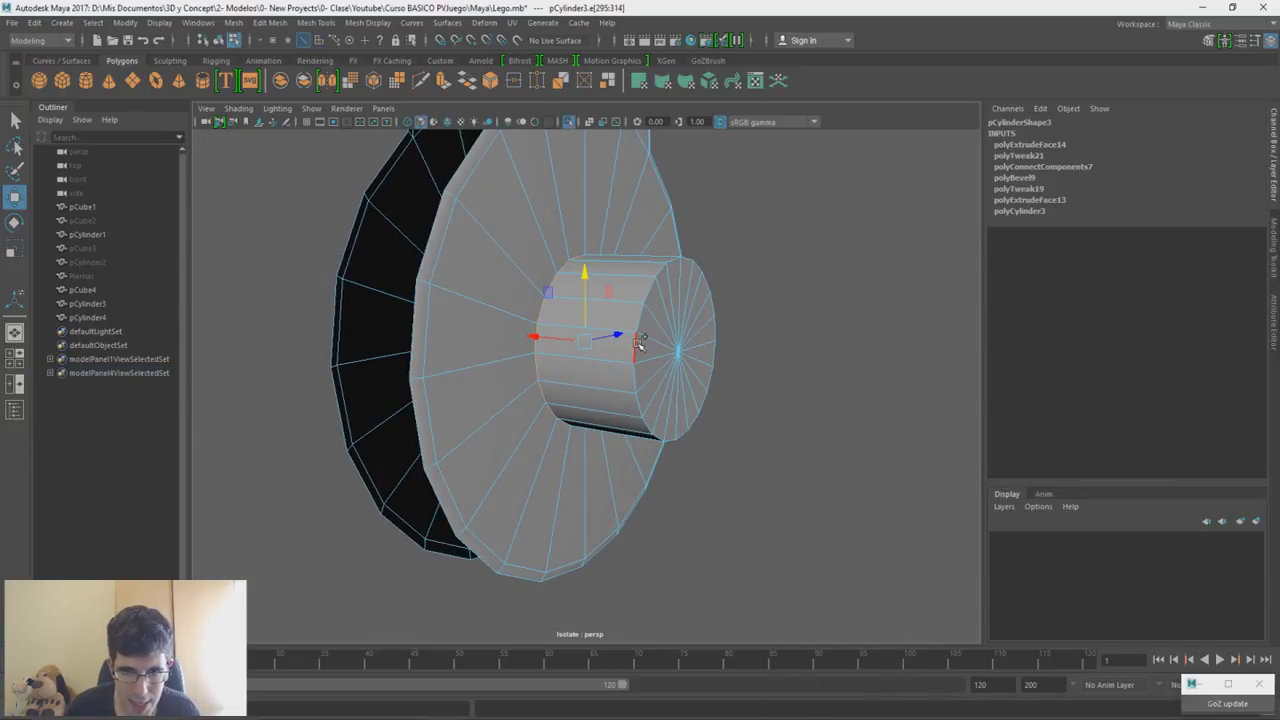
{"action": "left_click_drag", "start_coordinate": [618, 352], "coordinate": [572, 359], "text": "alt"}
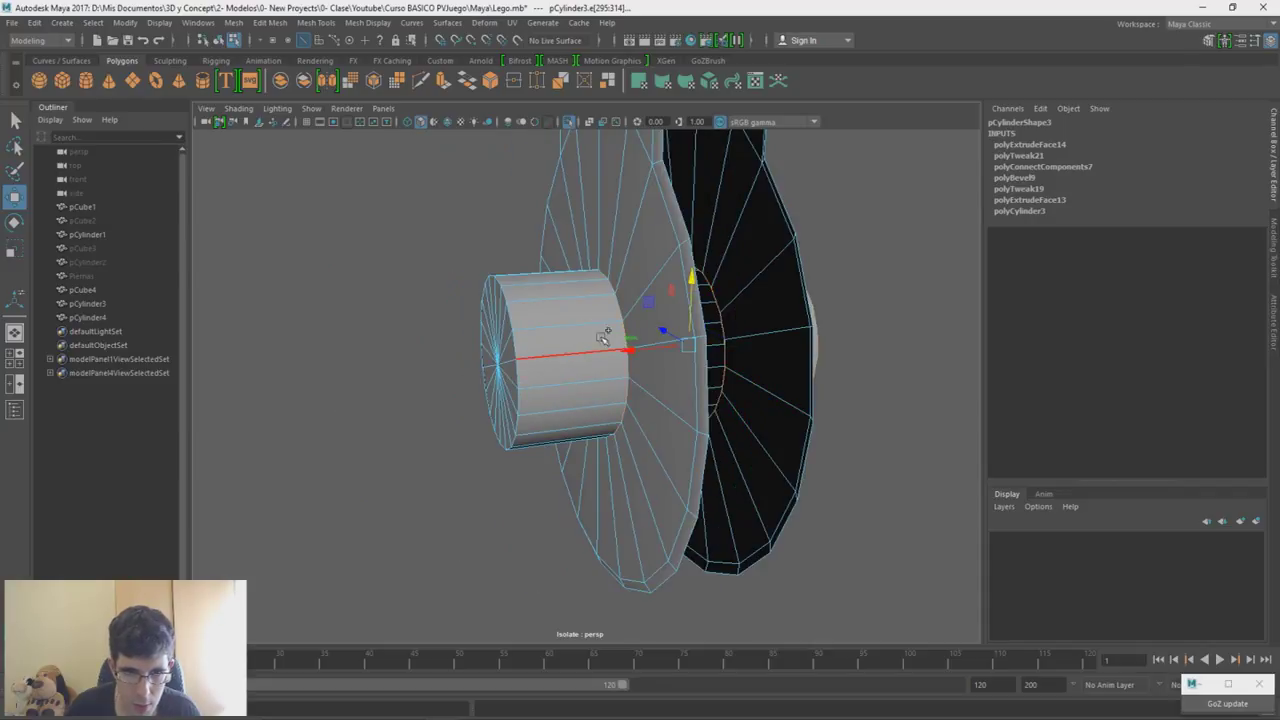
{"action": "left_click_drag", "start_coordinate": [578, 348], "coordinate": [640, 346], "text": "alt"}
{"action": "right_click_drag", "start_coordinate": [640, 346], "coordinate": [777, 343], "text": "shift"}
{"action": "mouse_move", "coordinate": [795, 418]}
{"action": "left_mouse_down"}
{"action": "mouse_move", "coordinate": [806, 418]}
{"action": "mouse_move", "coordinate": [795, 408]}
{"action": "left_mouse_up"}
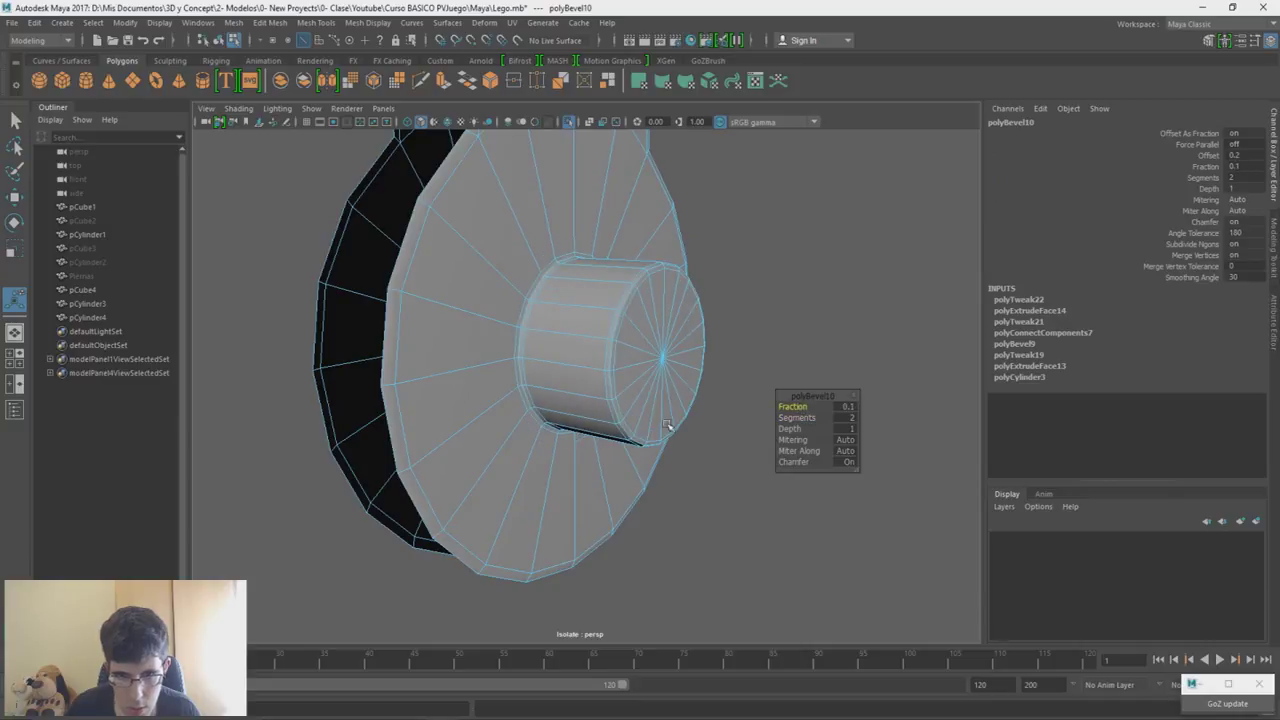
{"action": "left_click_drag", "start_coordinate": [530, 410], "coordinate": [580, 425], "text": "alt"}
{"action": "right_click_drag", "start_coordinate": [580, 425], "coordinate": [651, 457], "text": "alt"}
{"action": "left_click_drag", "start_coordinate": [651, 458], "coordinate": [619, 399], "text": "alt"}
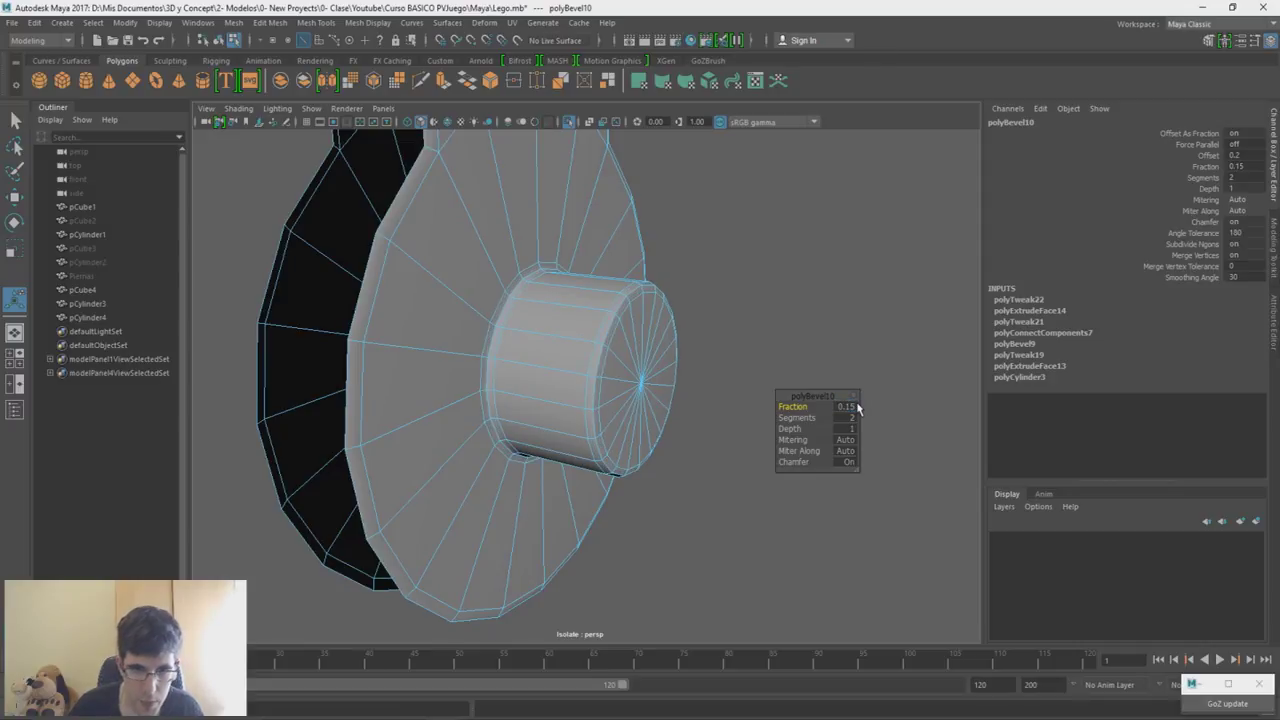
{"action": "left_click_drag", "start_coordinate": [419, 354], "coordinate": [512, 346], "text": "alt"}
{"action": "right_click_drag", "start_coordinate": [512, 346], "coordinate": [436, 222], "text": "alt"}
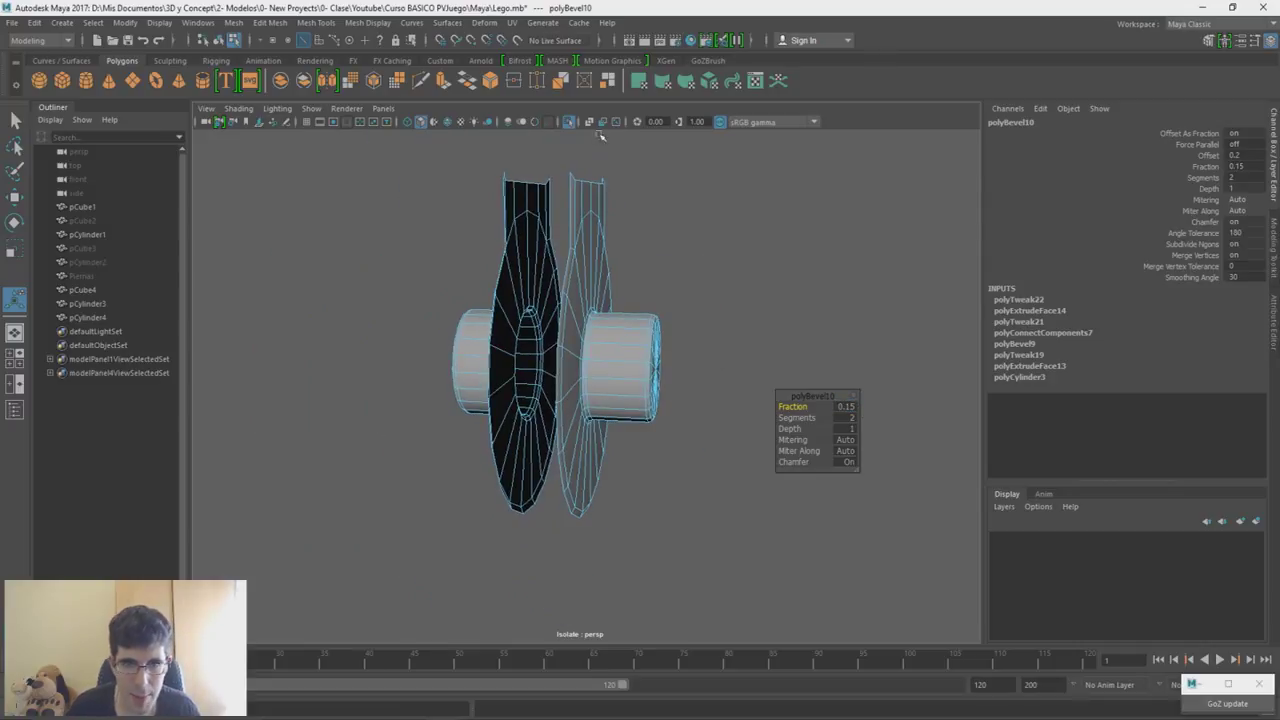
- Bring the full figure back into view, hide the legs and select the disc to check its pegs beneath the hips
{"action": "right_click_drag", "start_coordinate": [689, 286], "coordinate": [722, 274]}
{"action": "left_click", "coordinate": [713, 290]}
{"action": "left_click_drag", "start_coordinate": [706, 350], "coordinate": [661, 359], "text": "alt"}
{"action": "right_click_drag", "start_coordinate": [702, 418], "coordinate": [643, 417], "text": "alt"}
{"action": "key", "text": "ctrl+1"}
{"action": "mouse_move", "coordinate": [618, 404]}
{"action": "left_mouse_down", "text": "alt"}
{"action": "mouse_move", "coordinate": [642, 397]}
{"action": "mouse_move", "coordinate": [627, 382]}
{"action": "left_mouse_up", "text": "alt"}
{"action": "left_click", "coordinate": [508, 379]}
{"action": "key", "text": "ctrl+h"}
{"action": "left_click_drag", "start_coordinate": [508, 379], "coordinate": [540, 374], "text": "alt"}
{"action": "left_click", "coordinate": [608, 350]}
{"action": "left_click_drag", "start_coordinate": [608, 350], "coordinate": [682, 396], "text": "alt"}
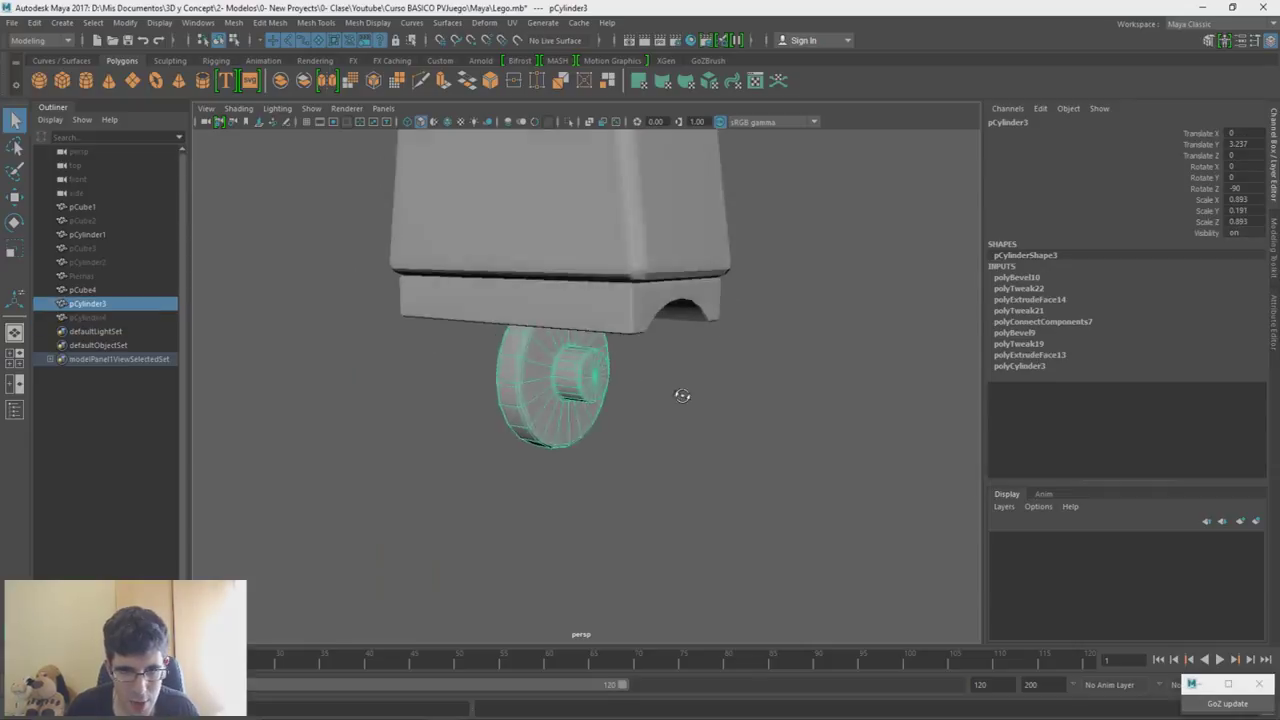